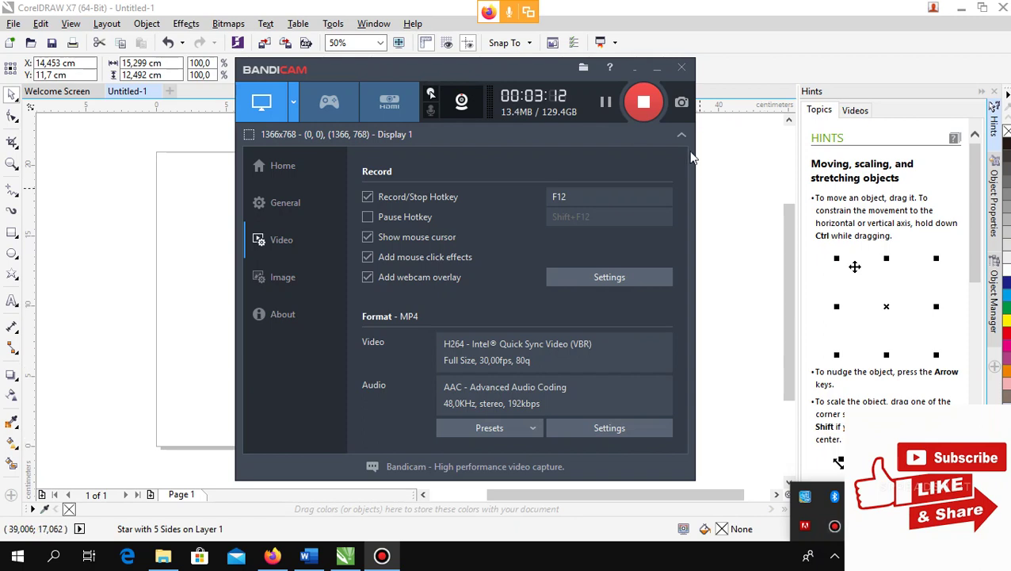
- Put away the screen recorder window and reposition the five-pointed star at about X 15.3 cm, Y 12.07 cm
left_click(657, 68)
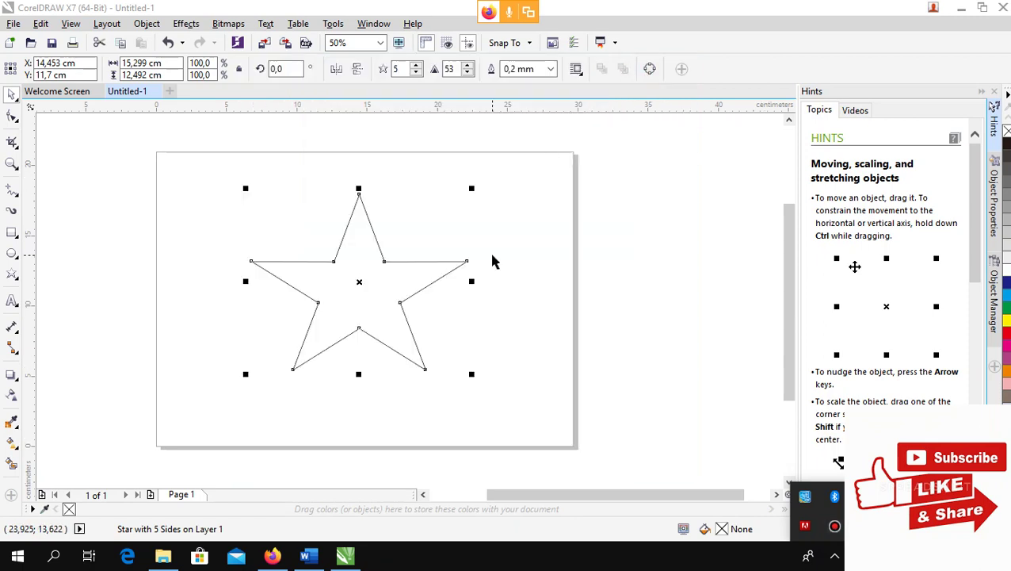
mouse_move(406, 271)
left_mouse_down()
mouse_move(452, 251)
mouse_move(424, 273)
left_mouse_up()
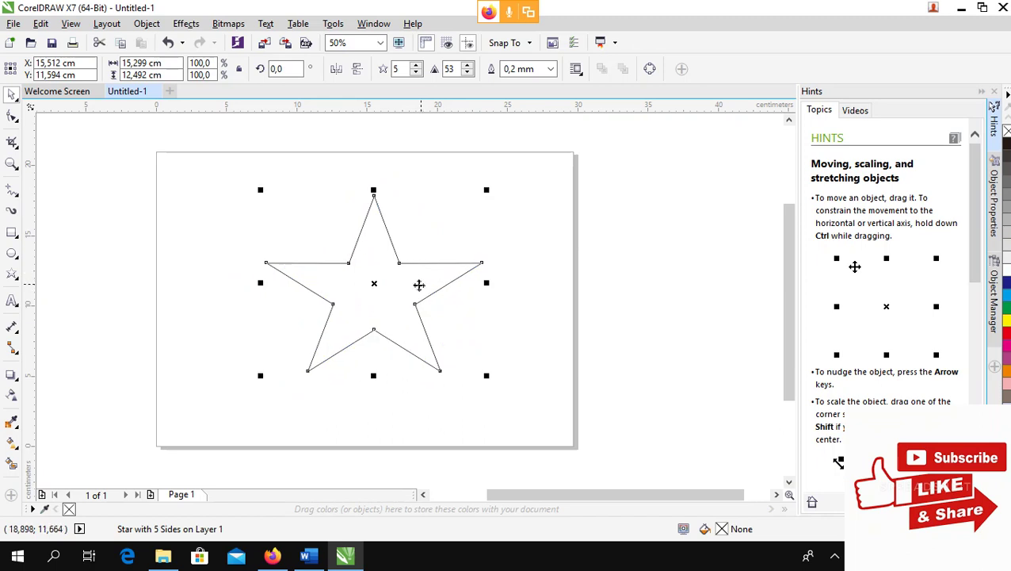
left_click(834, 557)
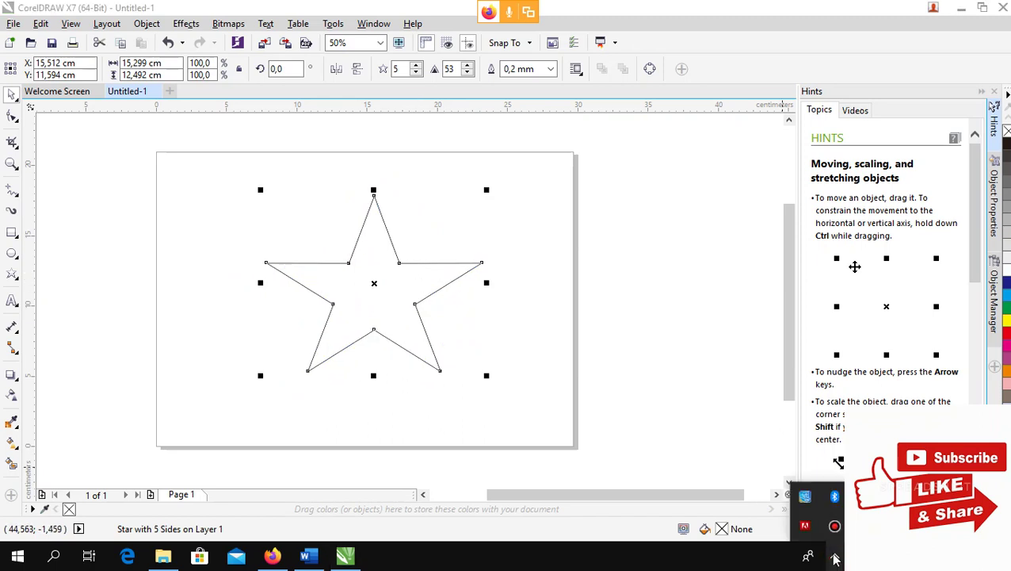
left_click(835, 526)
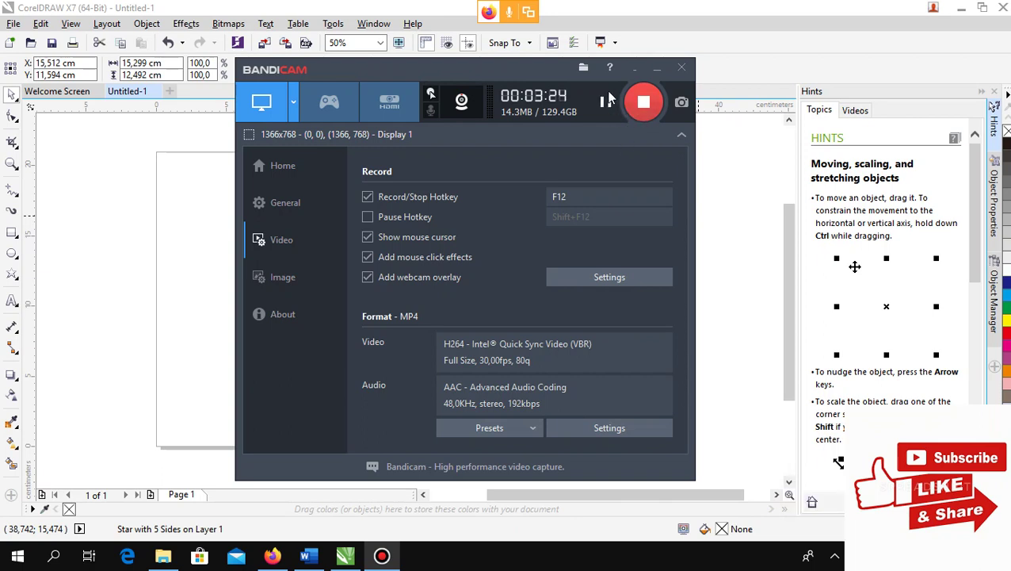
left_click(682, 68)
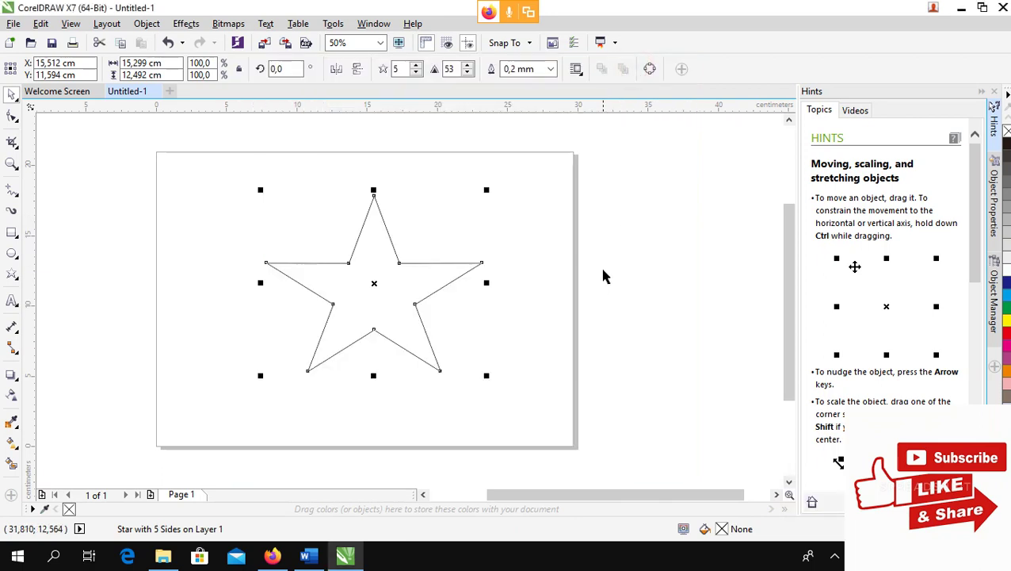
mouse_move(434, 283)
left_mouse_down()
mouse_move(410, 263)
mouse_move(440, 263)
mouse_move(431, 275)
left_mouse_up()
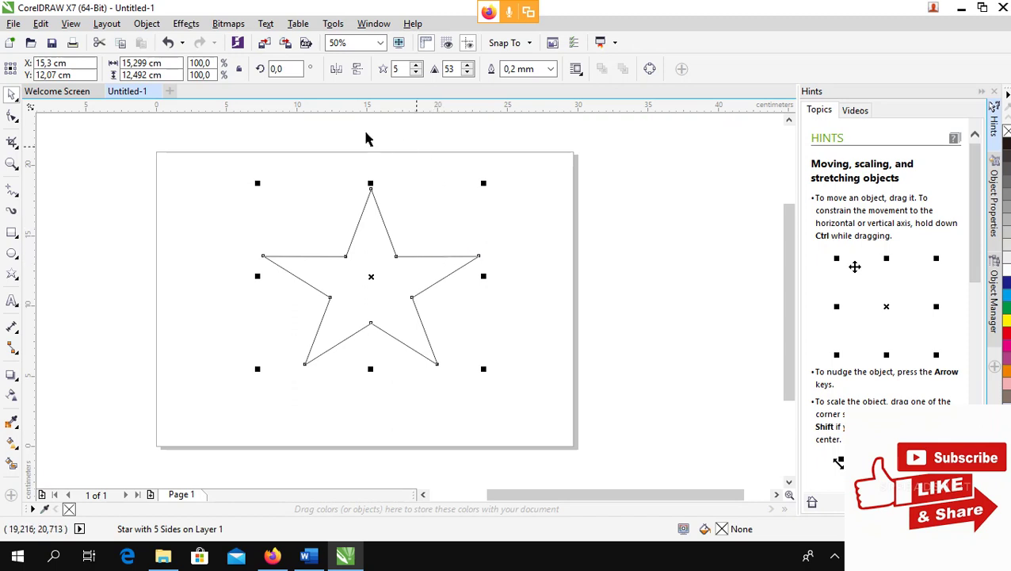
- Resize the five-pointed star to 6,5 cm wide and 6,5 cm high
left_click(170, 66)
double_click(169, 66)
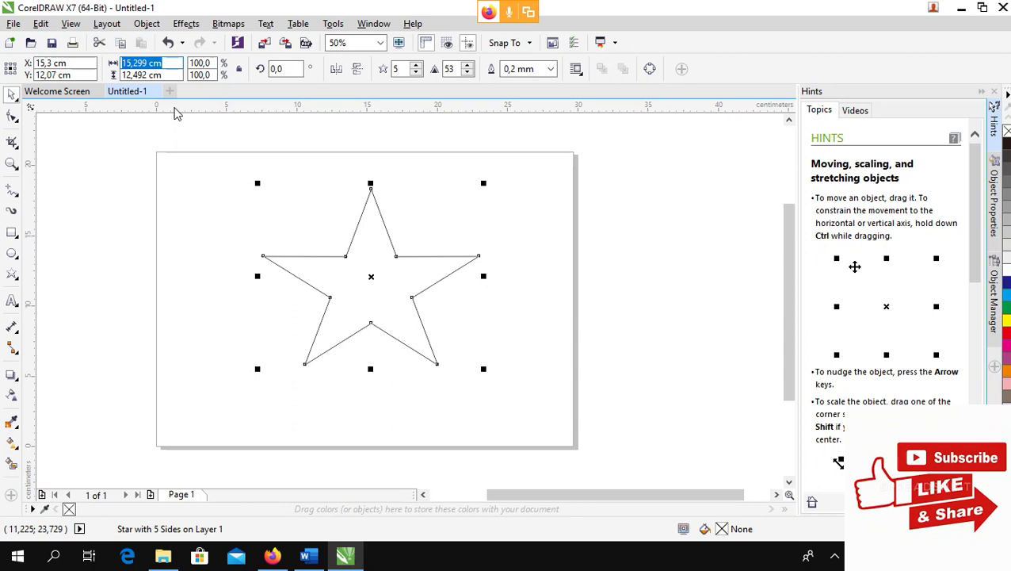
type("6,5")
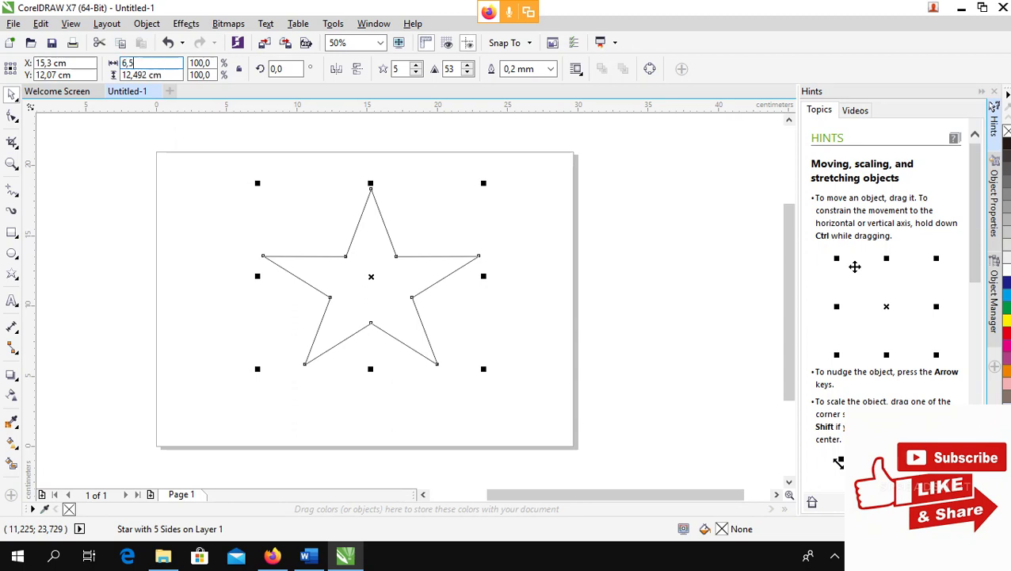
key("Return")
double_click(163, 74)
type("6,5")
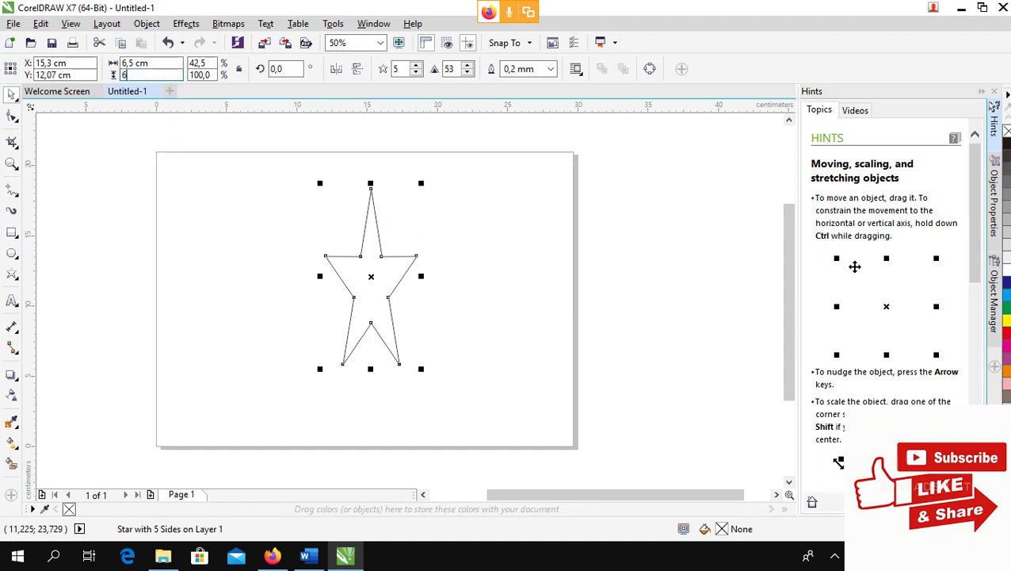
key("Return")
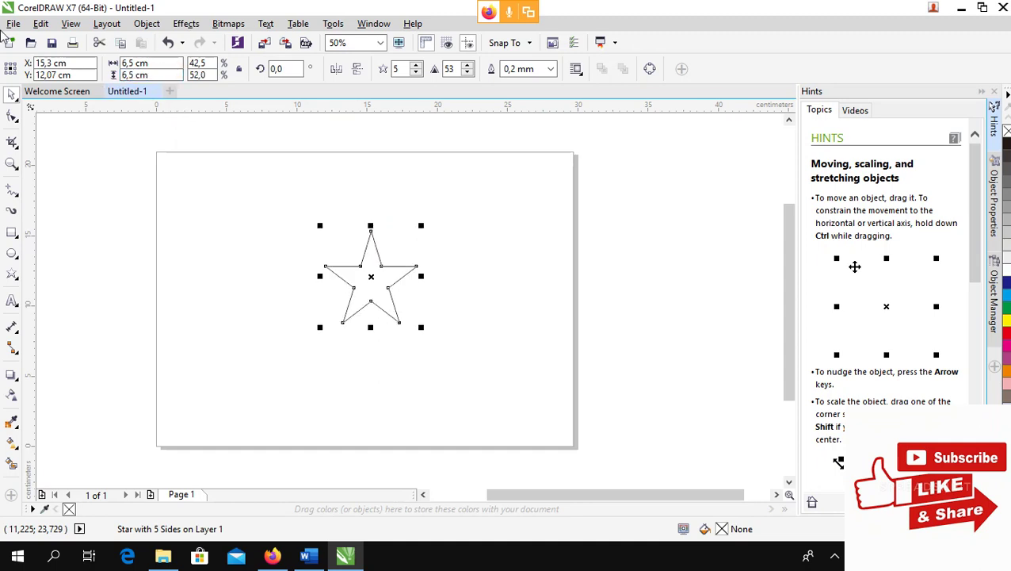
- Move the resized star to about X 14.45 cm, Y 12.97 cm
left_click(460, 252)
scroll(389, 250, "up", 2)
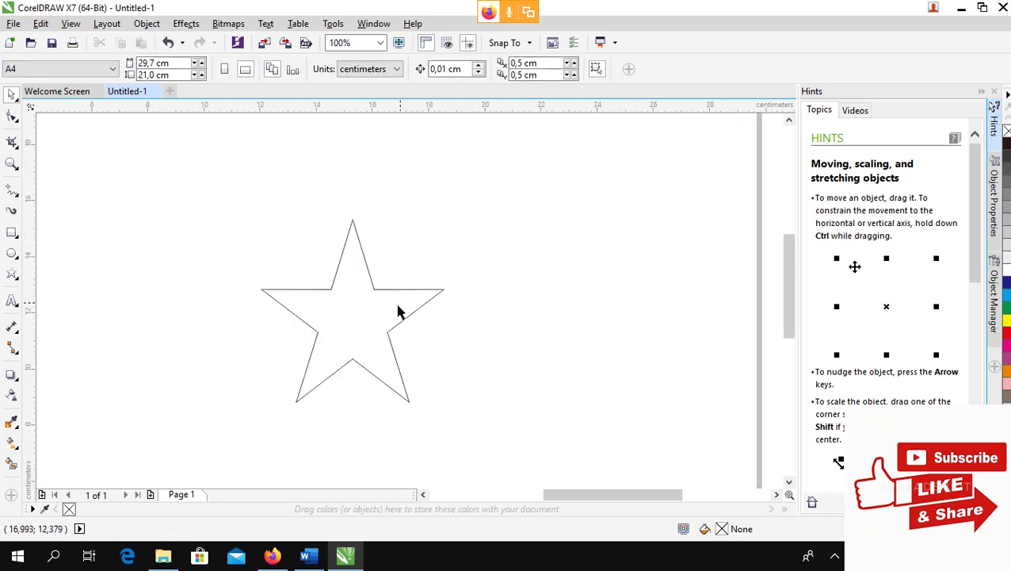
scroll(410, 309, "down", 2)
scroll(407, 309, "up", 2)
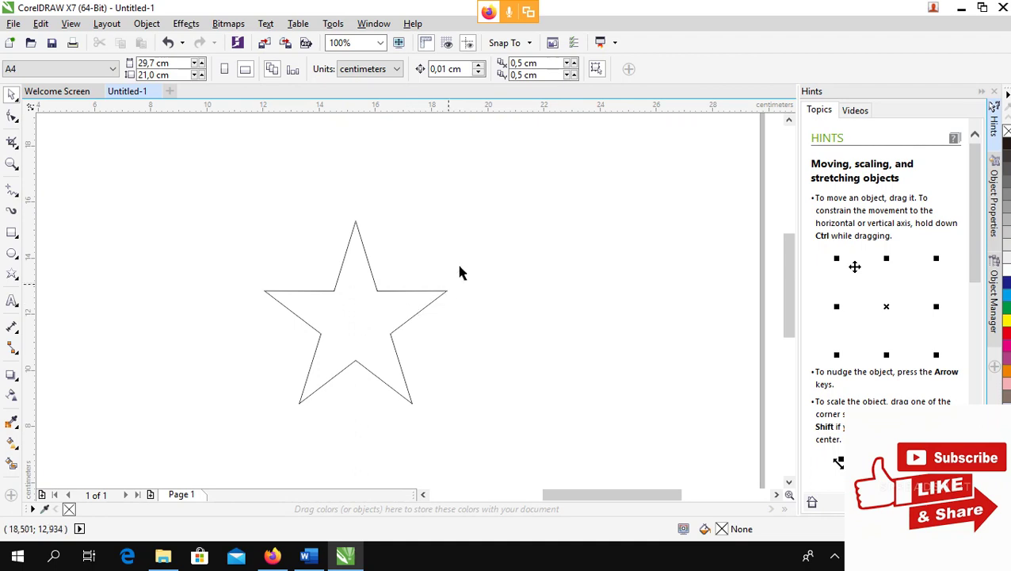
left_click_drag(381, 315, 358, 290)
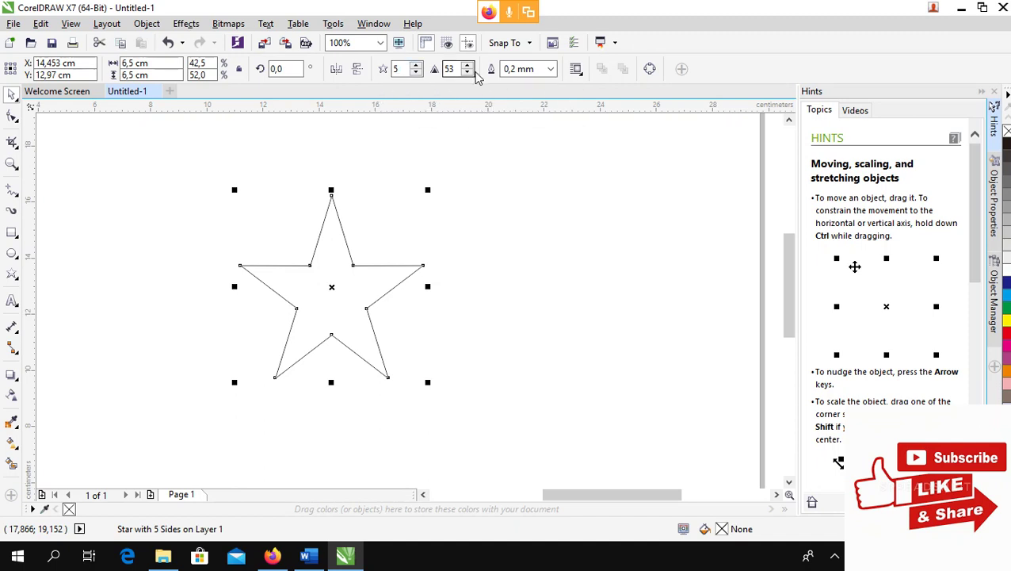
- Give the star 8 points and set its sharpness to 5
left_click(416, 65)
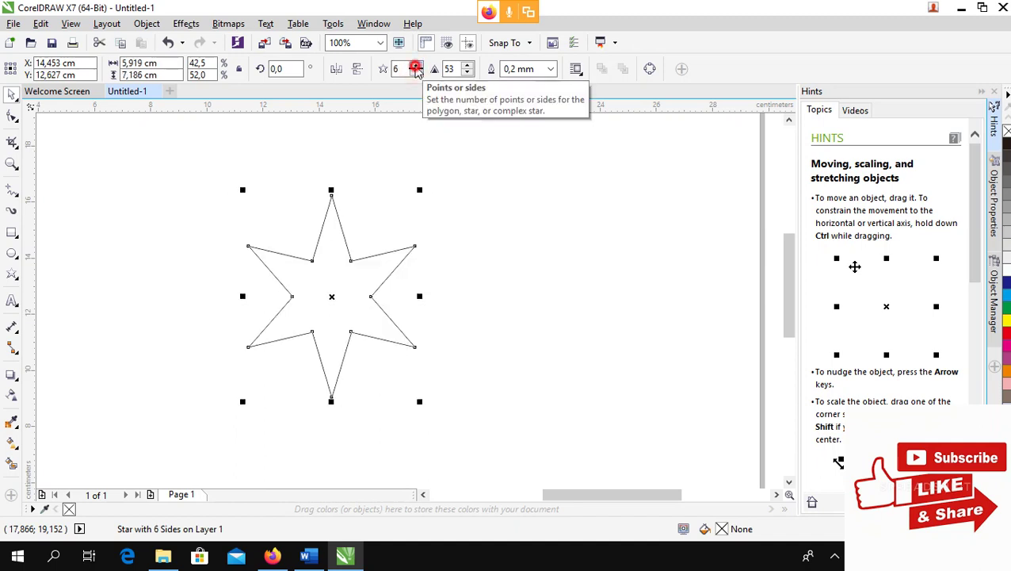
left_click(416, 65)
left_click(416, 65)
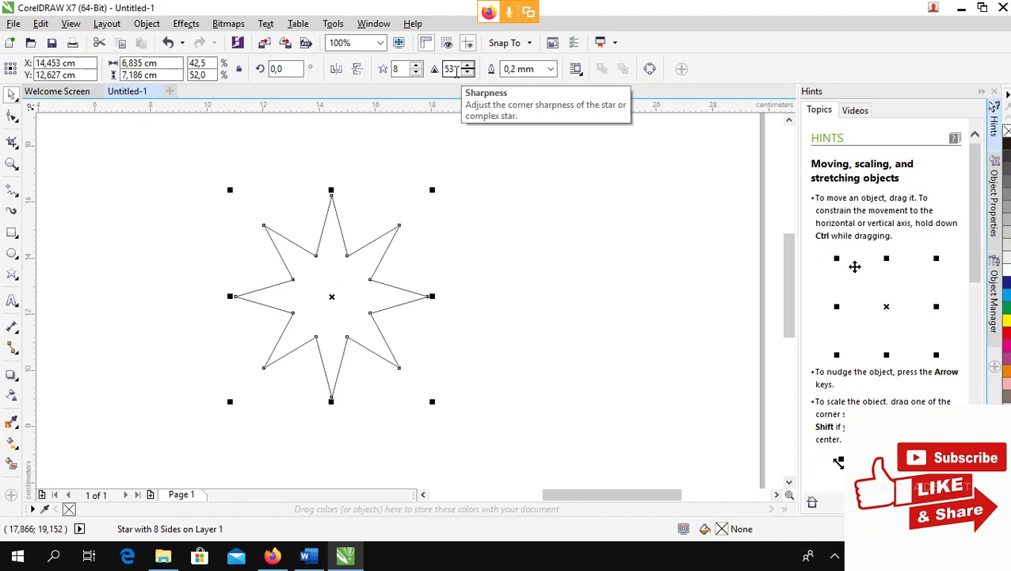
left_click(453, 70)
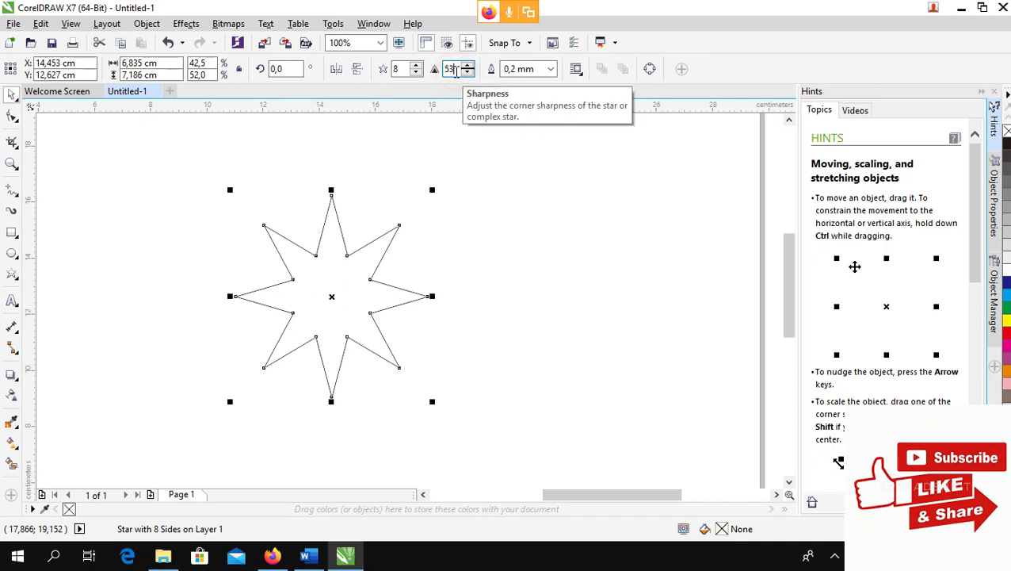
key("BackSpace")
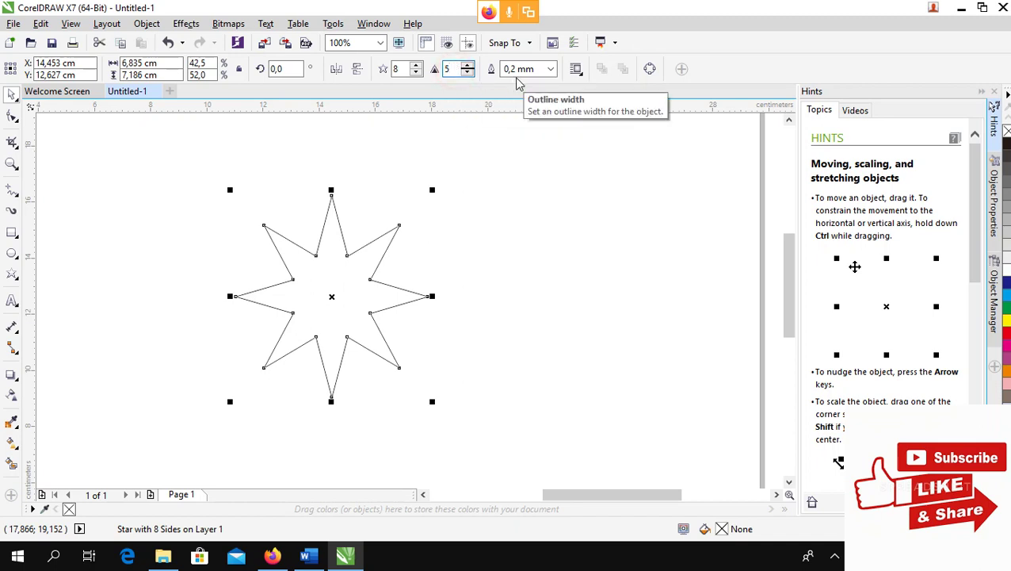
key("Return")
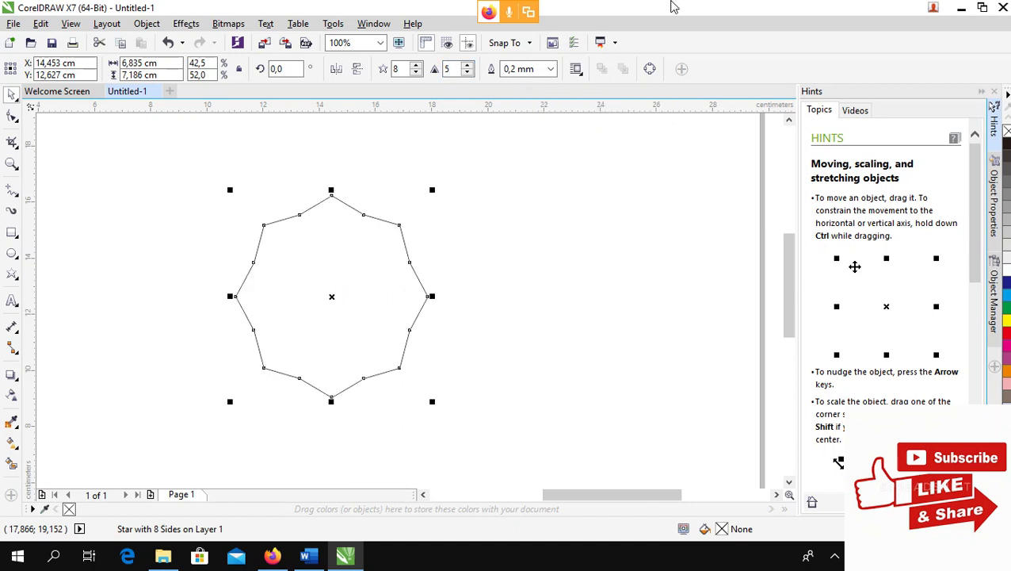
- Move the eight-pointed shape to about X 15.27 cm, Y 12.89 cm and keep it selected
left_click(458, 217)
left_click_drag(378, 266, 418, 264)
left_click(510, 253)
left_click(436, 294)
left_click_drag(425, 292, 408, 282)
left_click(485, 275)
left_click(415, 277)
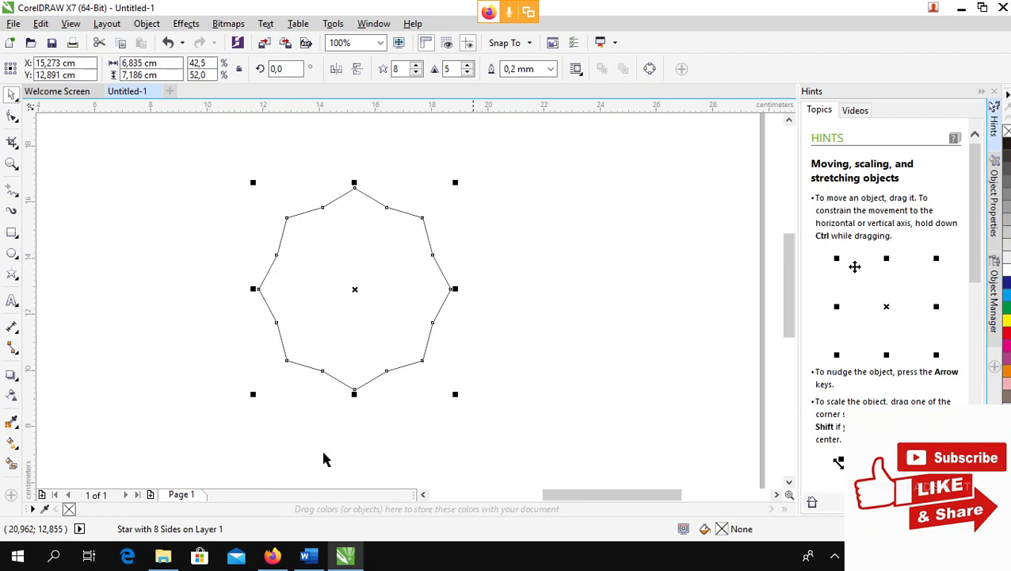
- Look at the participant list of the Google Meet call in Firefox and return to CorelDRAW
left_click(272, 556)
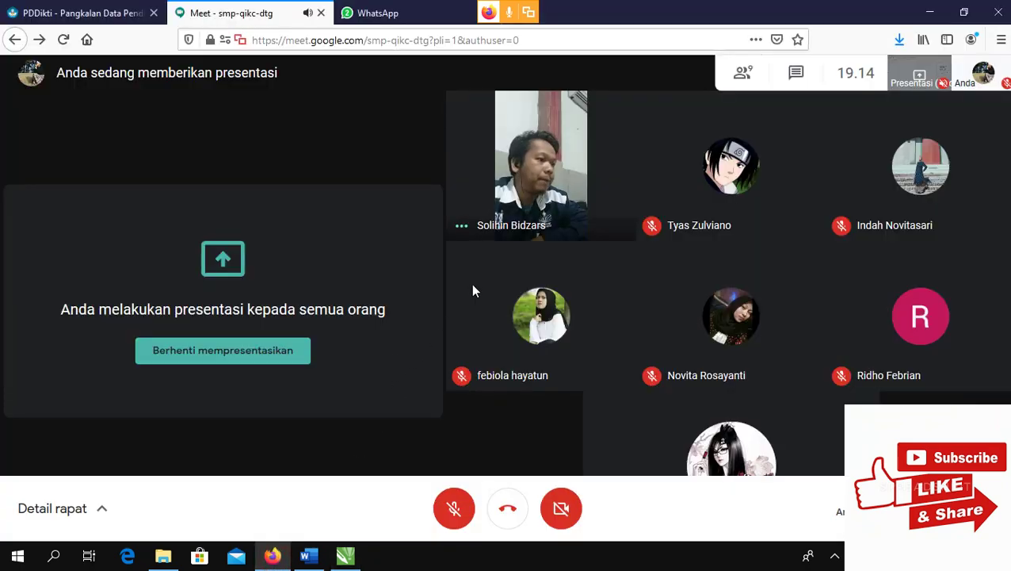
left_click(743, 73)
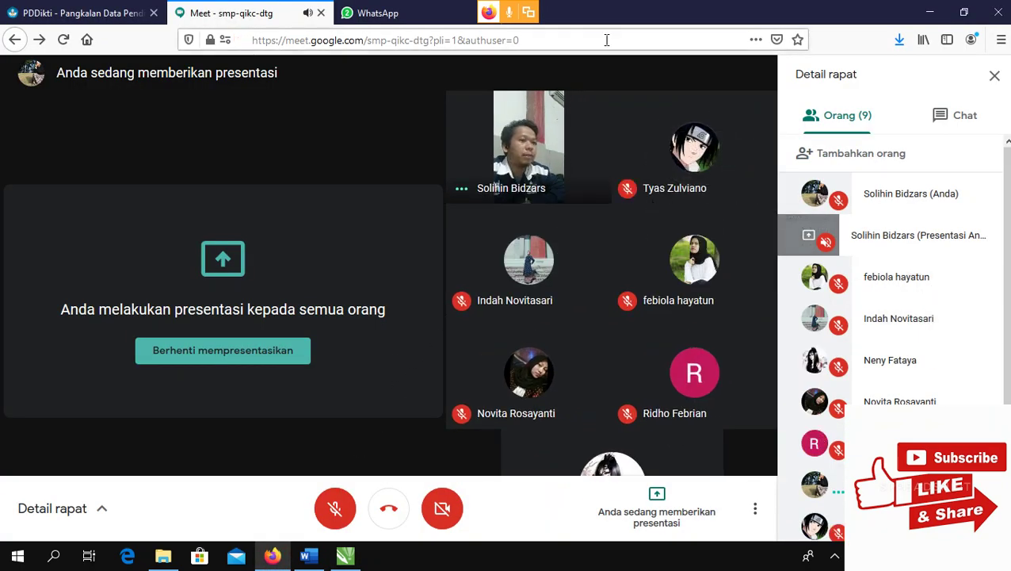
left_click(345, 556)
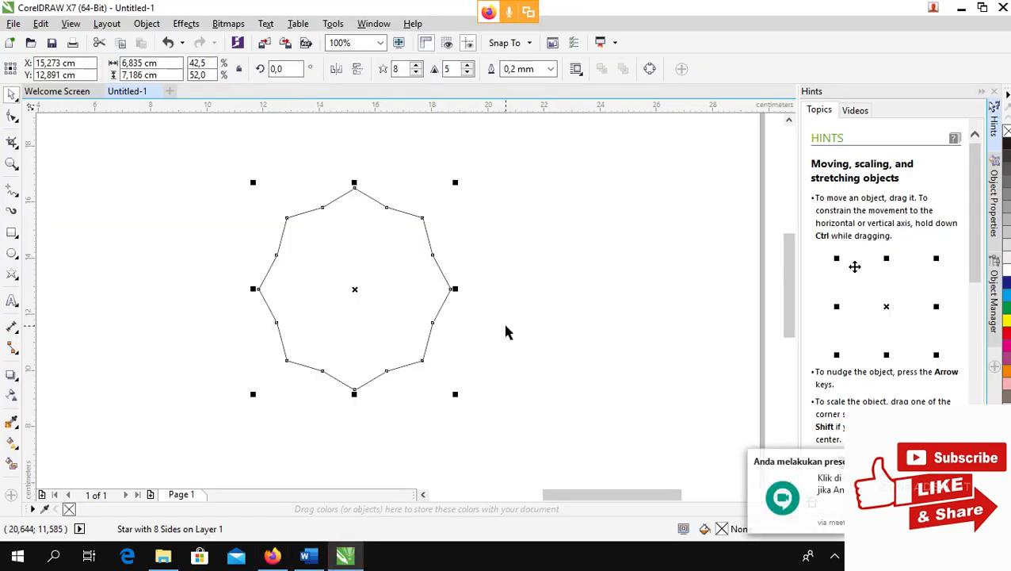
- Convert the eight-pointed star to curves
left_click(490, 287)
left_click(387, 291)
scroll(397, 307, "up", 1)
scroll(400, 309, "down", 1)
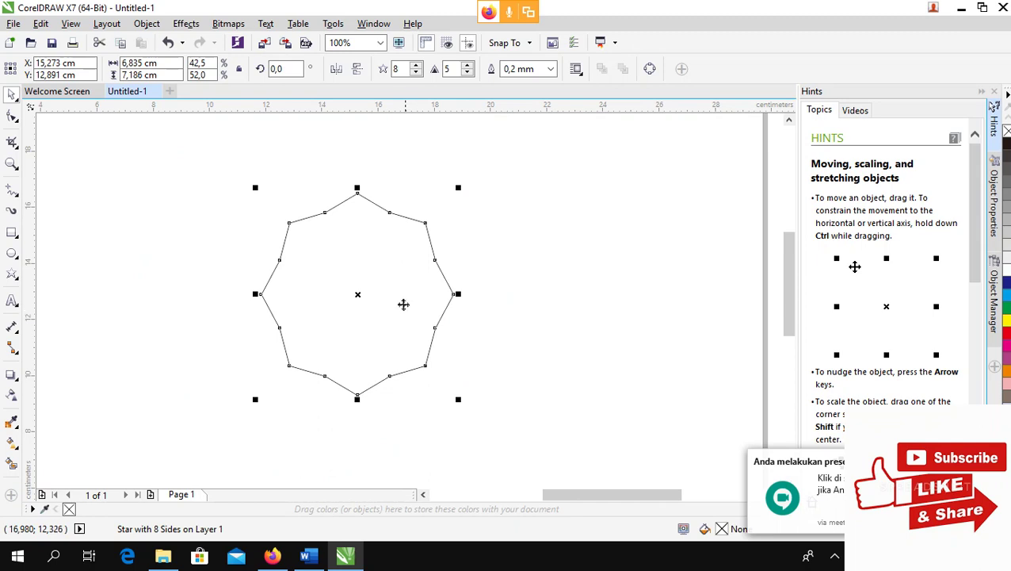
right_click(390, 268)
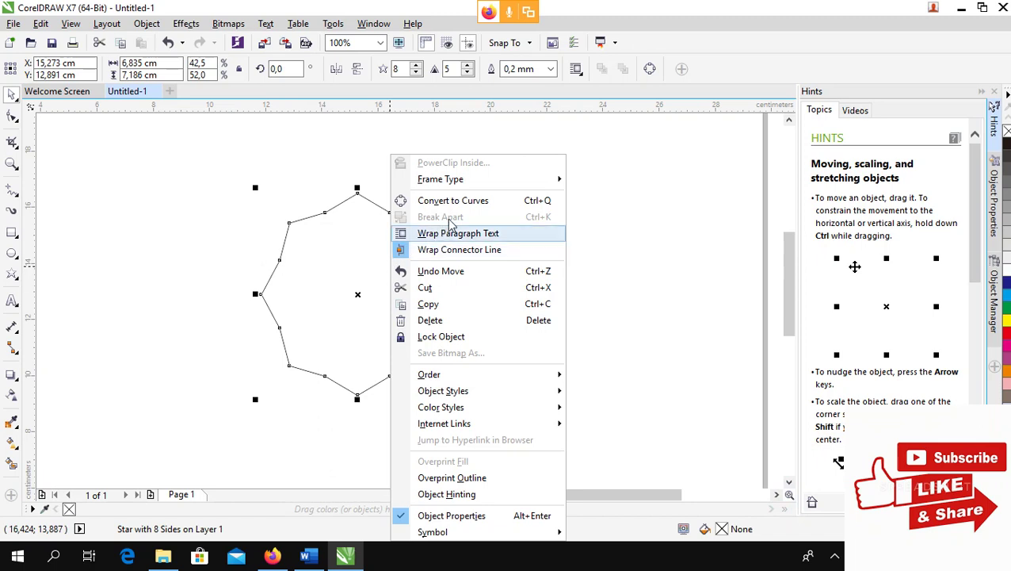
left_click(357, 247)
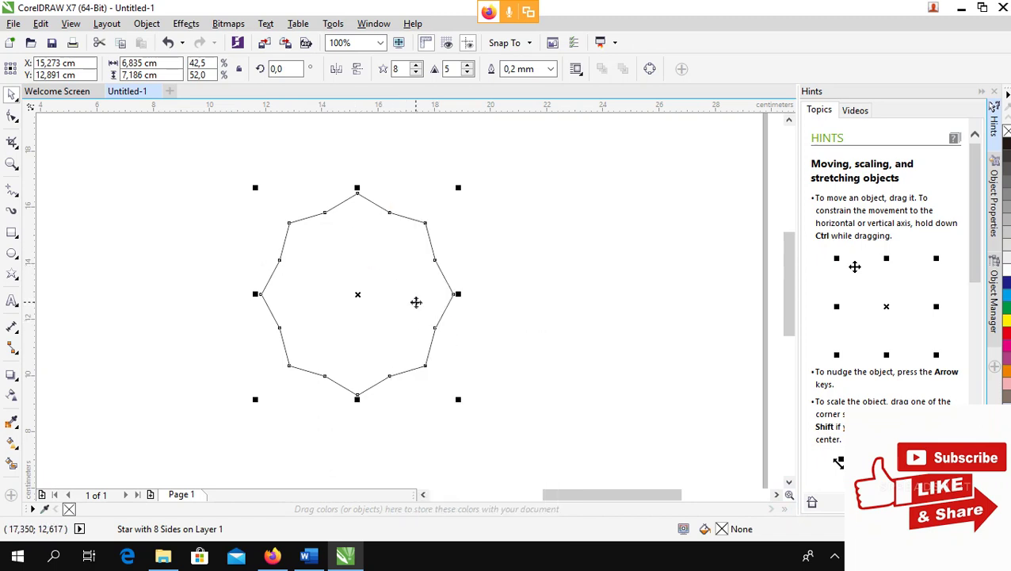
right_click(398, 270)
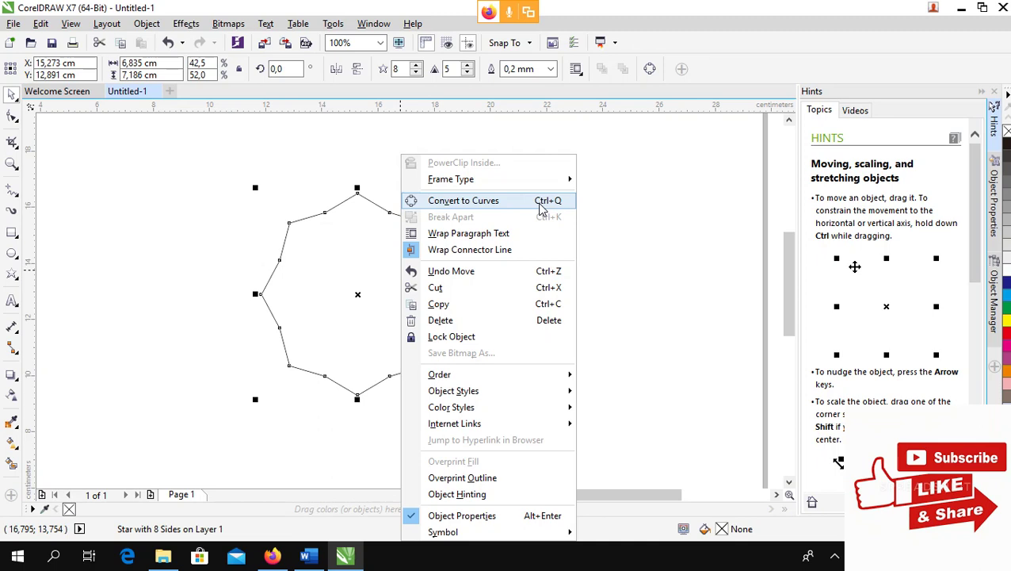
left_click(491, 205)
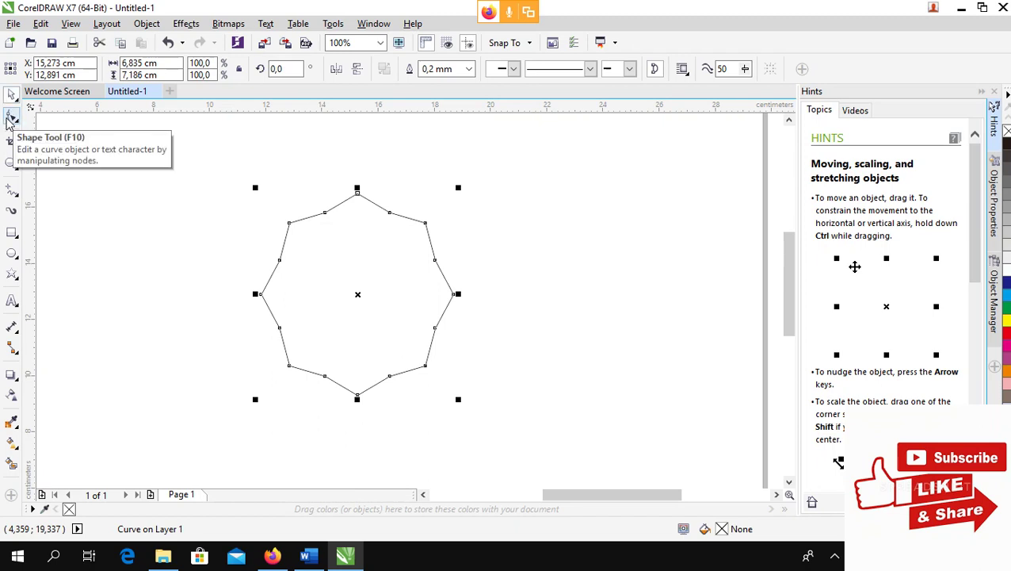
- Round the whole outline with the Shape tool by converting all 16 nodes' segments to curves and making the nodes symmetrical
left_click(10, 117)
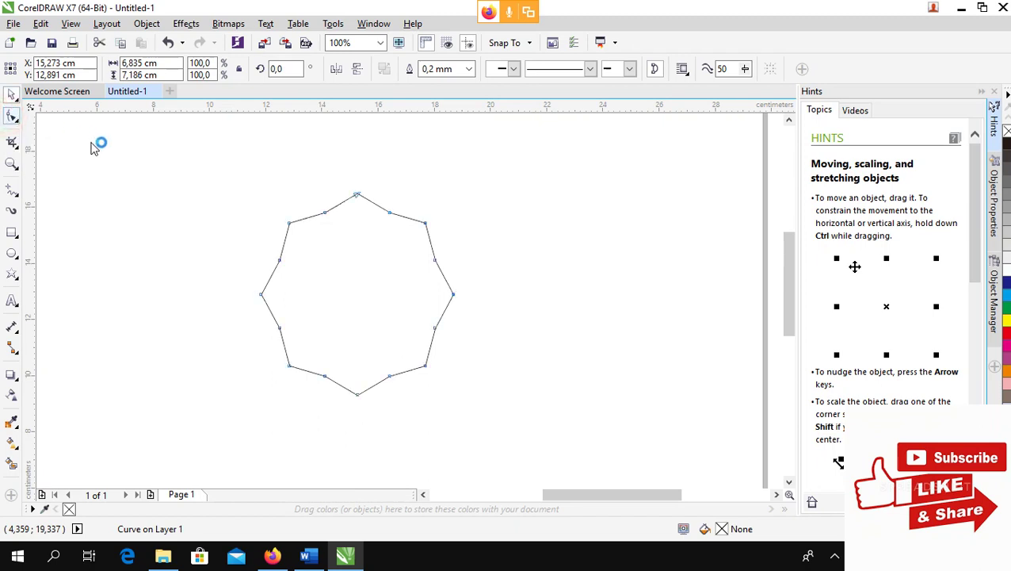
left_click(204, 175)
left_click_drag(321, 212, 533, 442)
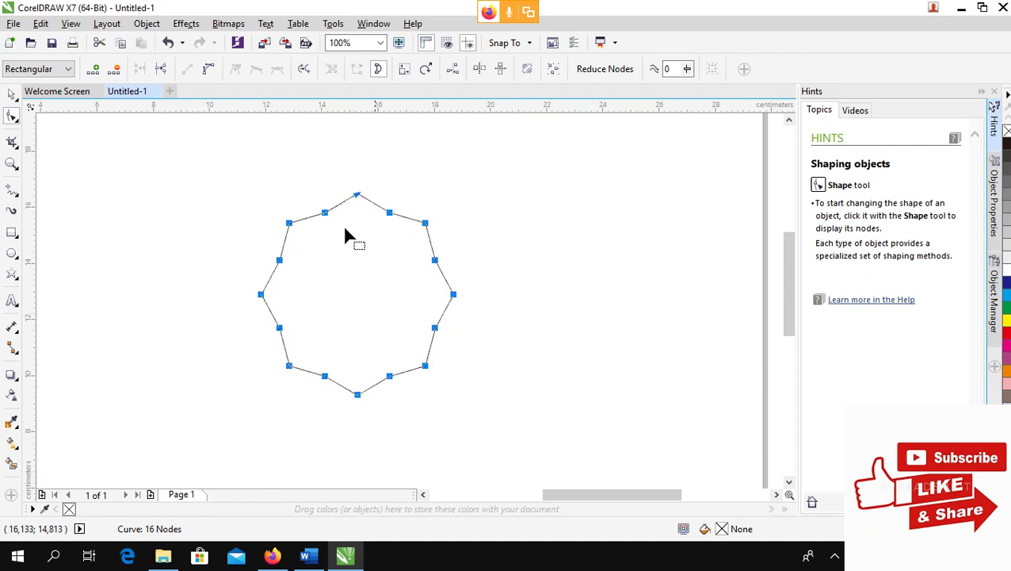
left_click_drag(210, 181, 534, 421)
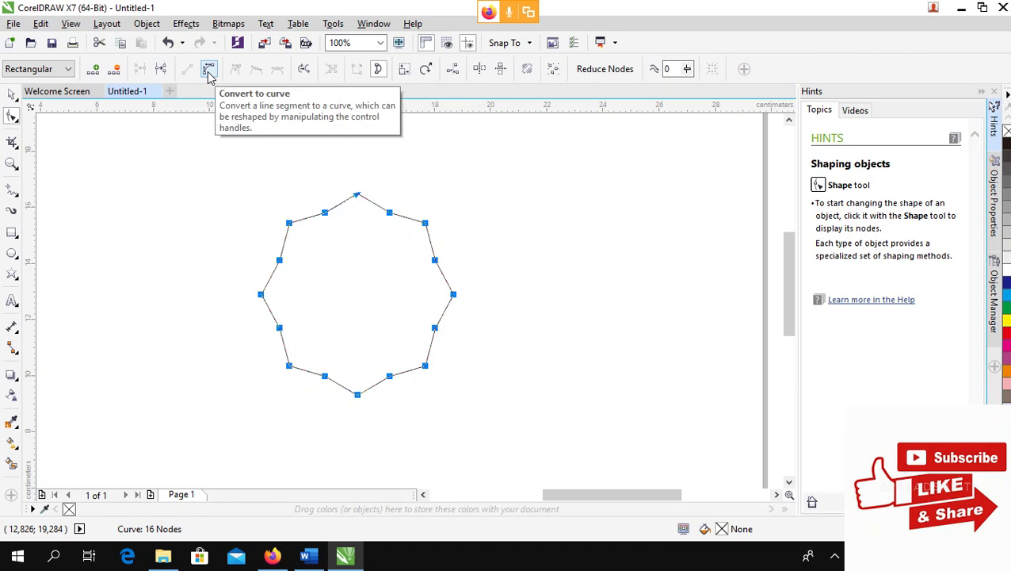
left_click(210, 72)
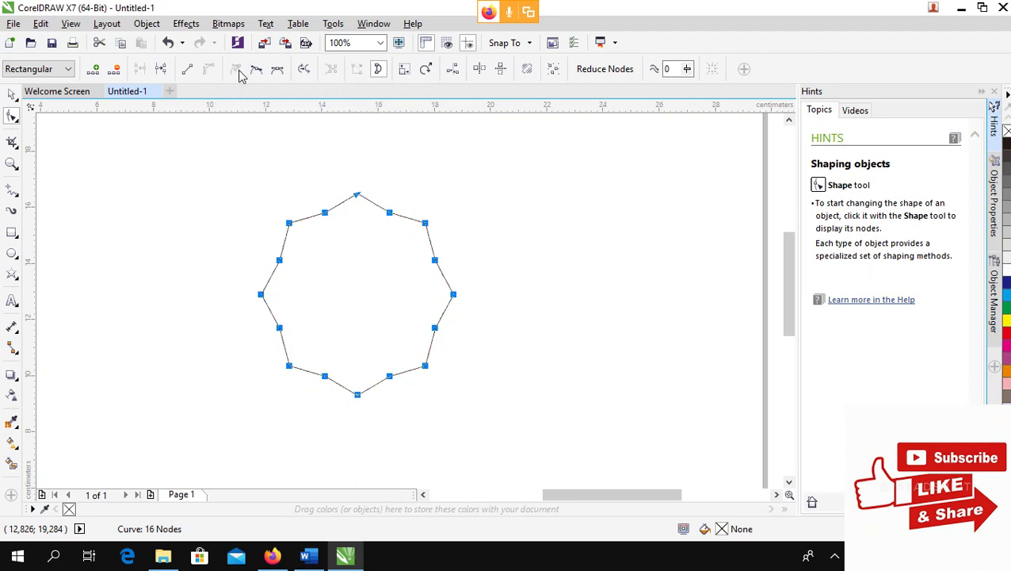
left_click(279, 71)
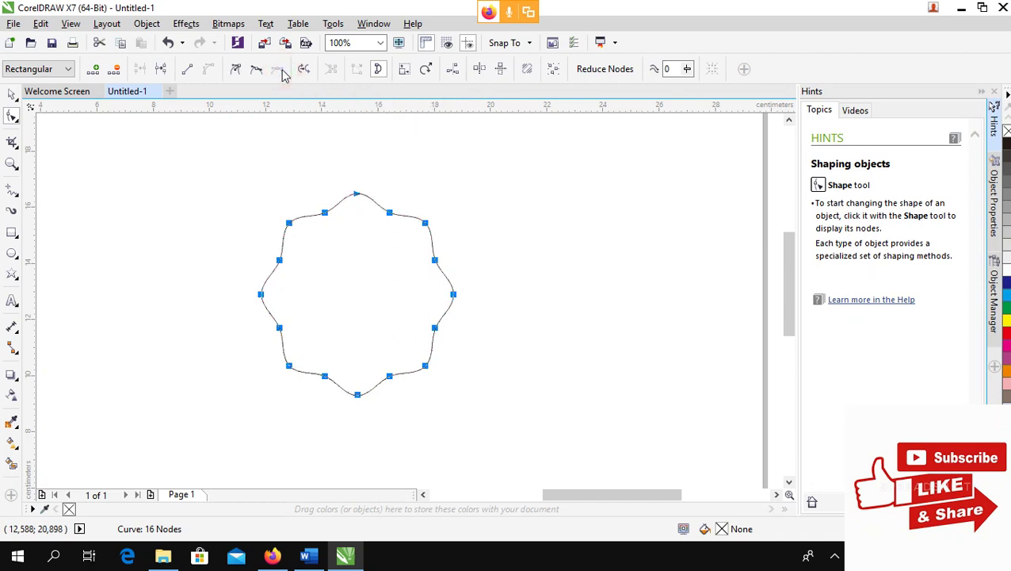
left_click(12, 95)
left_click(492, 252)
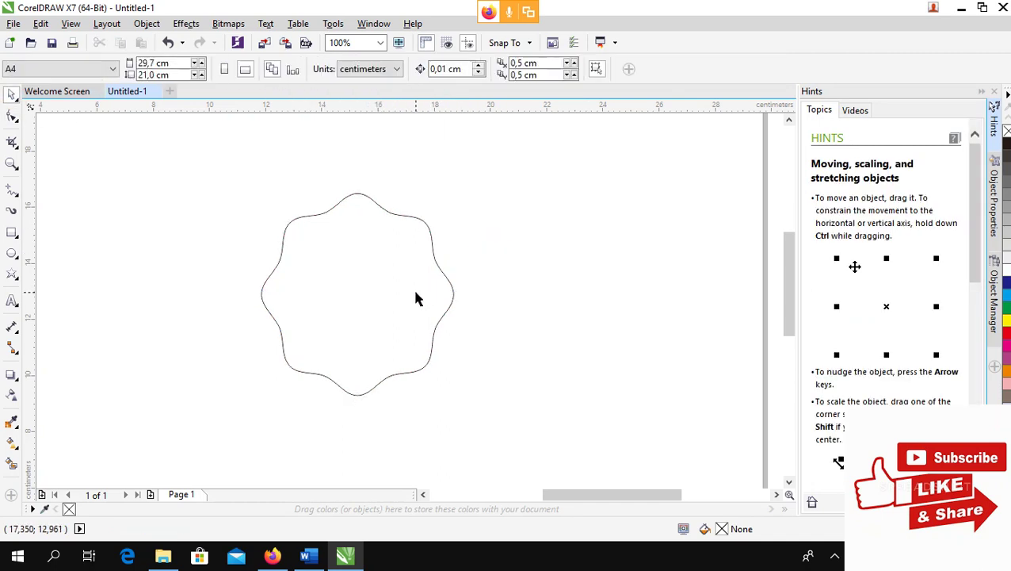
left_click(421, 263)
scroll(388, 273, "up", 1)
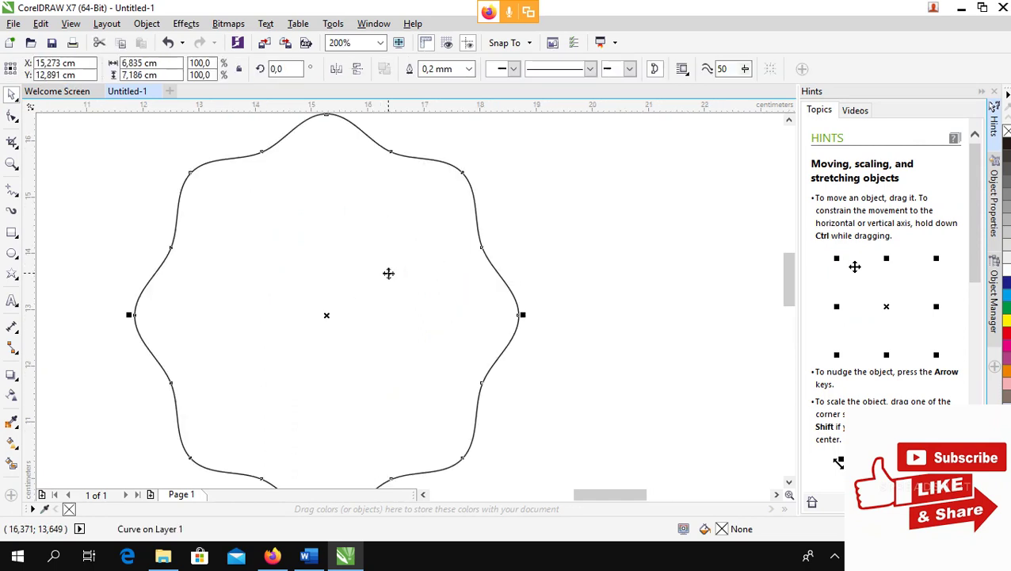
scroll(388, 273, "down", 1)
left_click(468, 241)
left_click(401, 264)
scroll(403, 263, "up", 1)
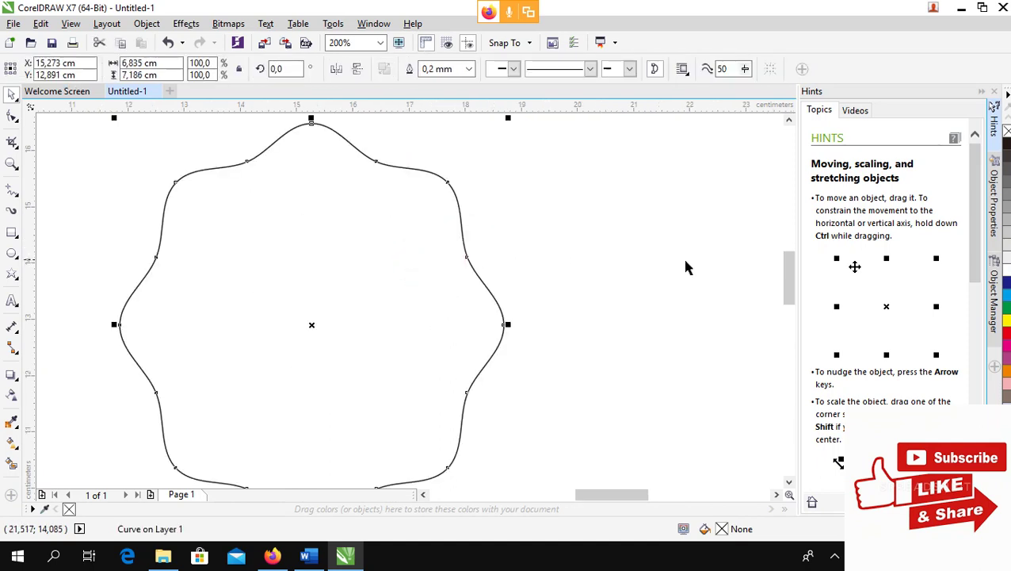
left_click(789, 283)
left_click_drag(789, 290, 789, 306)
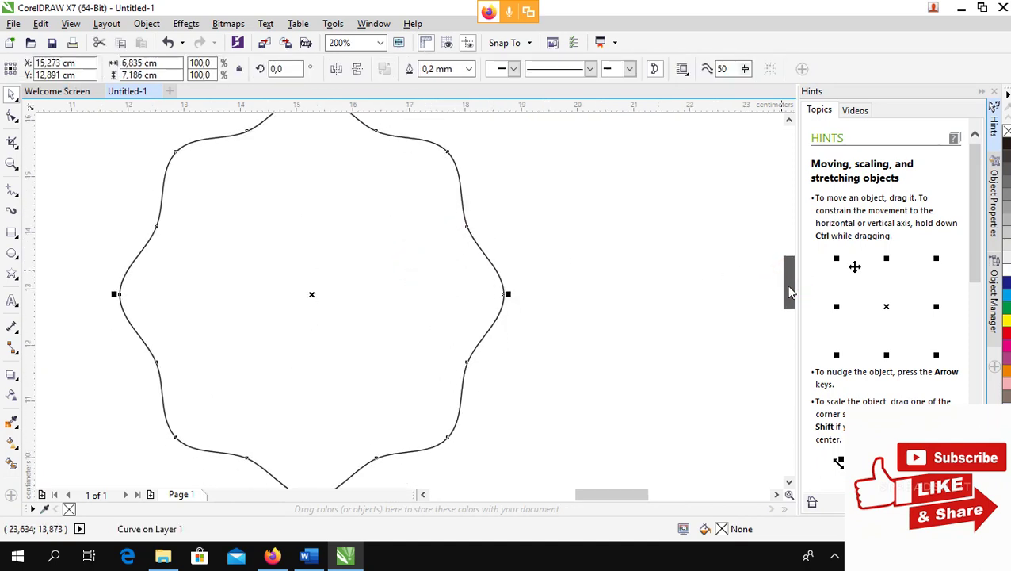
scroll(687, 277, "down", 1)
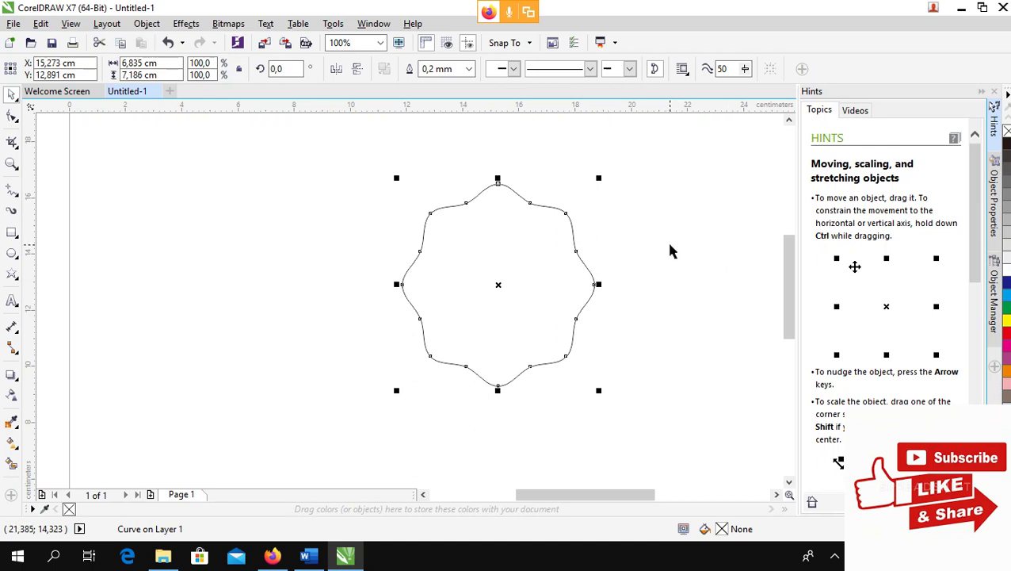
- Switch to the Google Meet call in Firefox, check the participants and the new chat message, and return to CorelDRAW
left_click(272, 555)
mouse_move(576, 210)
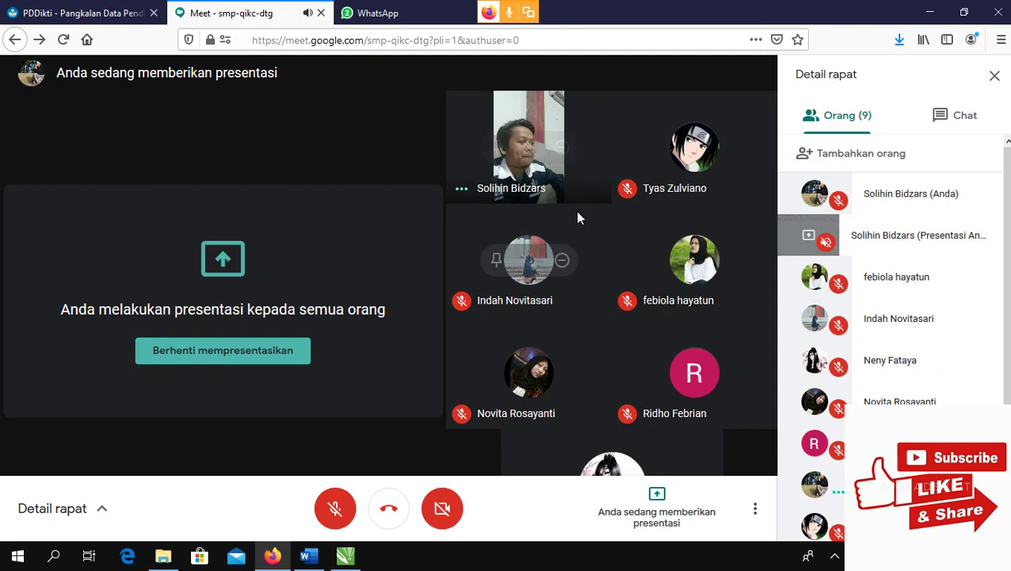
mouse_move(623, 251)
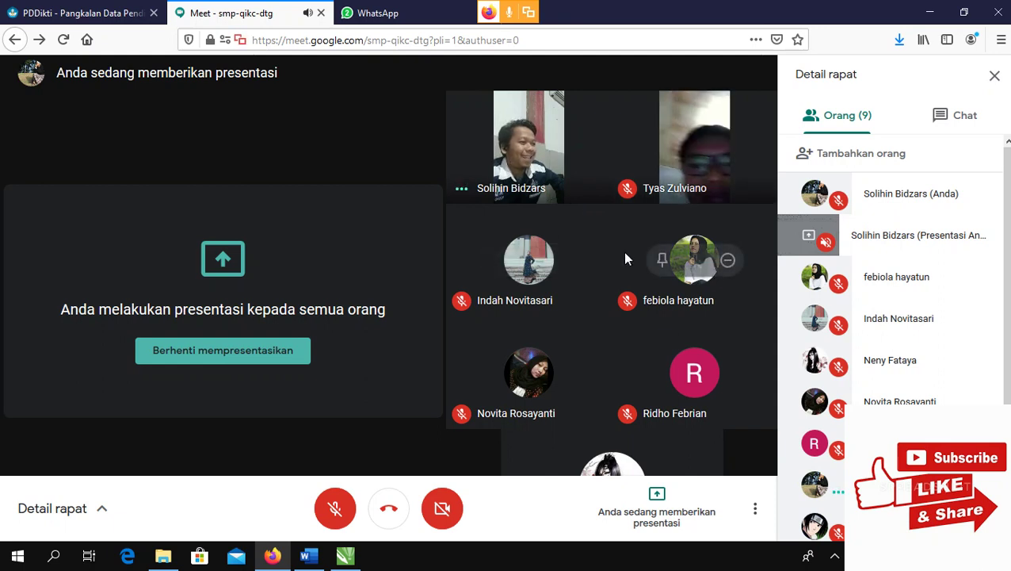
mouse_move(709, 199)
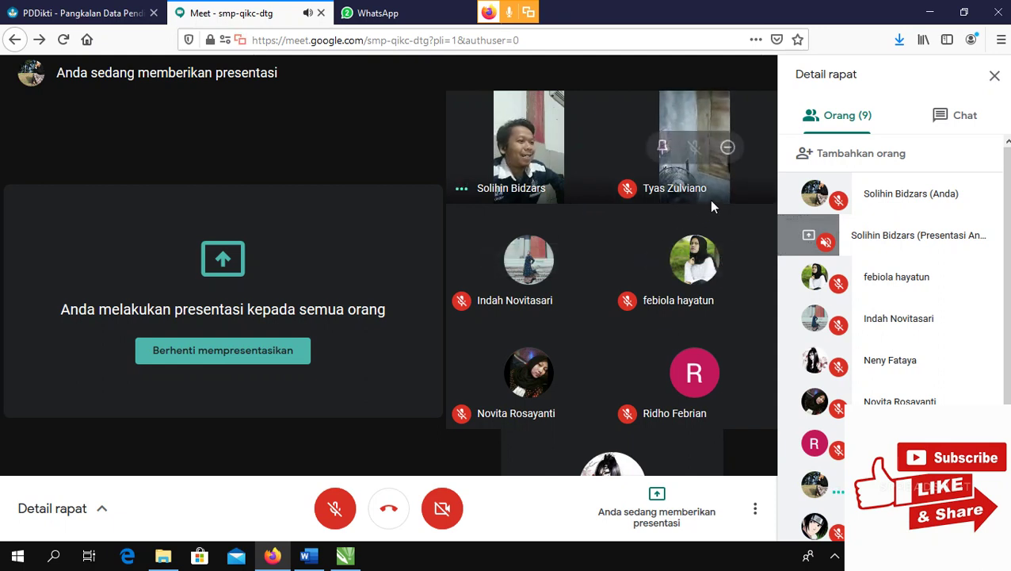
mouse_move(580, 292)
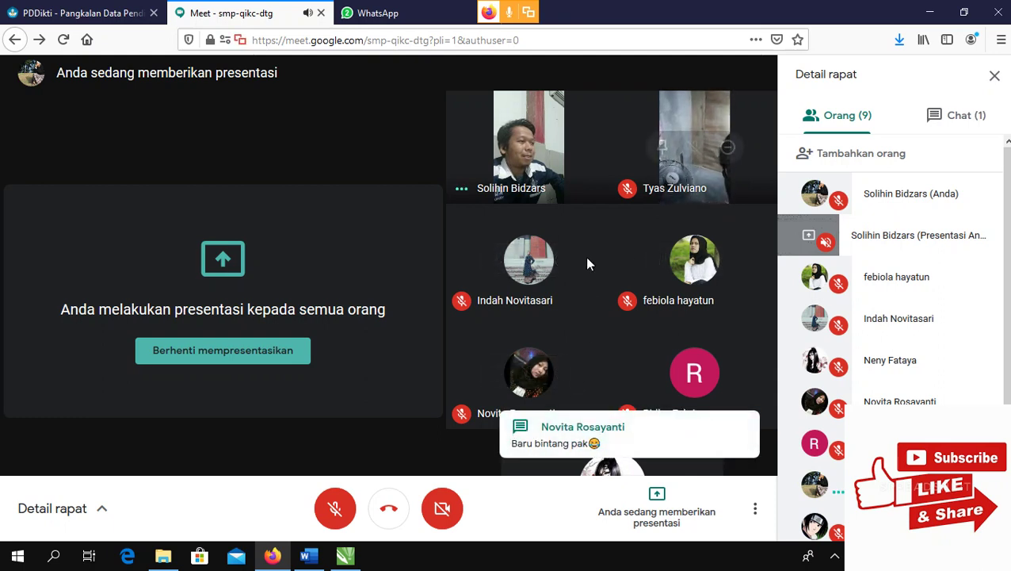
left_click(591, 442)
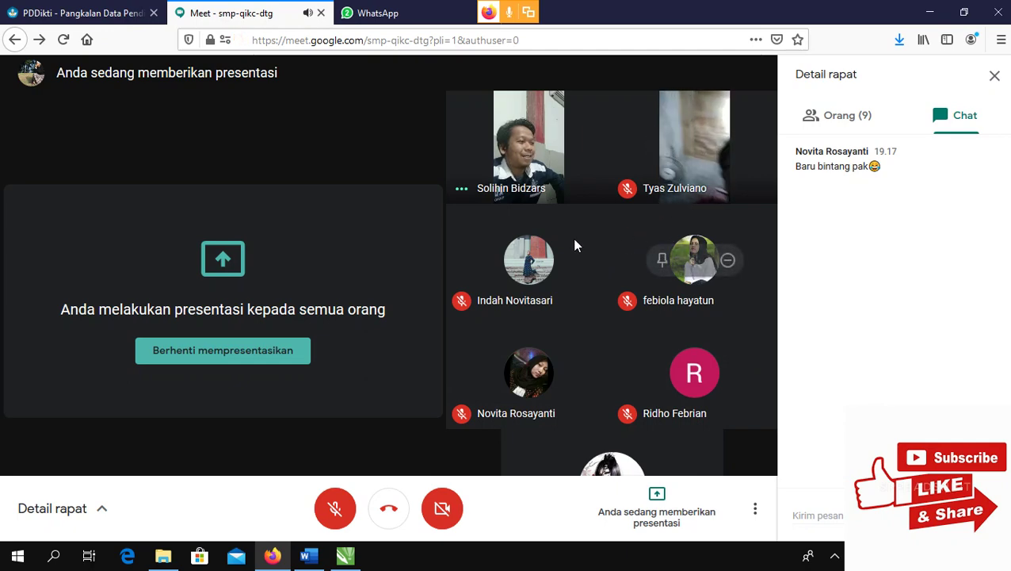
left_click(349, 558)
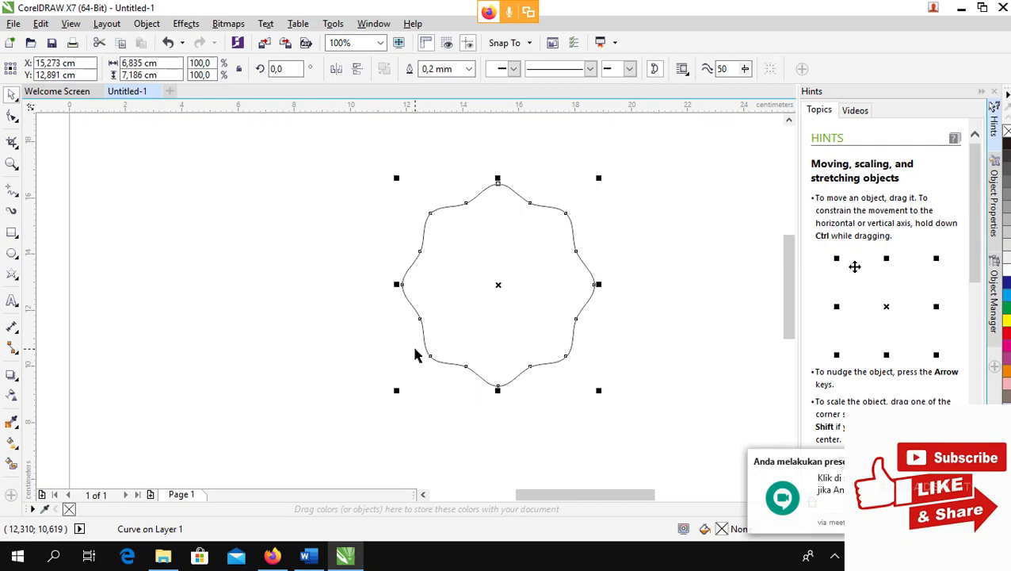
left_click(835, 557)
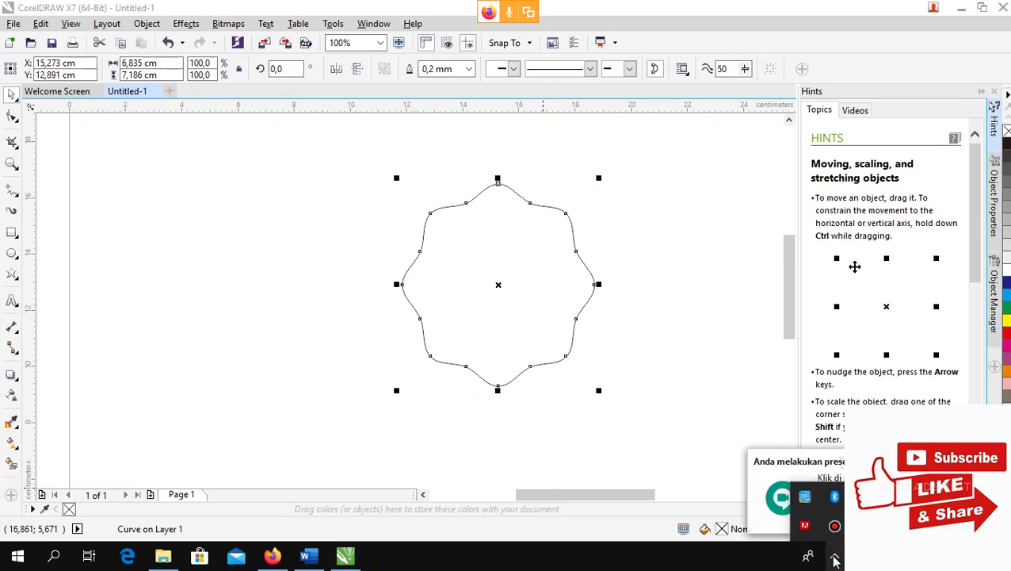
left_click(835, 558)
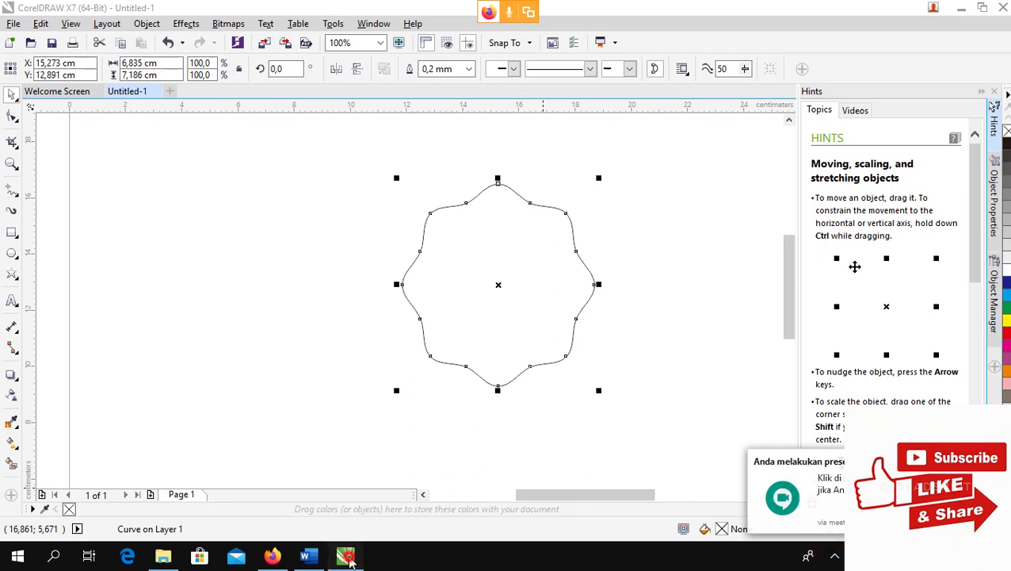
- Switch to Firefox and show the participant list of the Google Meet call
left_click(271, 556)
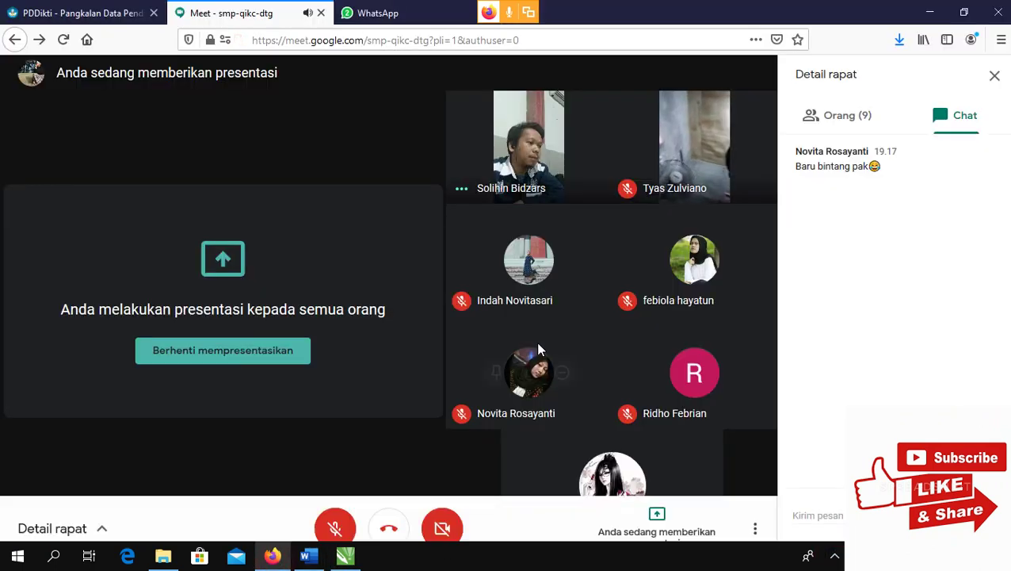
left_click(845, 118)
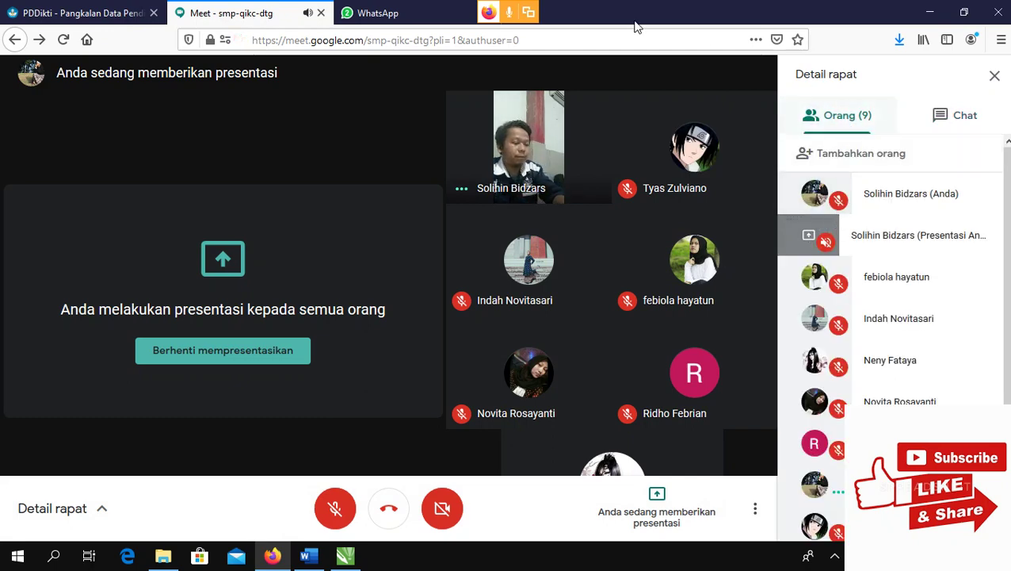
- Send "yg hadir baru 9 mhs yah" and the copied screenshot of the Meet participants to the DESIGN GRAFIS BAS 48 WhatsApp group
left_click(377, 12)
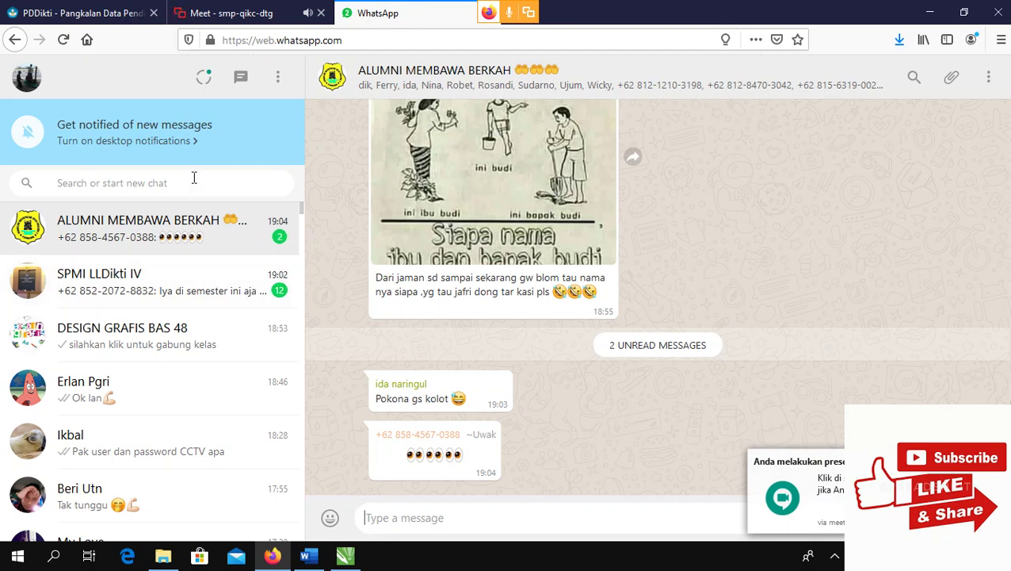
left_click(167, 334)
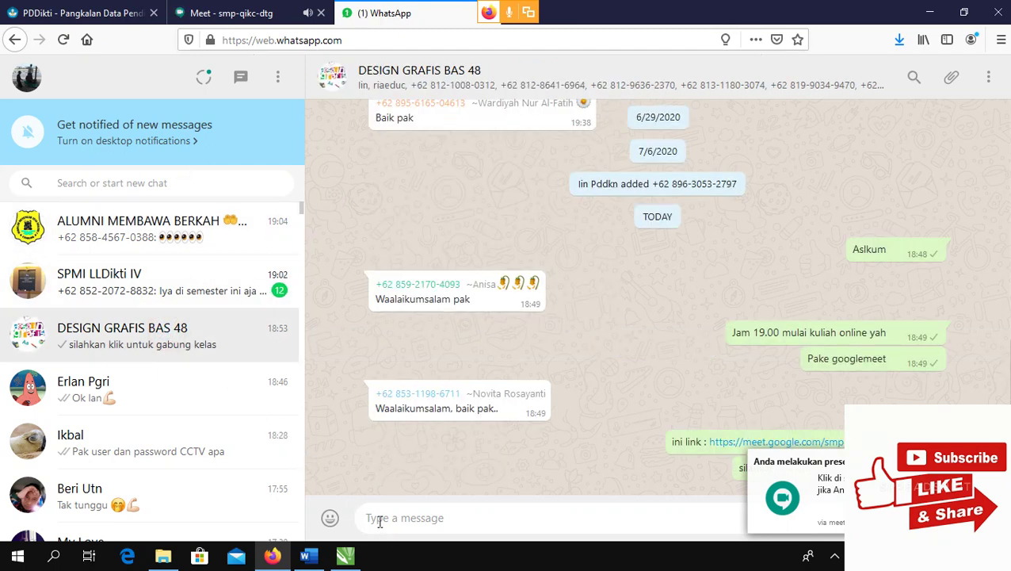
type("yg hadir baru 9 mhs yah")
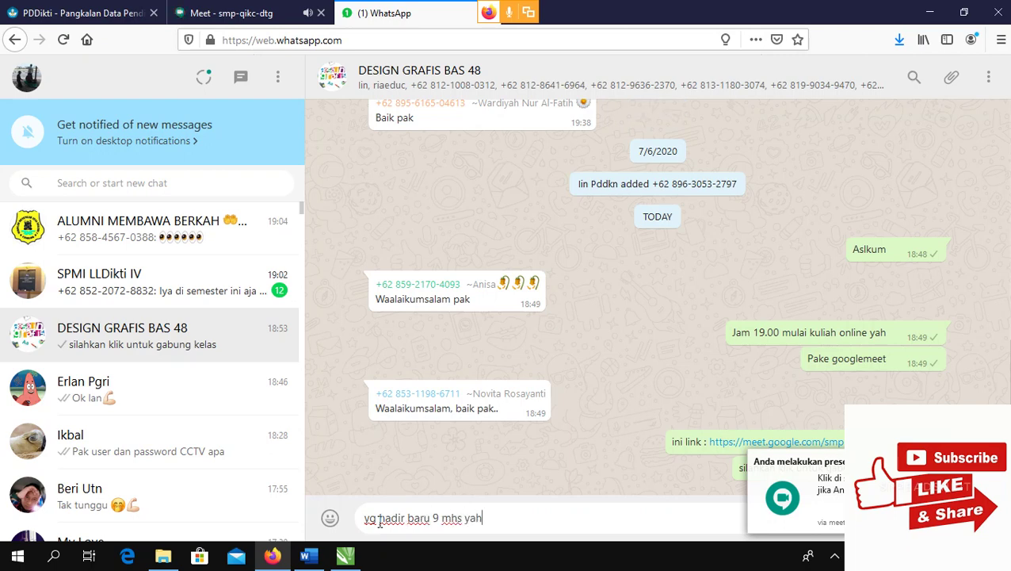
key("Return")
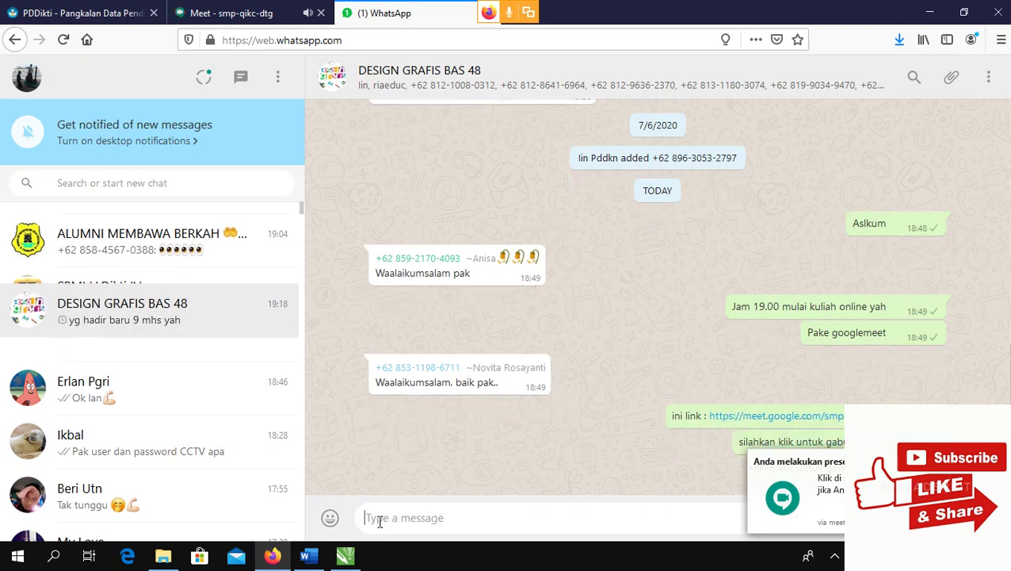
key("ctrl+v")
key("Return")
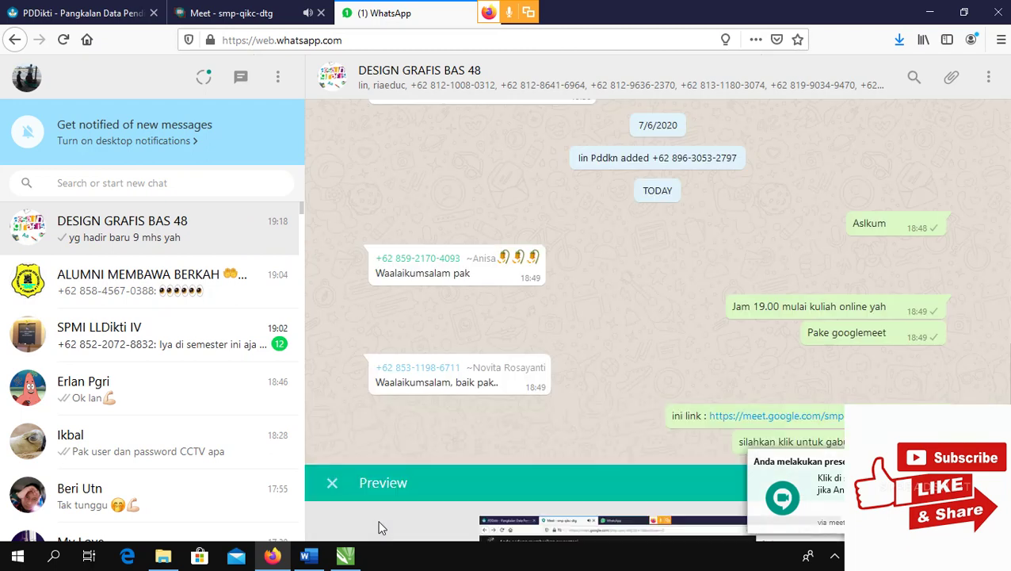
- Send a screenshot of the CorelDRAW drawing to the DESIGN GRAFIS BAS 48 WhatsApp group and return to CorelDRAW
left_click(346, 556)
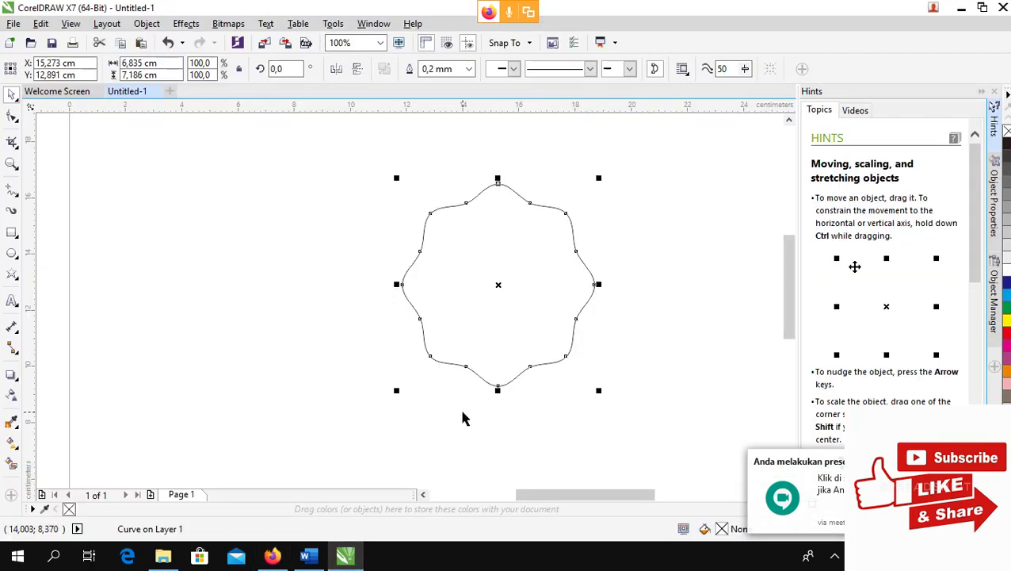
left_click(271, 556)
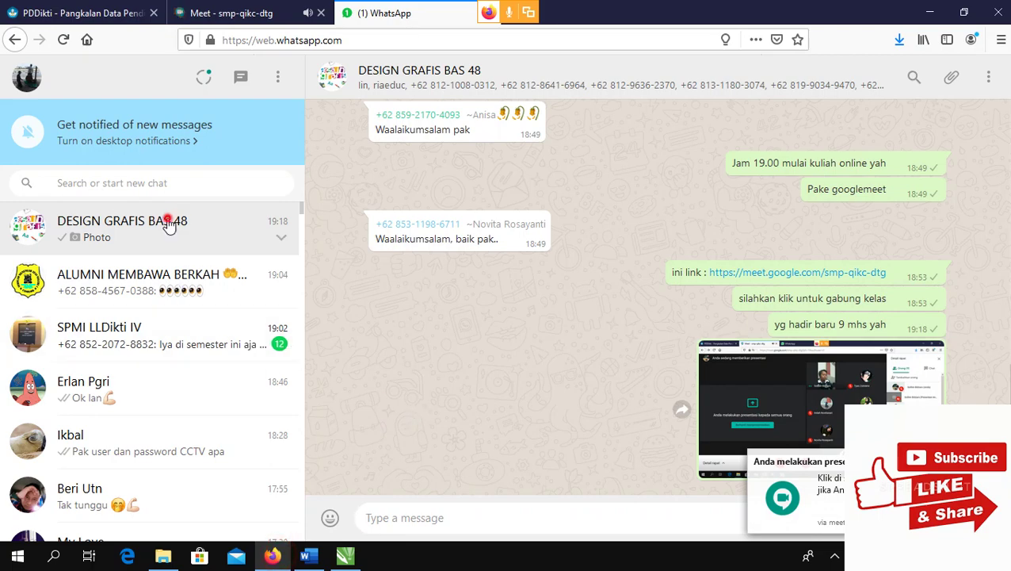
left_click(389, 517)
key("ctrl+v")
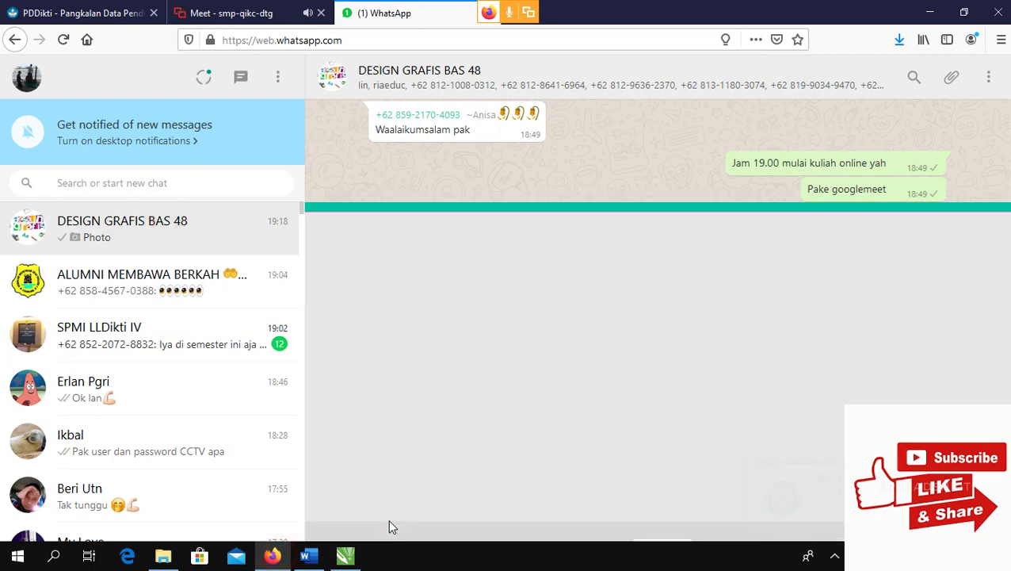
key("Return")
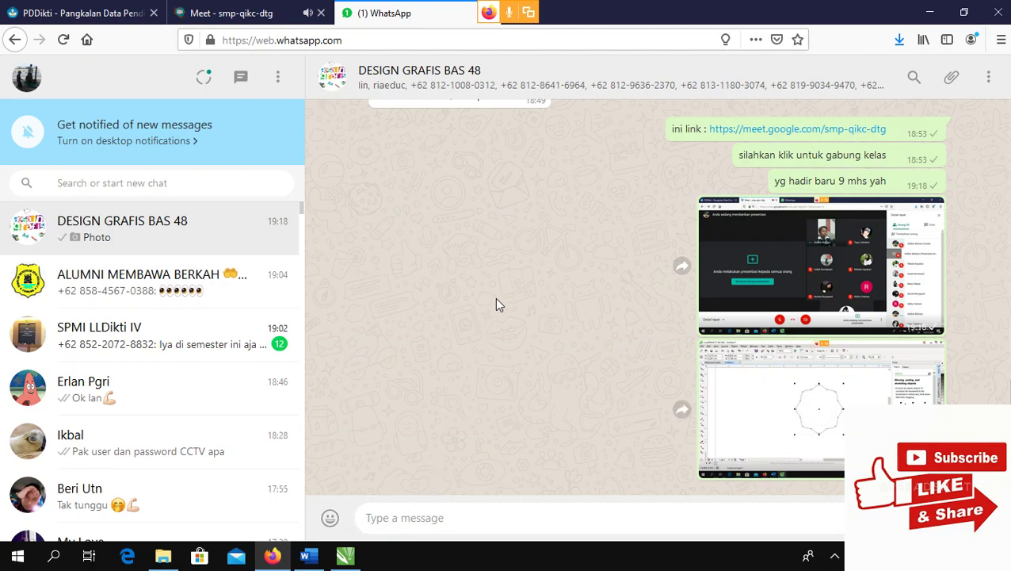
left_click(346, 555)
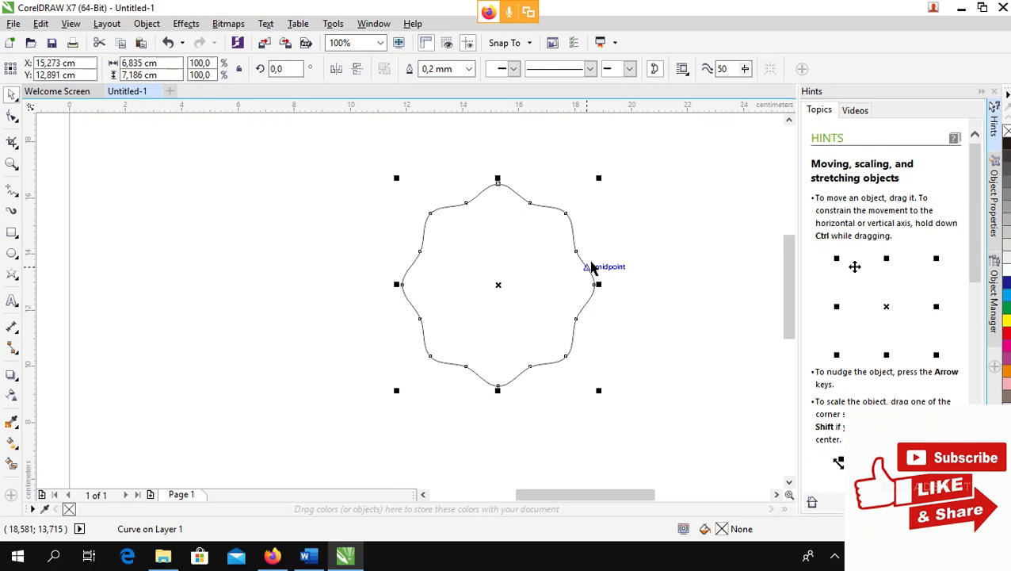
- Move the wavy shape to about X 14.24 cm, Y 12.79 cm and duplicate it with 0.5 cm horizontal and vertical offsets
left_click(633, 252)
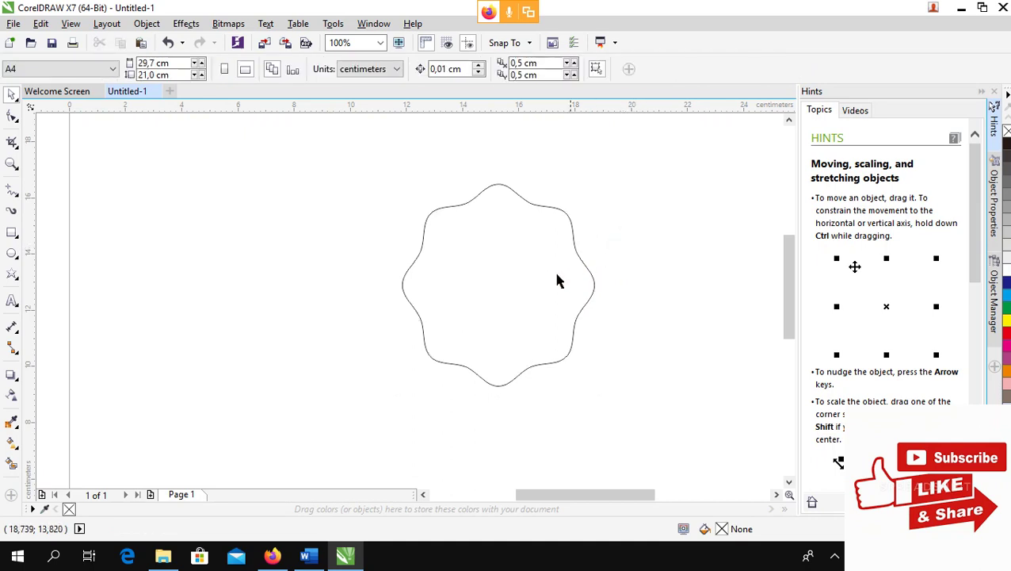
mouse_move(557, 281)
left_mouse_down()
mouse_move(520, 280)
mouse_move(528, 281)
left_mouse_up()
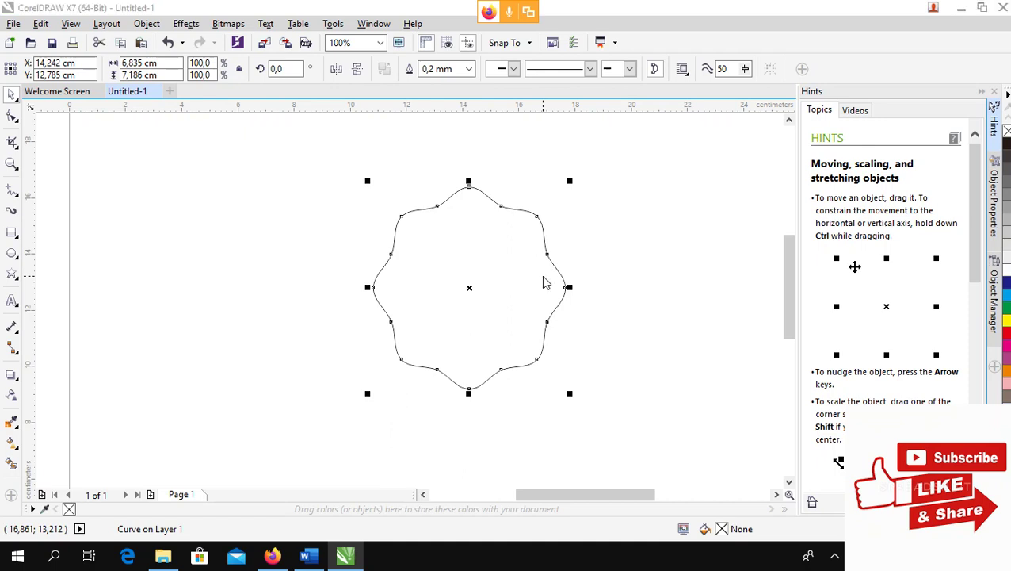
key("ctrl+d")
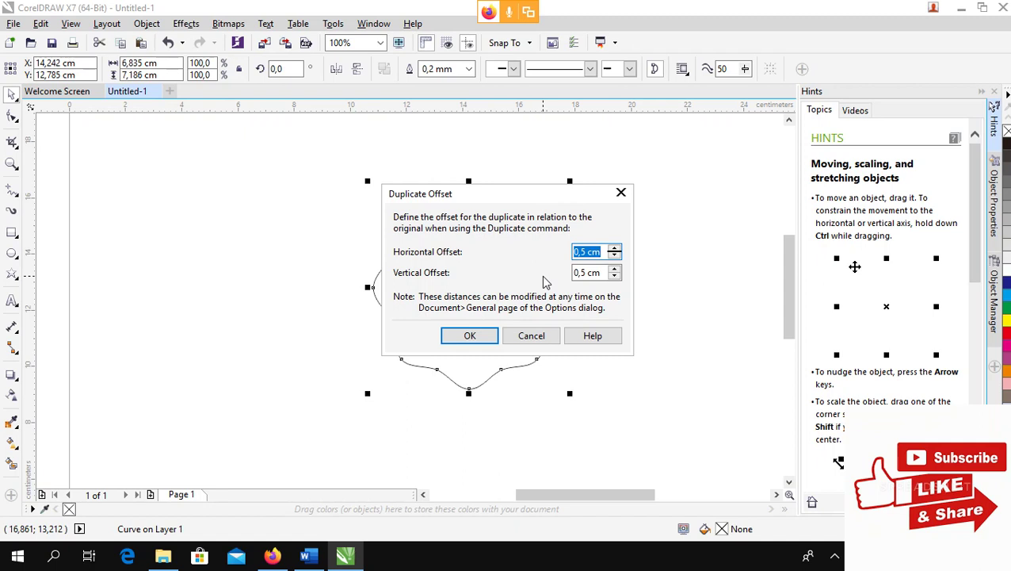
left_click_drag(514, 196, 546, 182)
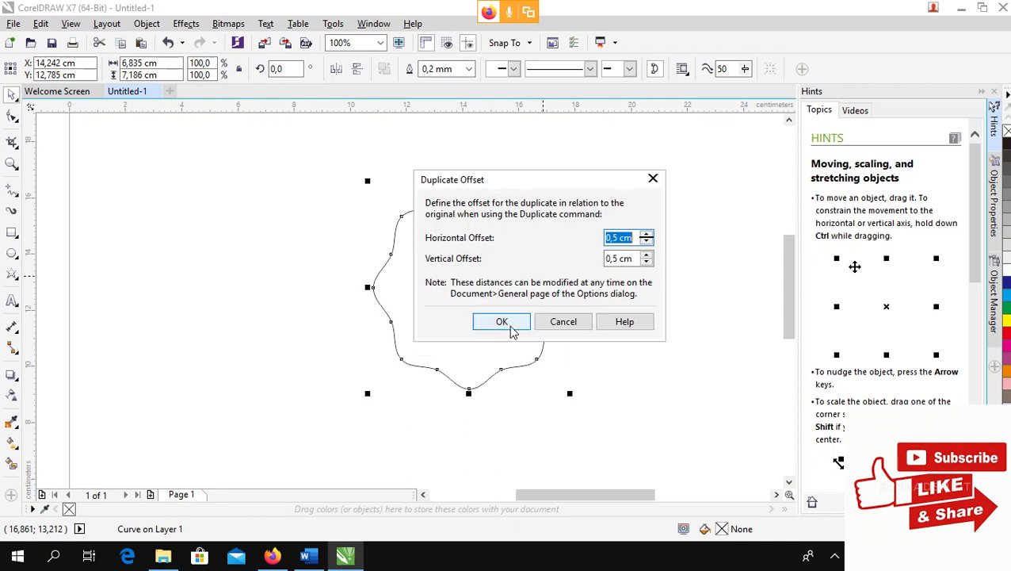
left_click(505, 323)
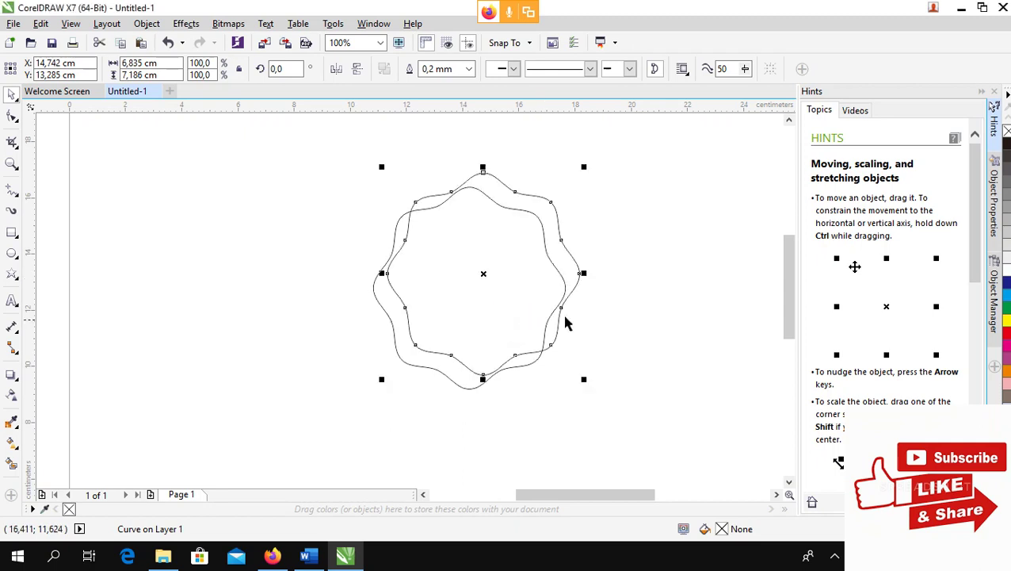
- Separate the two wavy shapes side by side, with the duplicate at about X 18.83 cm, Y 12.57 cm, right of the original
mouse_move(573, 278)
left_mouse_down()
mouse_move(569, 260)
mouse_move(616, 274)
mouse_move(605, 264)
mouse_move(622, 266)
left_mouse_up()
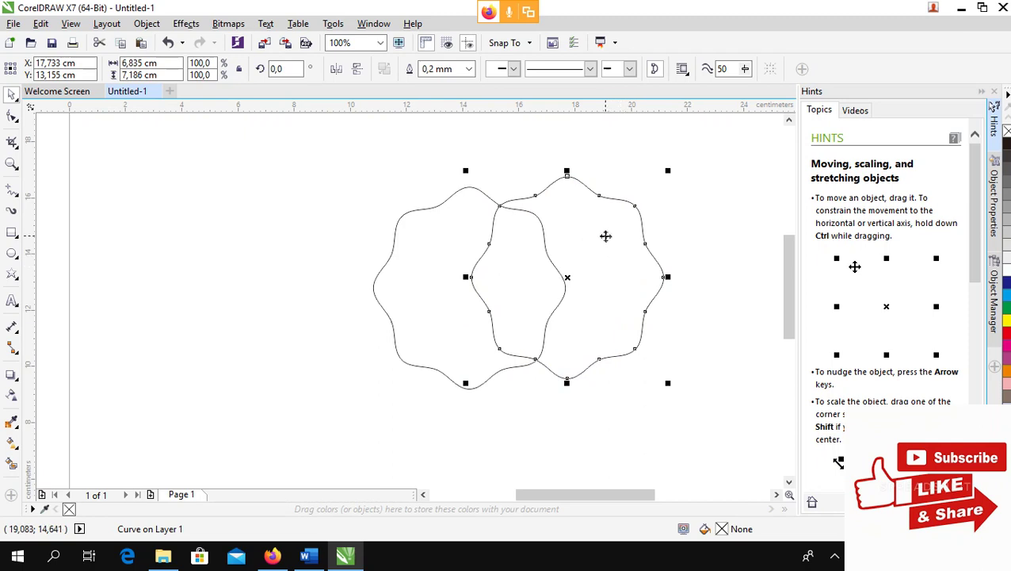
left_click(439, 249)
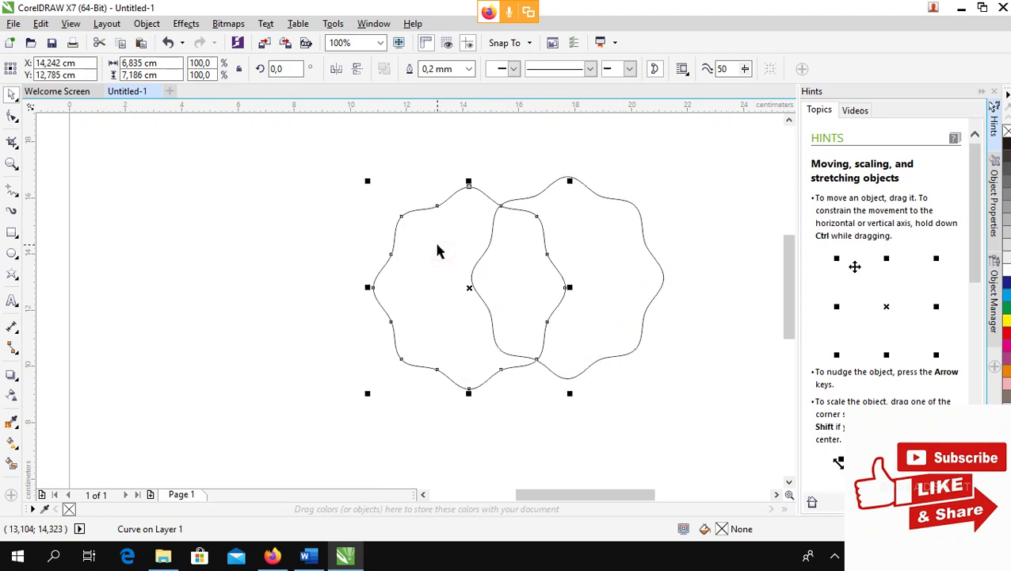
left_click(604, 230)
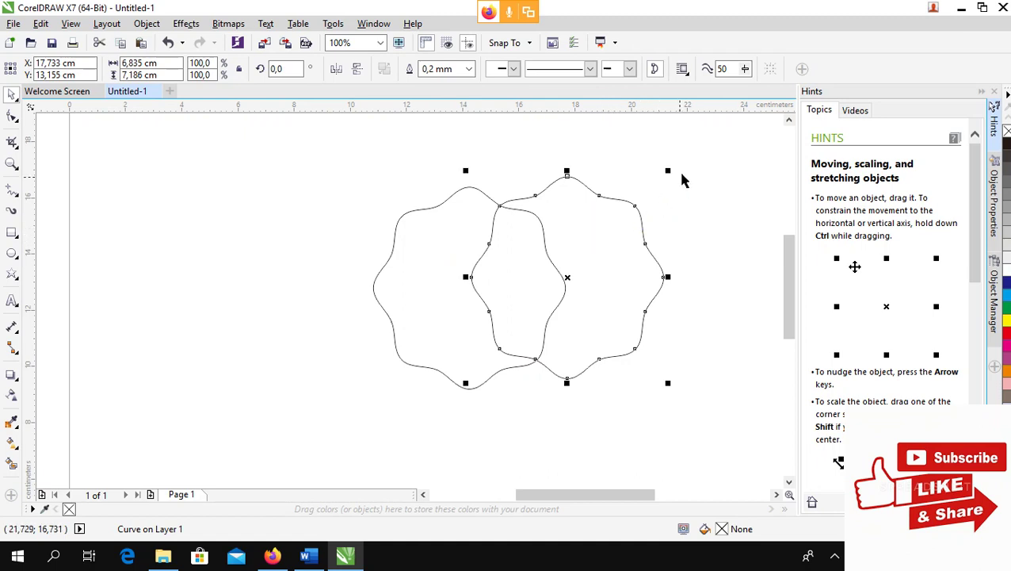
left_click_drag(620, 248, 702, 262)
left_click_drag(516, 302, 389, 307)
left_click_drag(631, 272, 584, 295)
left_click_drag(558, 280, 558, 281)
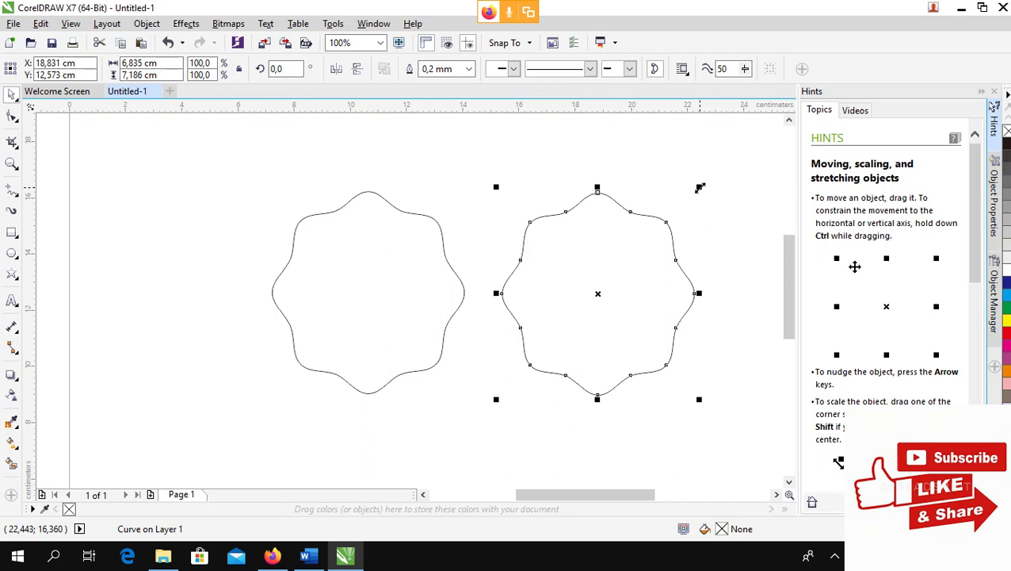
- Scale the duplicate about its centre to about 77.8 % and move it to about X 17.51 cm, Y 13.13 cm
left_click(700, 188)
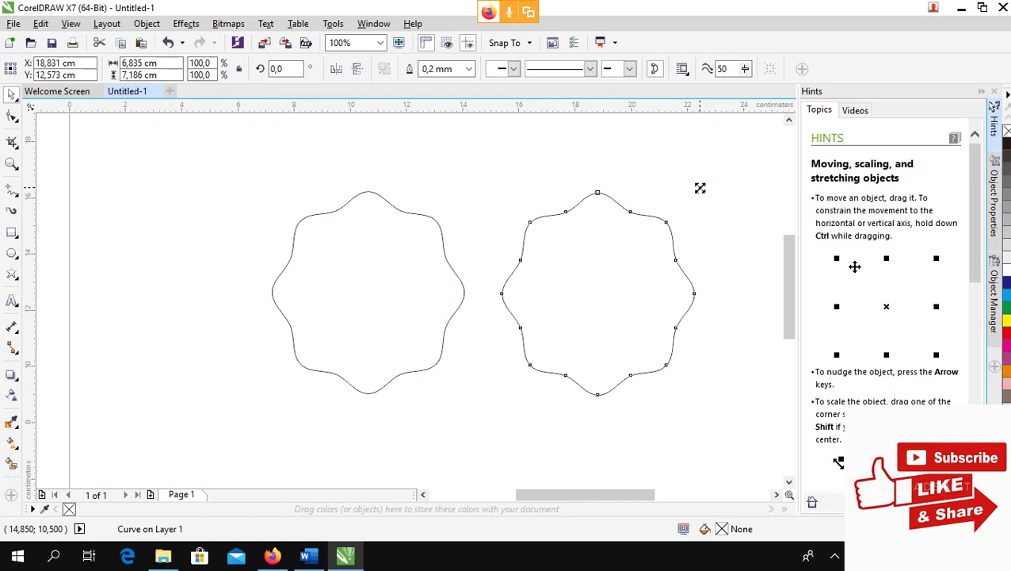
left_click_drag(700, 188, 678, 205)
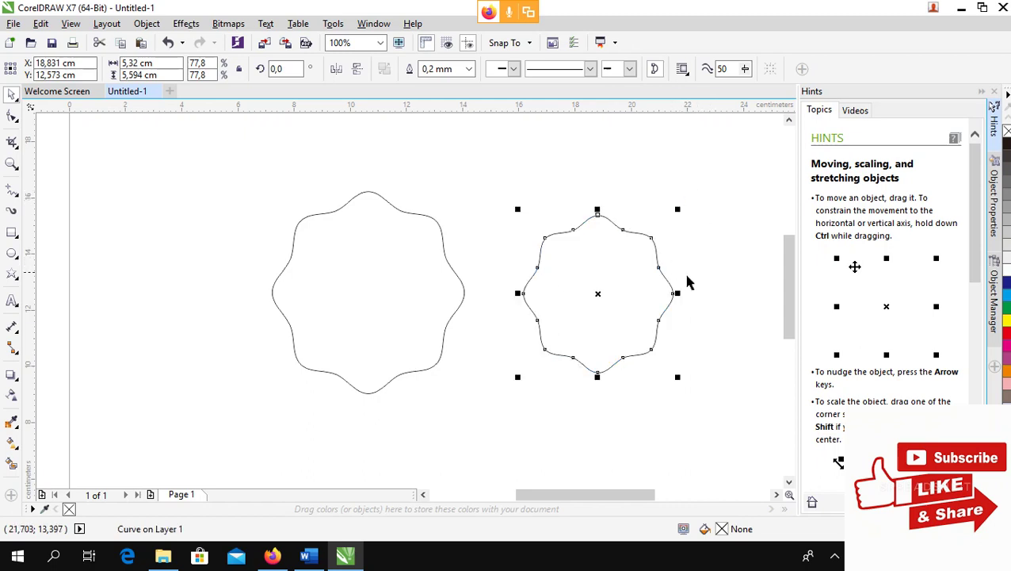
mouse_move(646, 288)
left_mouse_down()
mouse_move(481, 318)
mouse_move(409, 286)
mouse_move(535, 245)
mouse_move(629, 250)
left_mouse_up()
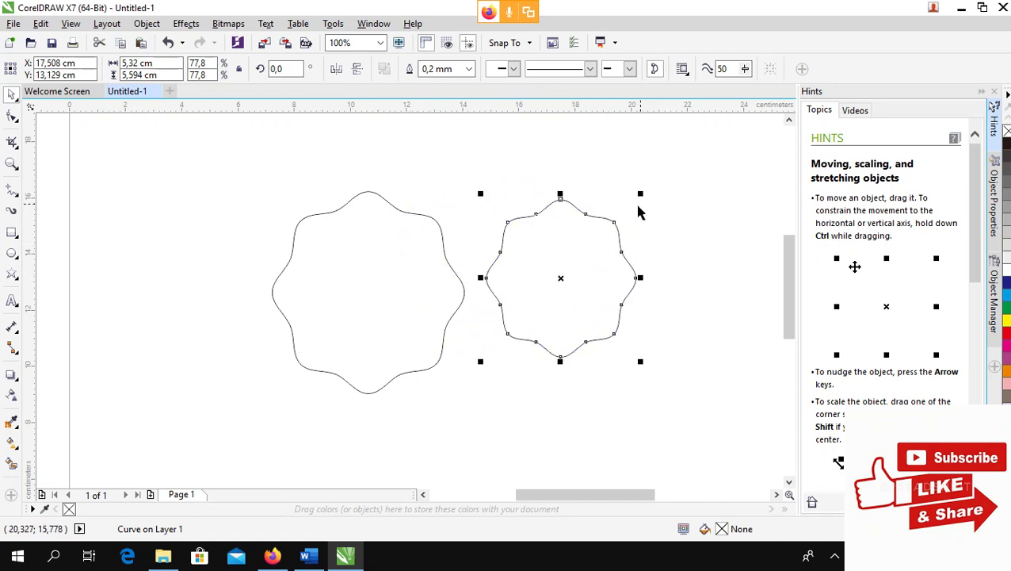
- Enlarge the smaller wavy shape about its centre to about 86.3 % and align the centres of both wavy shapes horizontally and vertically
left_click_drag(642, 194, 652, 190)
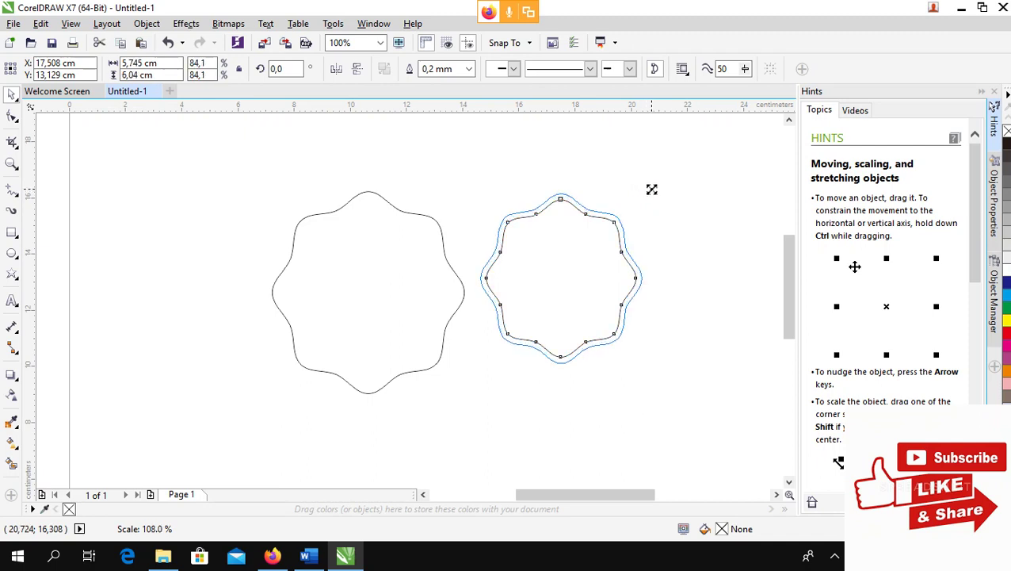
left_click_drag(652, 190, 655, 187)
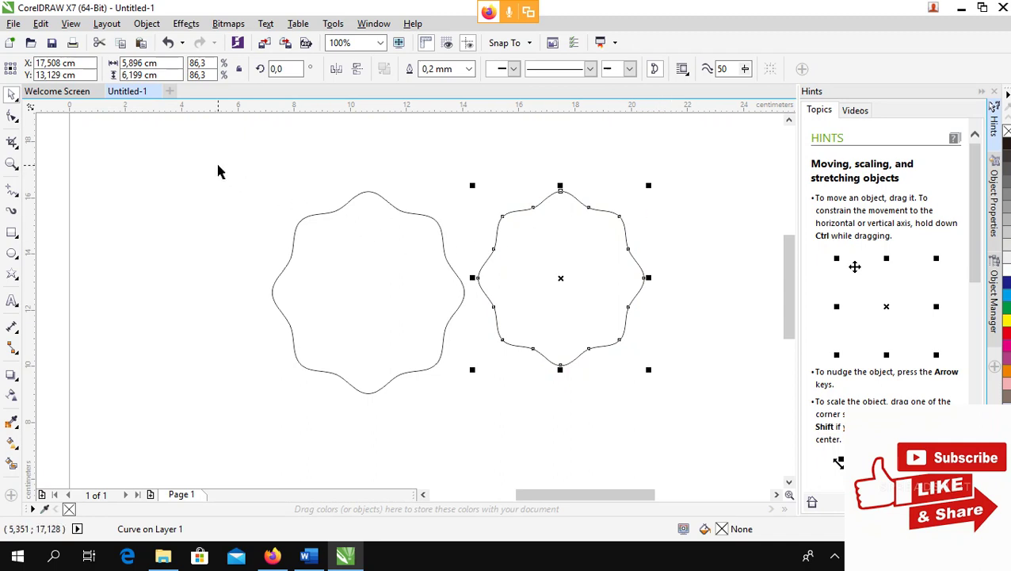
mouse_move(214, 162)
left_mouse_down()
mouse_move(479, 289)
mouse_move(702, 438)
left_mouse_up()
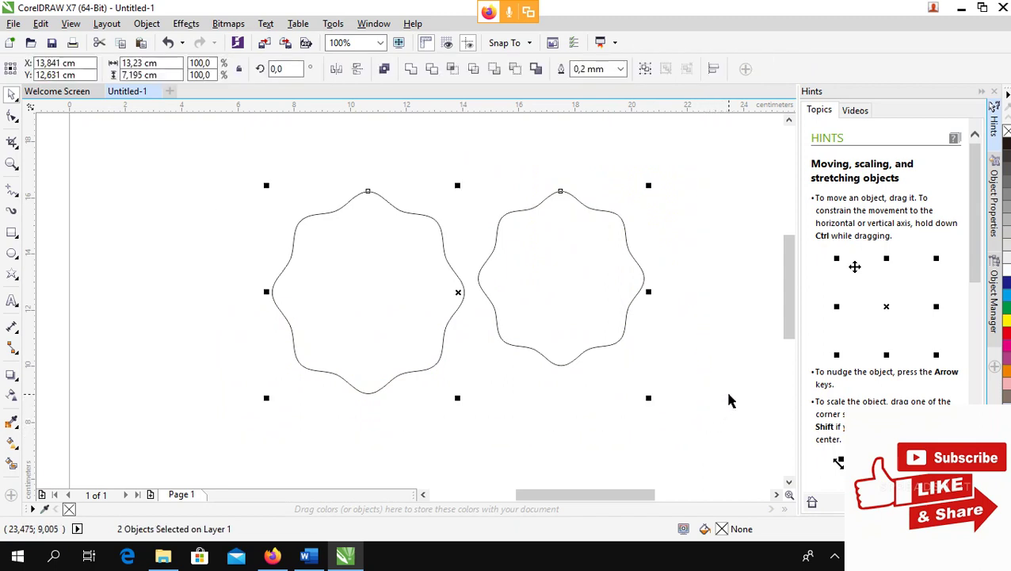
key("c")
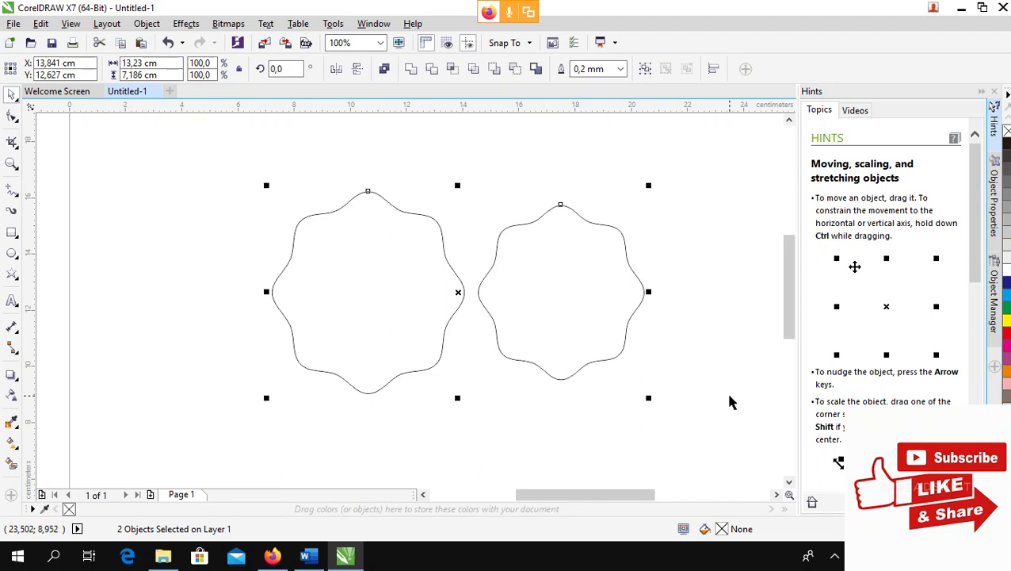
key("e")
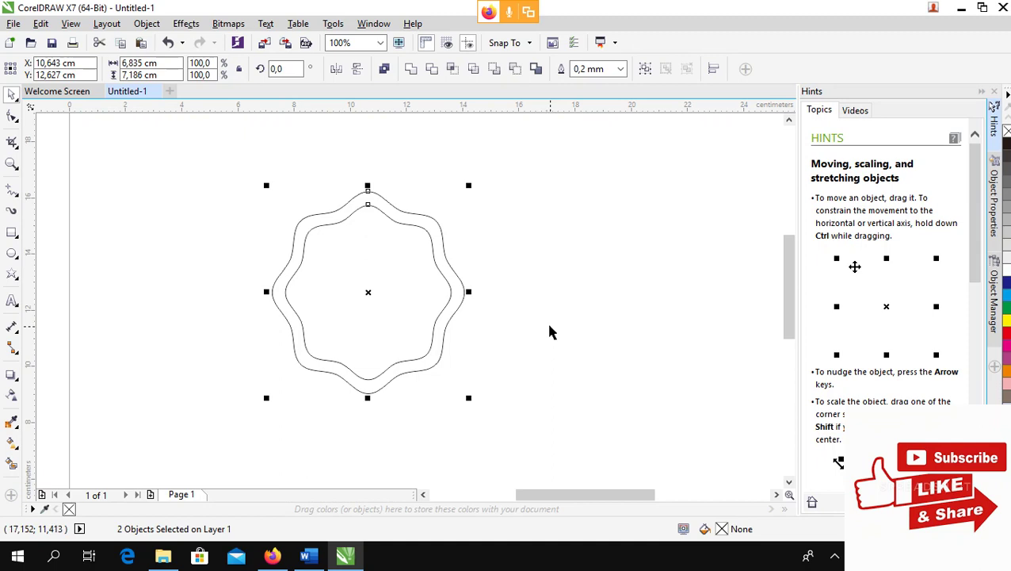
left_click(517, 317)
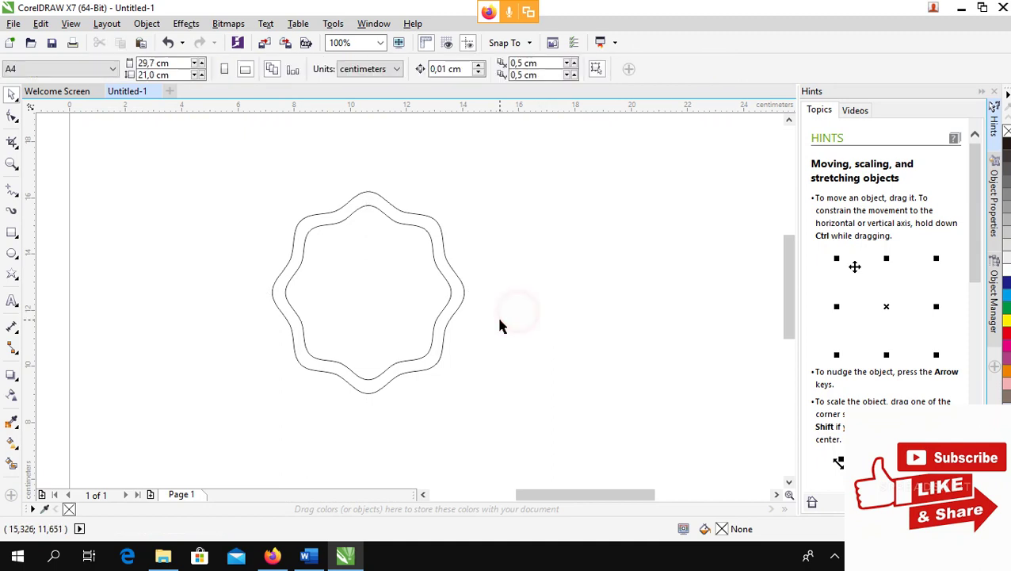
key("h")
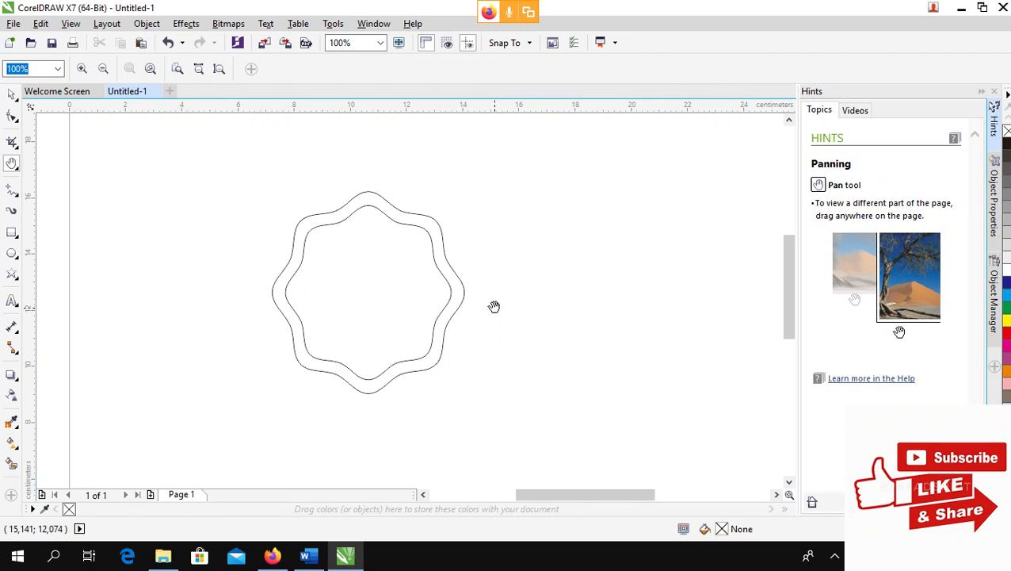
left_click(11, 94)
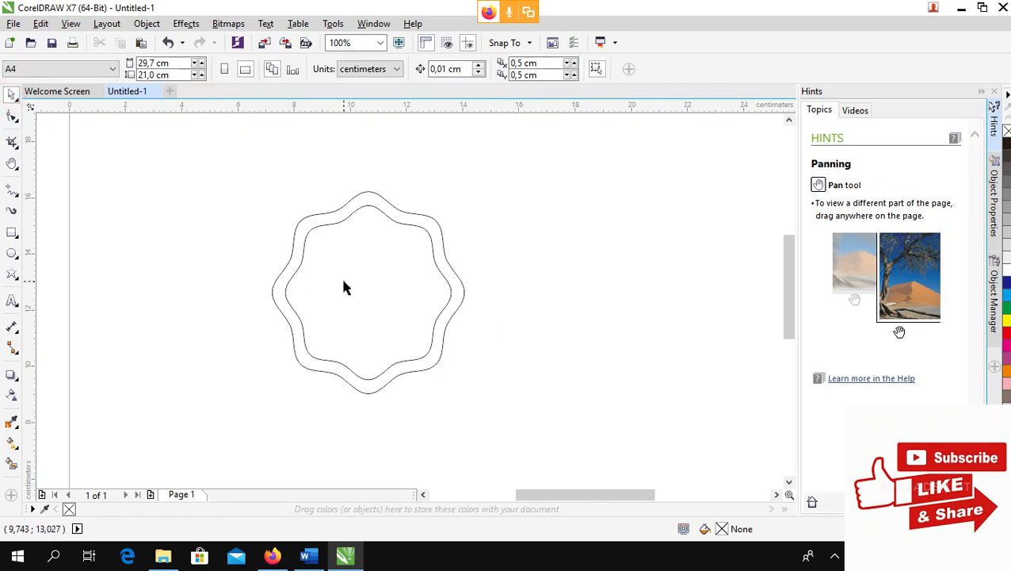
scroll(348, 287, "left", 1)
scroll(353, 287, "up", 1)
scroll(362, 286, "down", 1)
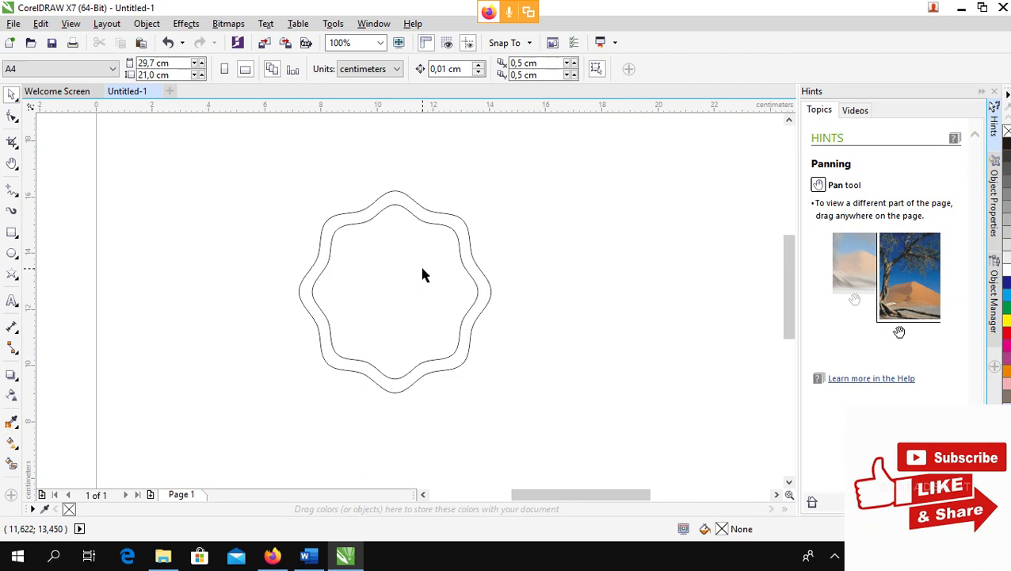
- Set the outline width of the inner wavy shape to 0.75 mm
left_click(484, 236)
left_click(447, 272)
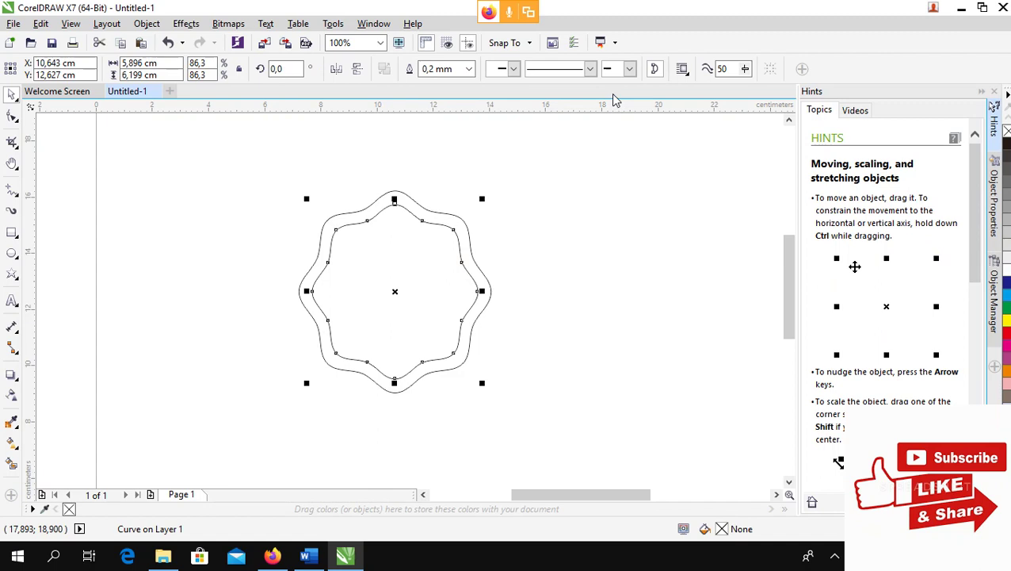
left_click(468, 69)
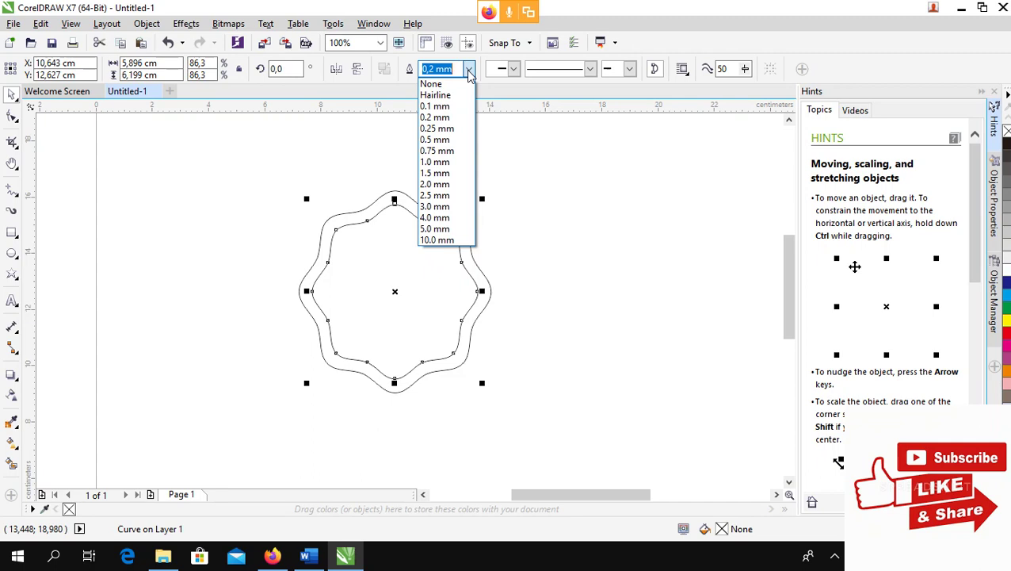
left_click(447, 129)
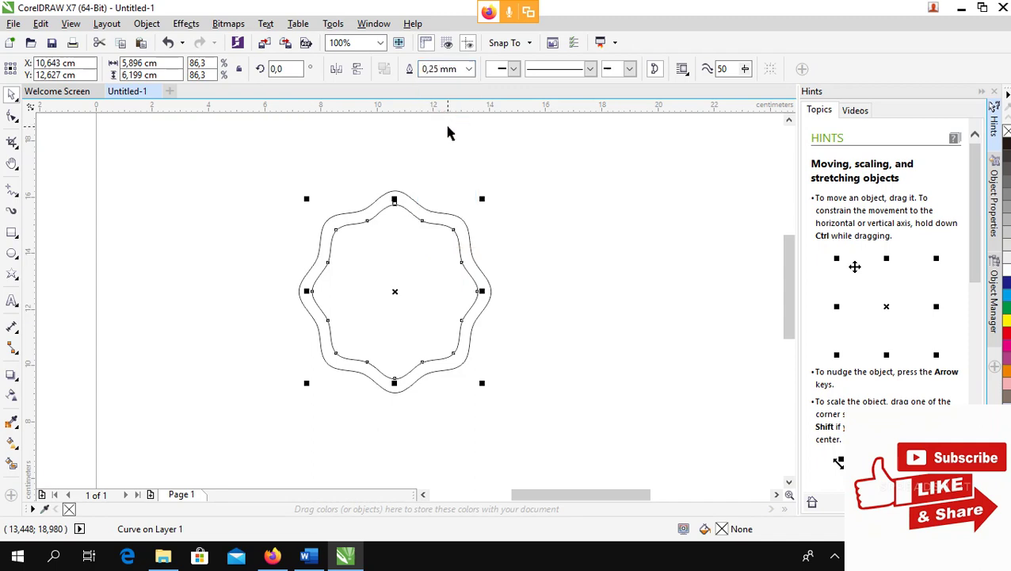
left_click(468, 69)
left_click(434, 162)
left_click(469, 73)
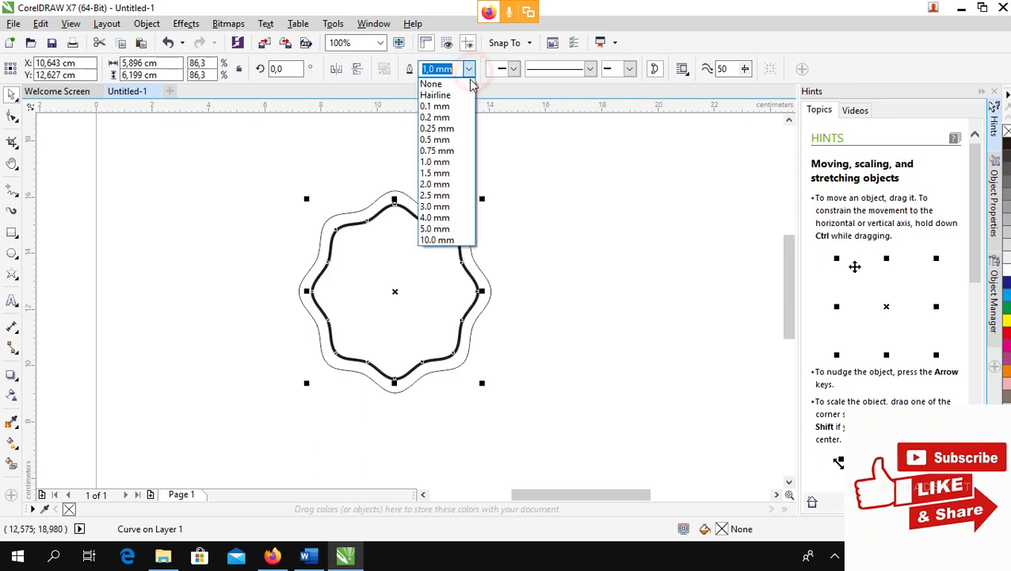
left_click(437, 151)
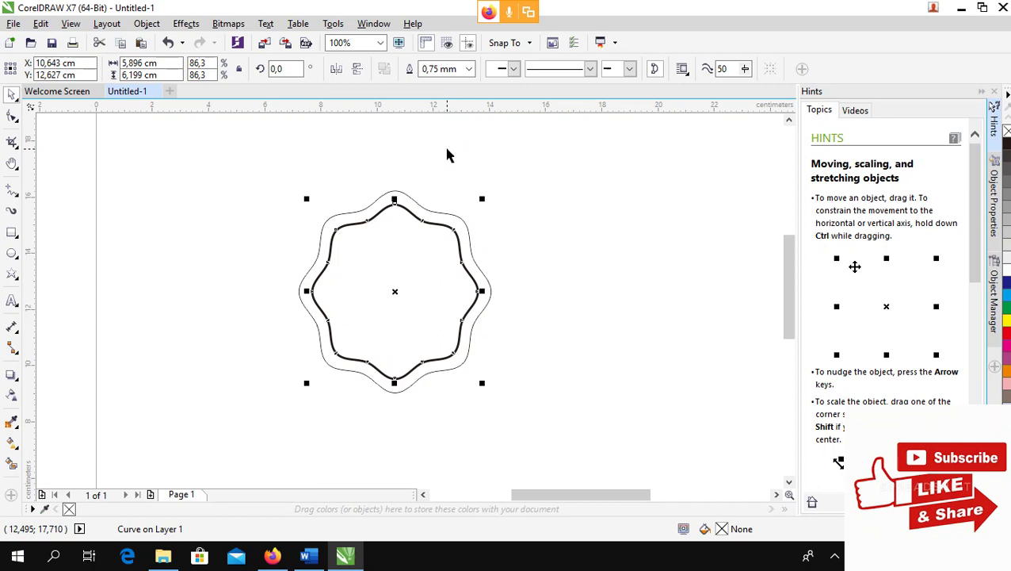
left_click(470, 70)
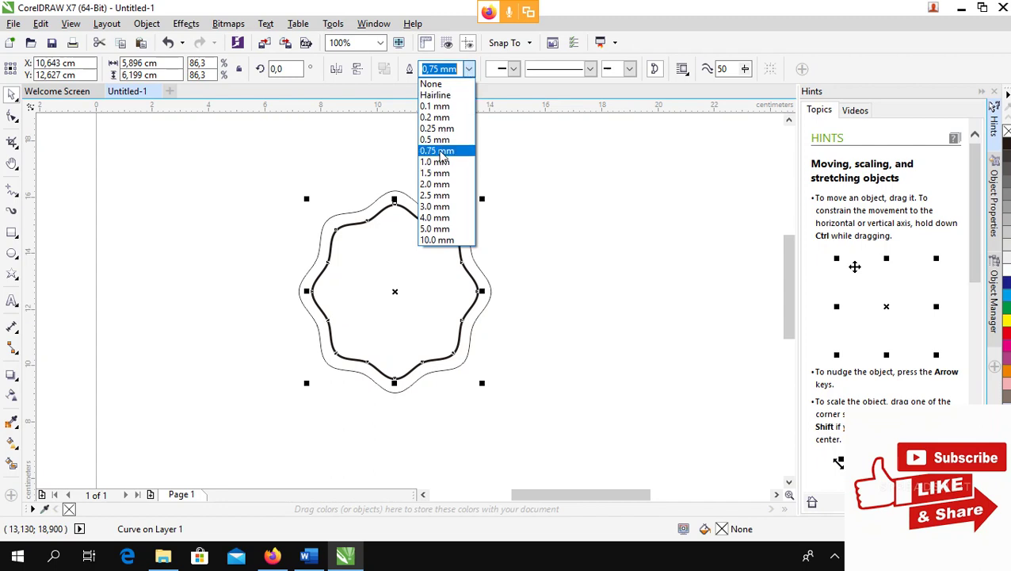
left_click(537, 172)
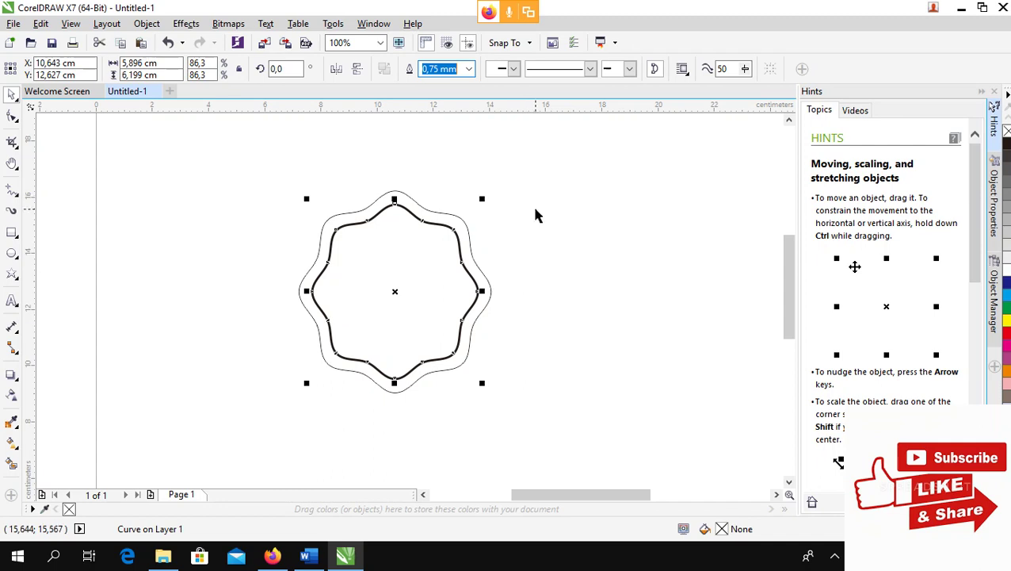
left_click(527, 192)
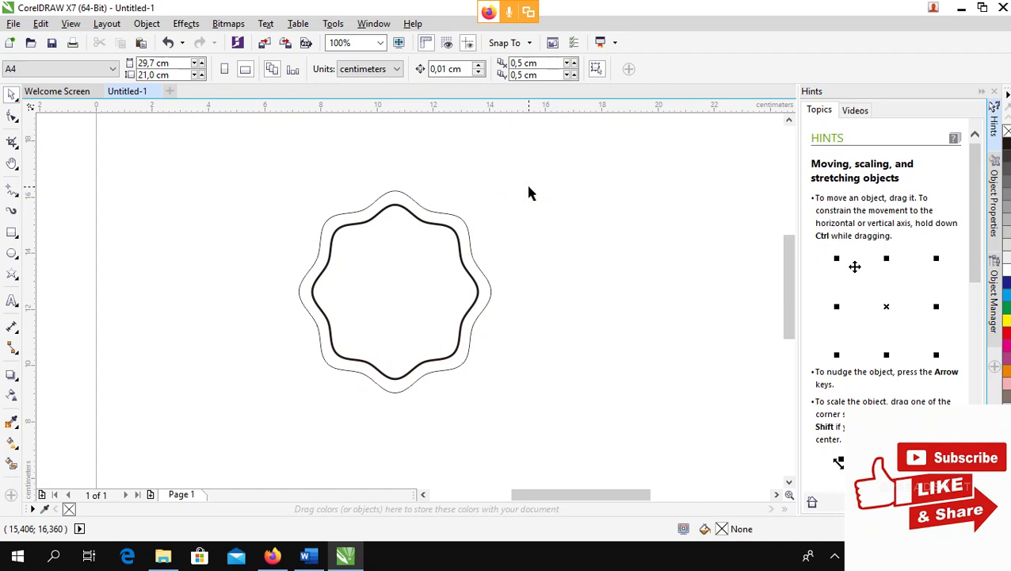
- Draw a five-pointed star about 4.13 cm wide and 3.52 cm high to the right of the wavy badge
left_click(380, 43)
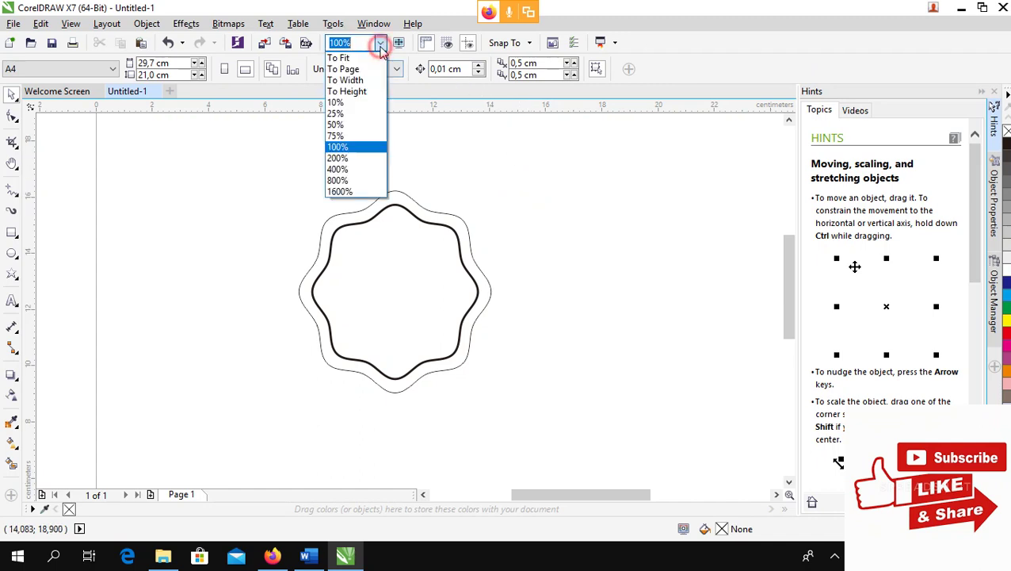
left_click(347, 158)
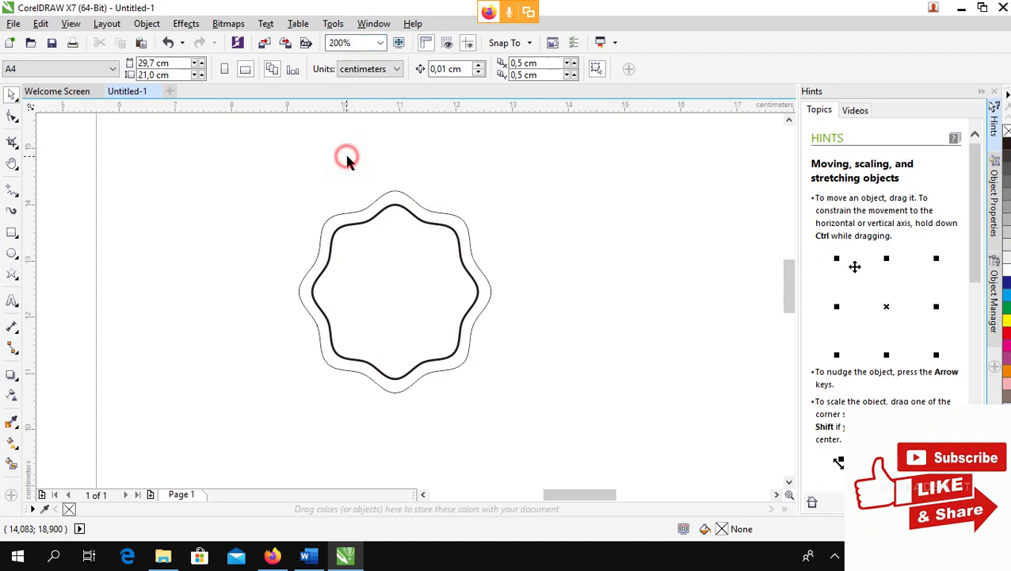
left_click_drag(790, 293, 788, 275)
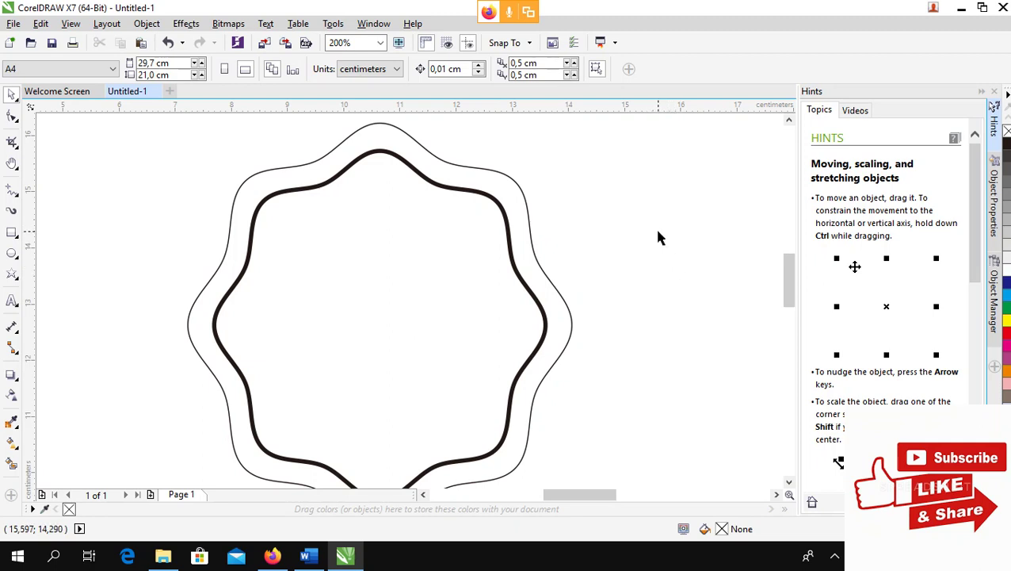
left_click(12, 274)
mouse_move(612, 188)
left_mouse_down()
mouse_move(700, 359)
mouse_move(768, 400)
mouse_move(756, 409)
left_mouse_up()
left_click_drag(615, 492, 623, 498)
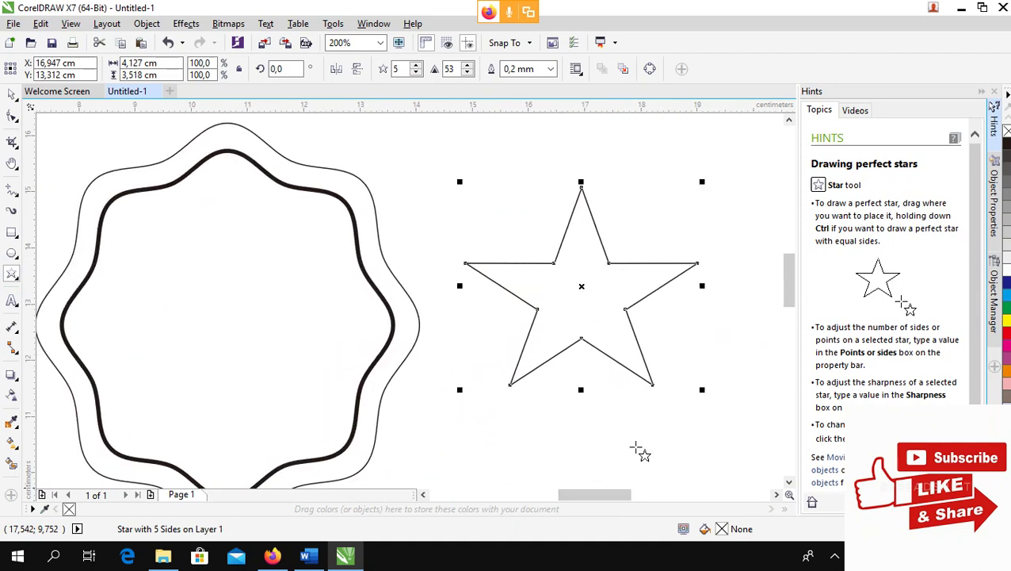
left_click(12, 93)
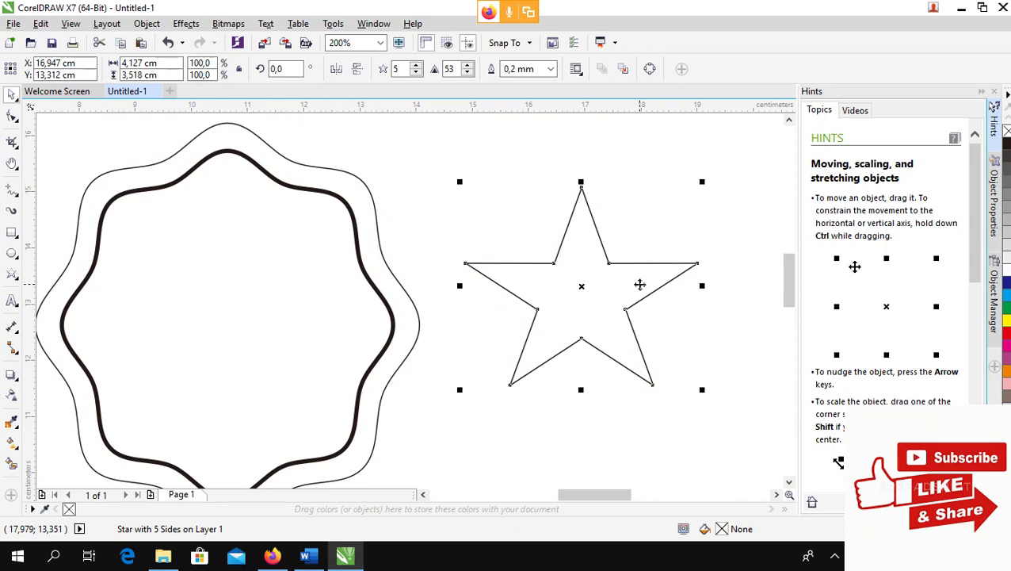
- Give the star 62 points and move it to about X 16.93 cm, Y 13.2 cm
double_click(404, 70)
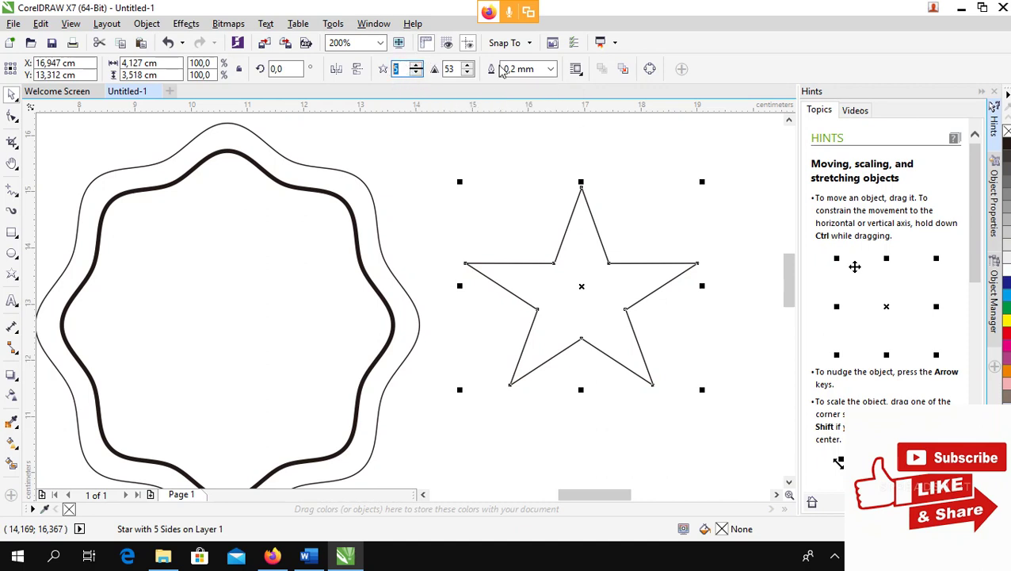
type("62")
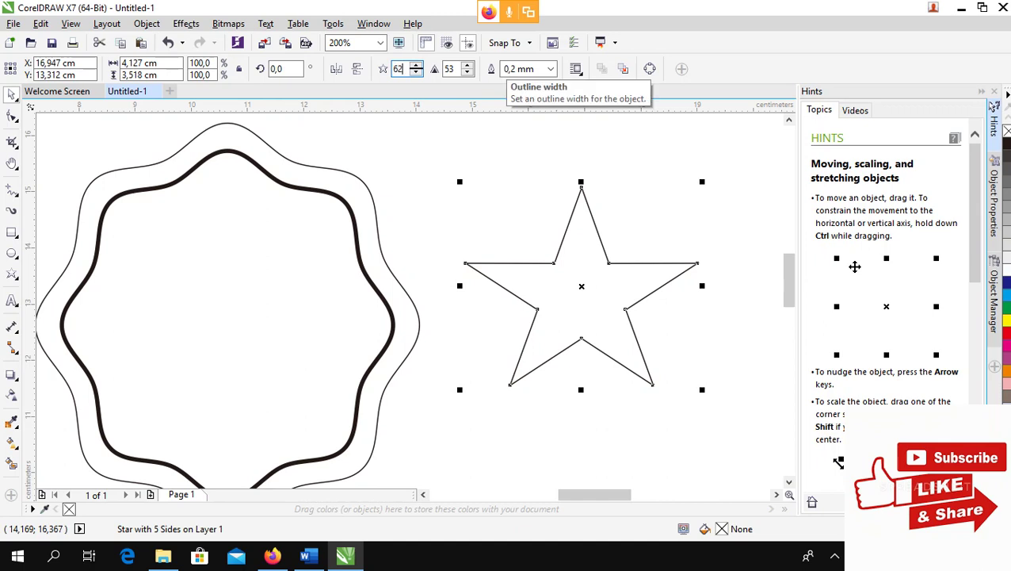
key("Return")
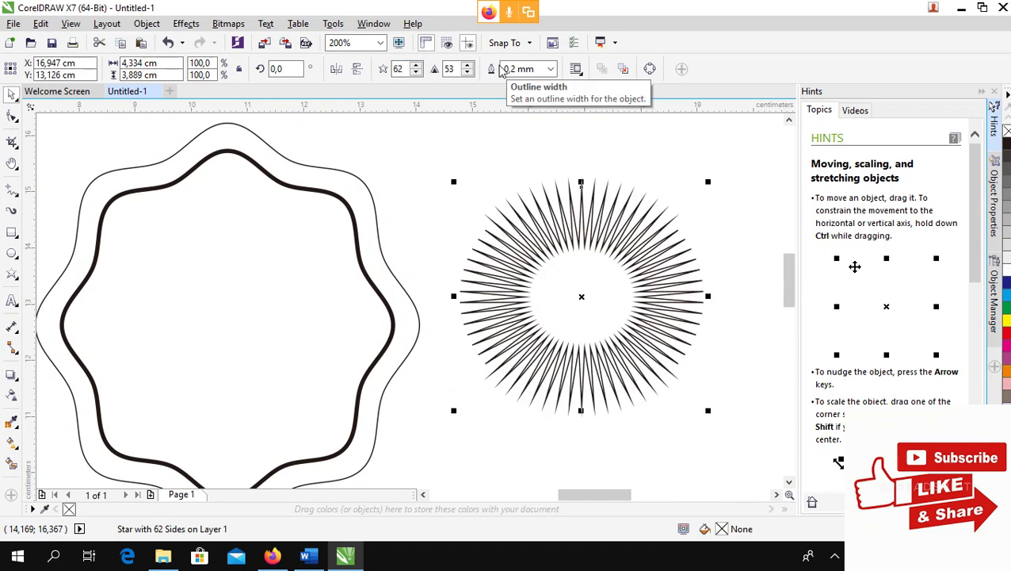
left_click(684, 196)
left_click_drag(641, 269, 673, 233)
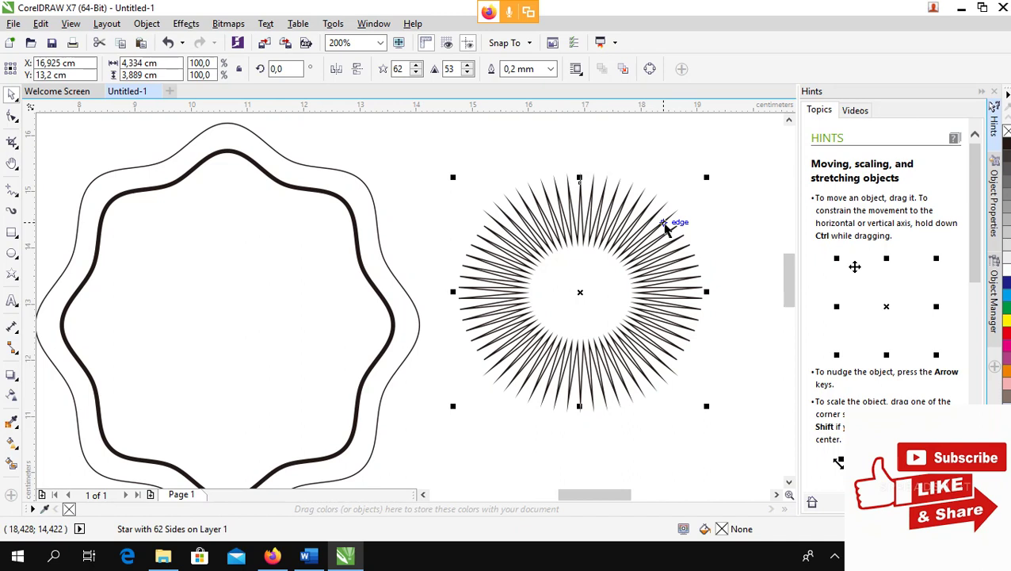
- Set the sharpness of the 62-point star to 8
double_click(456, 69)
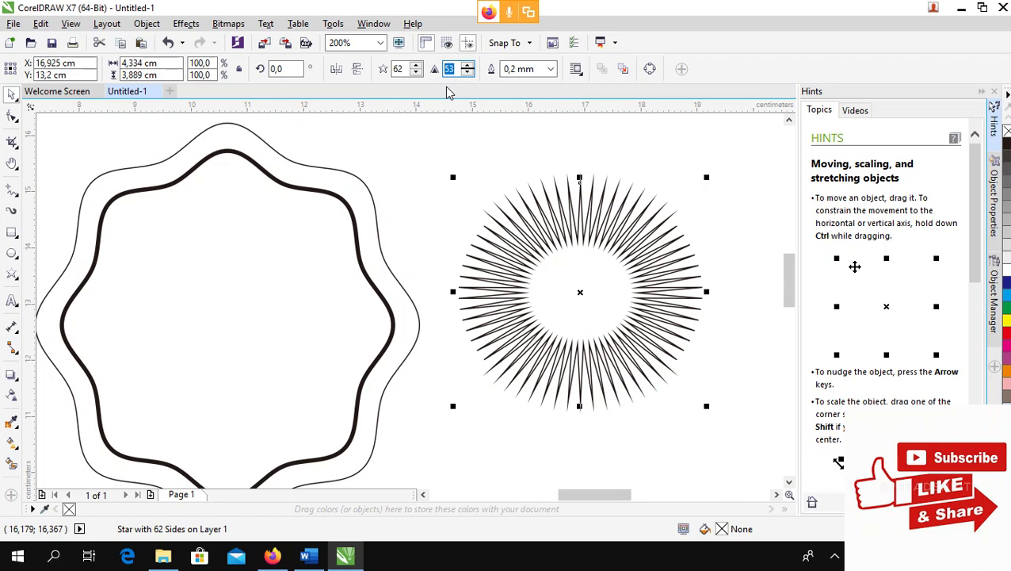
type("8")
key("Return")
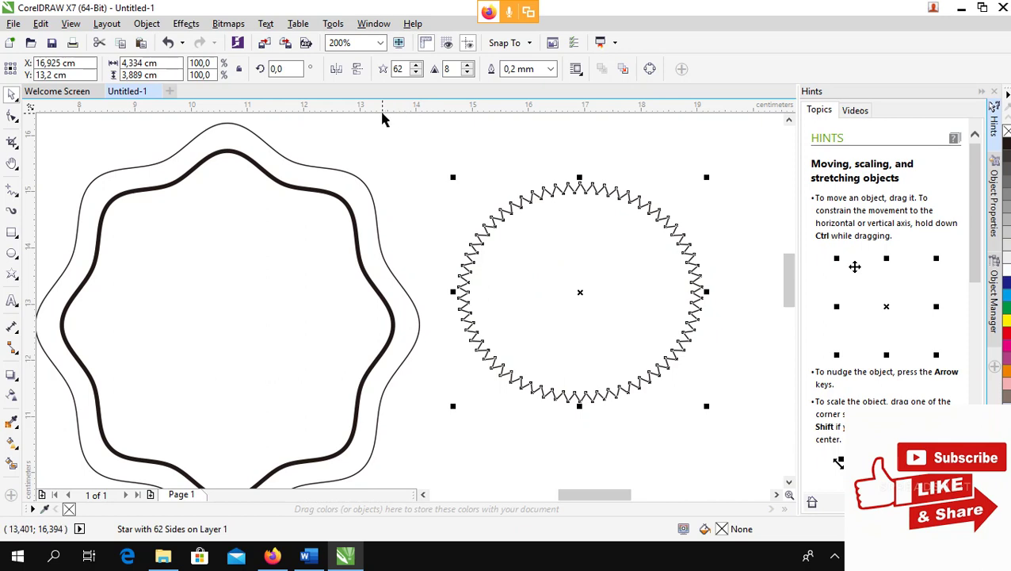
left_click(592, 151)
left_click(630, 205)
- Resize the serrated star to 4.5 cm wide and 4.5 cm high
left_click(171, 62)
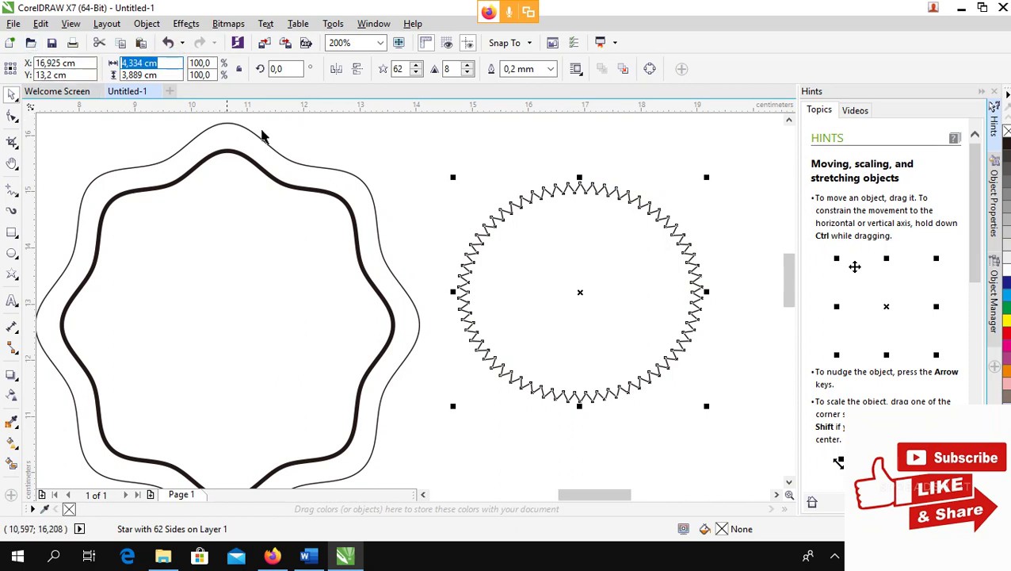
left_click(407, 145)
left_click(591, 199)
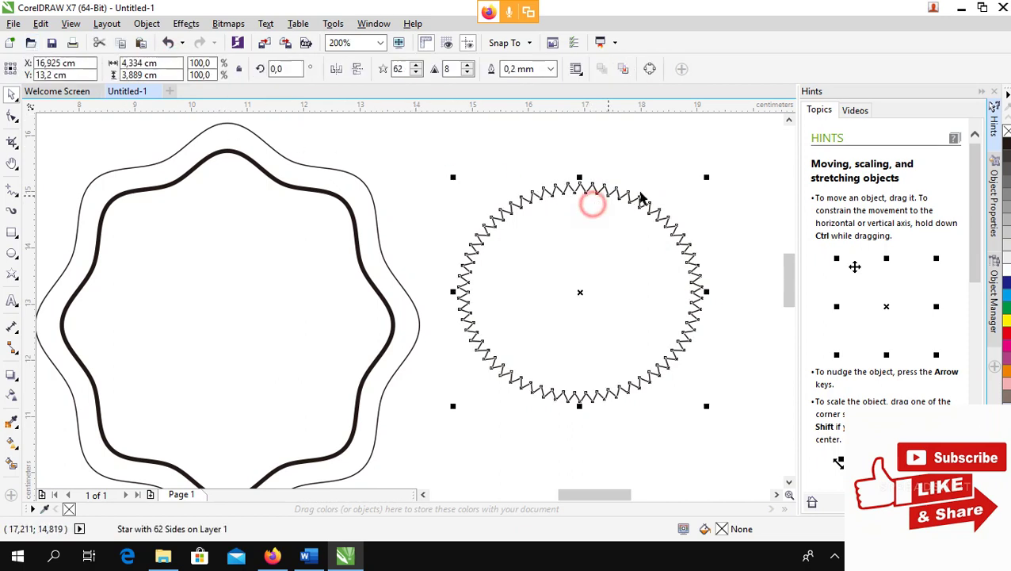
left_click(158, 63)
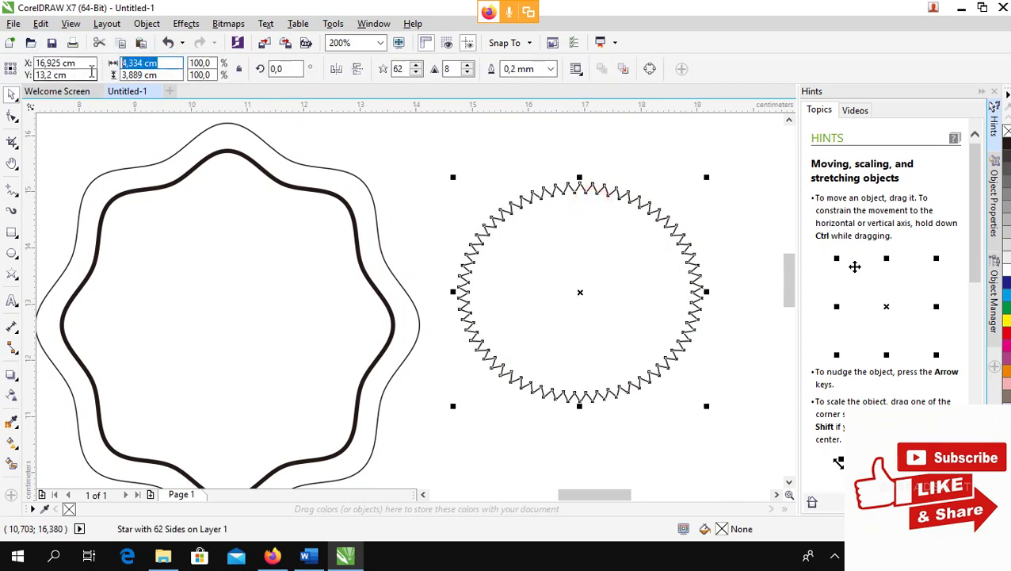
type("4")
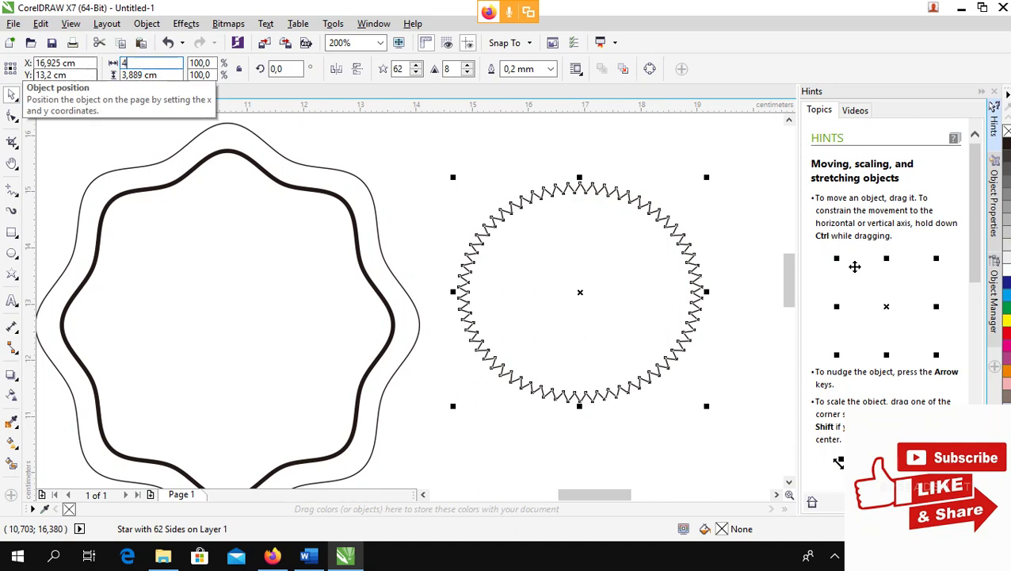
type(",5")
key("Return")
key("Tab")
type("4")
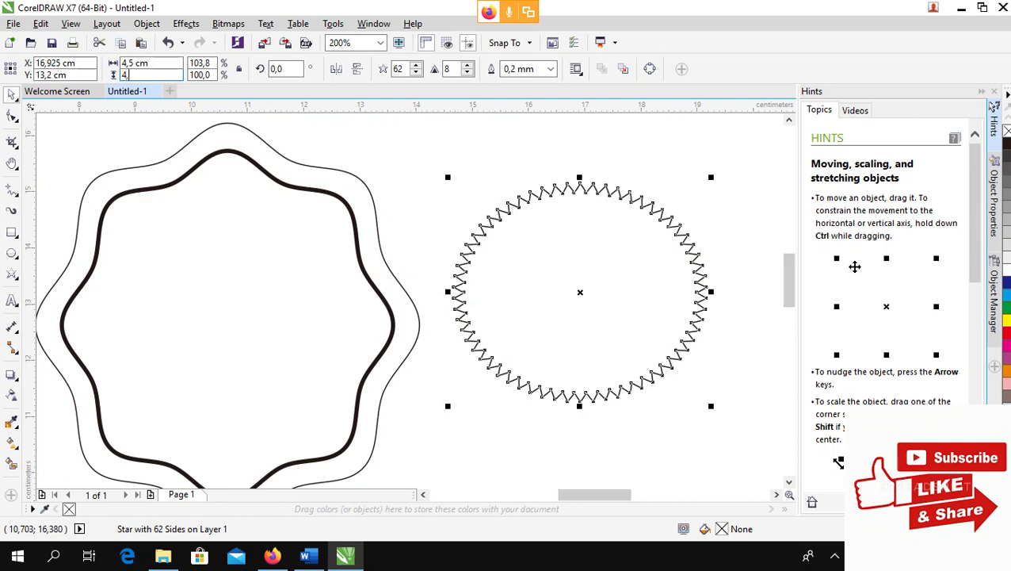
type(",5")
key("Return")
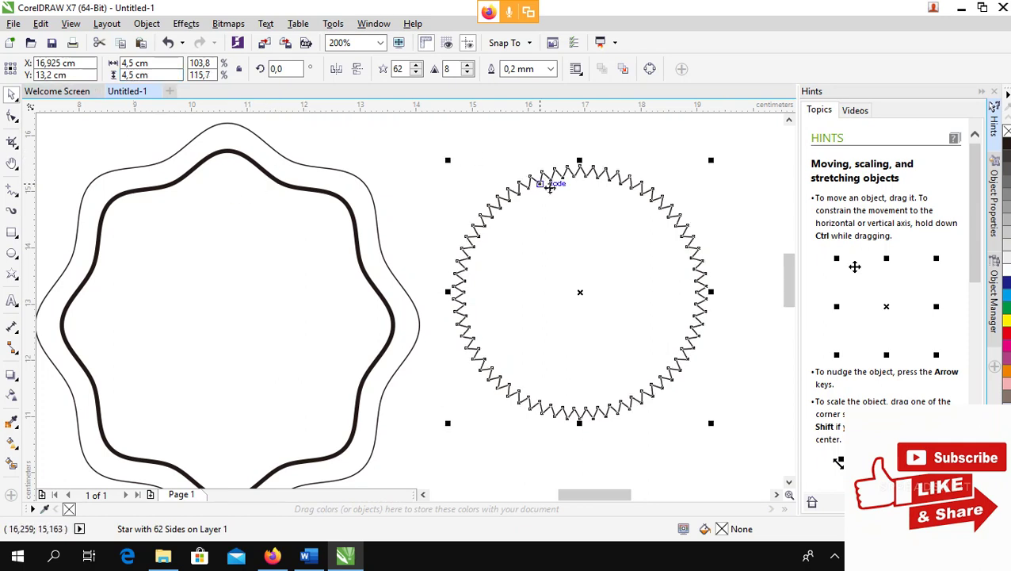
- Centre the serrated 62-point star horizontally and vertically inside the two wavy outlines
scroll(551, 188, "down", 1)
left_click_drag(237, 133, 666, 405)
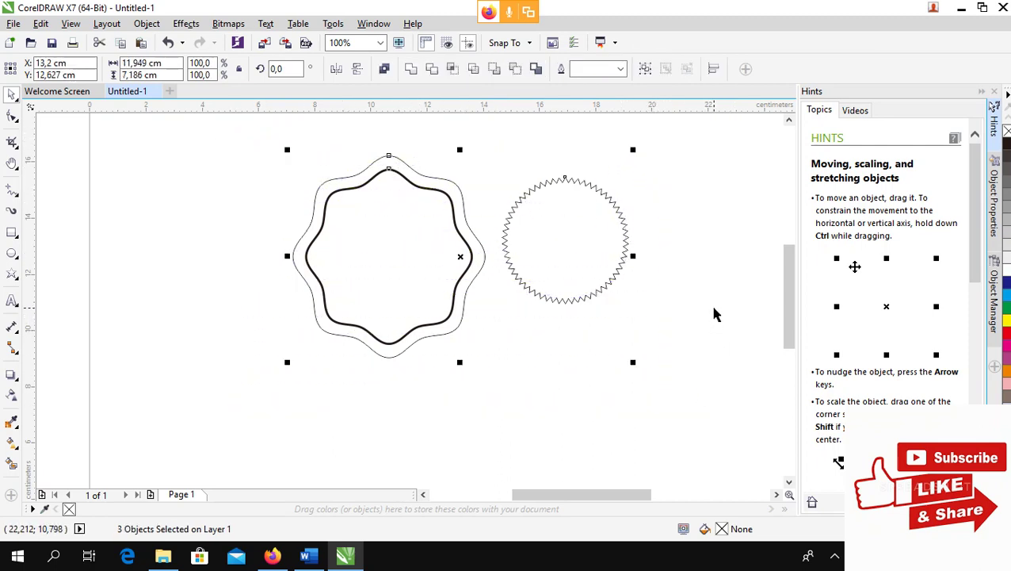
key("c")
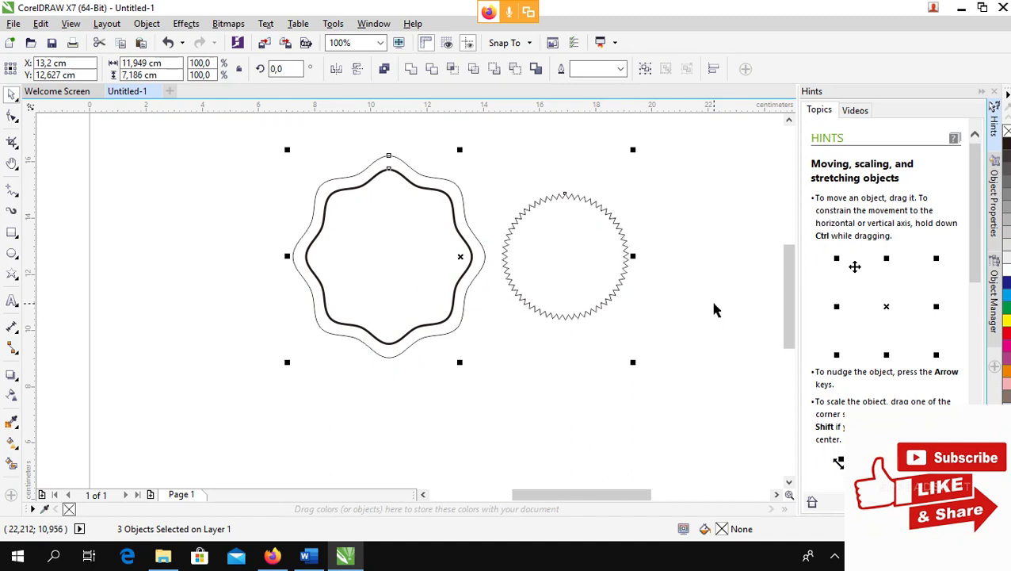
key("e")
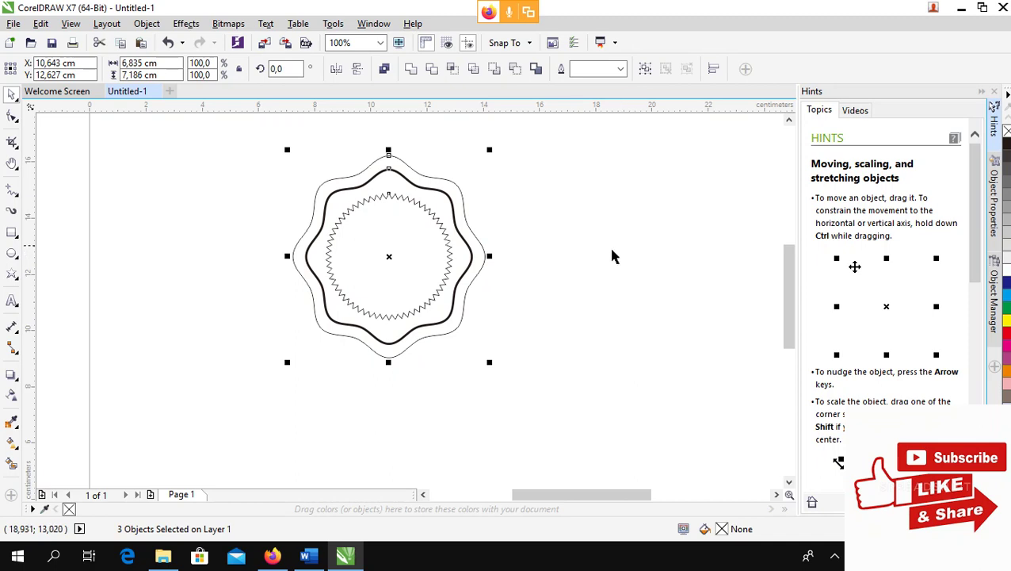
left_click(544, 195)
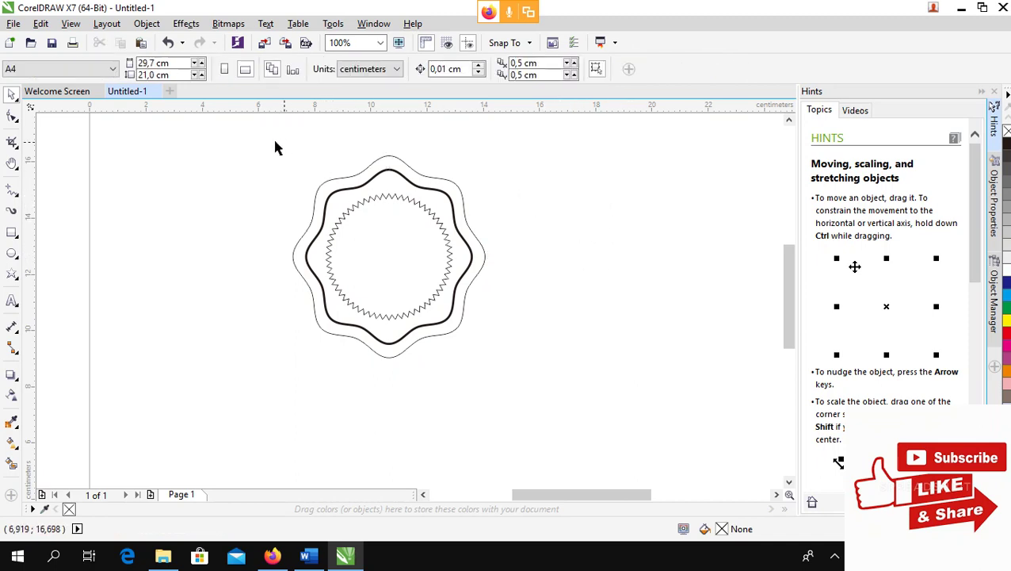
- Set the zoom level to 150% and bring the whole badge into view
left_click(369, 43)
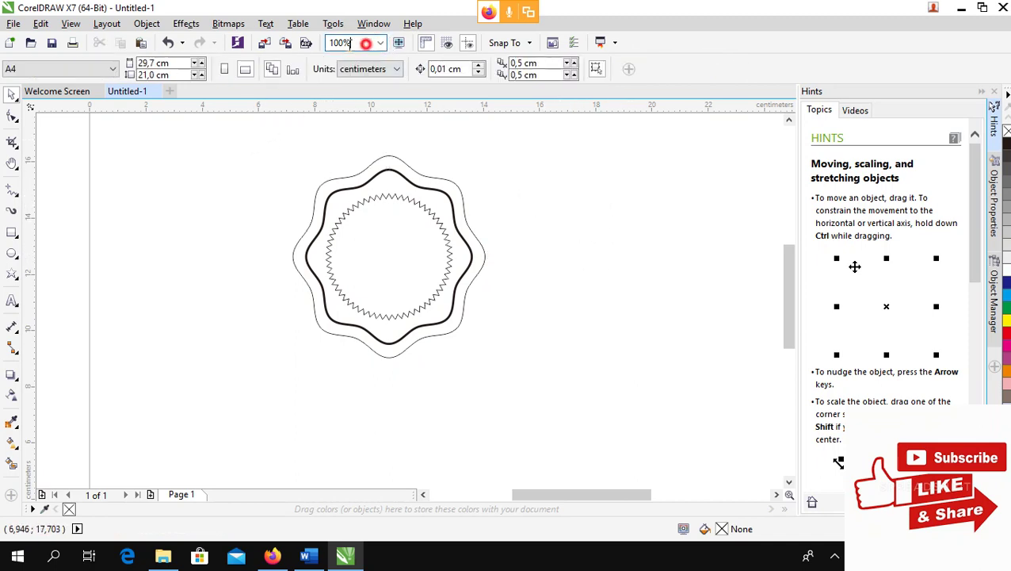
type("1")
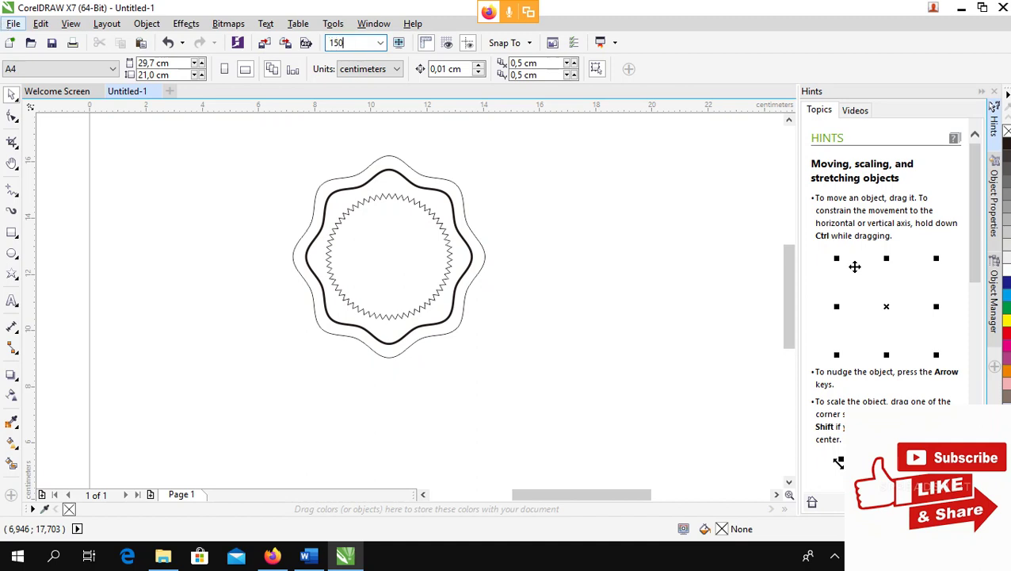
type("50")
key("Return")
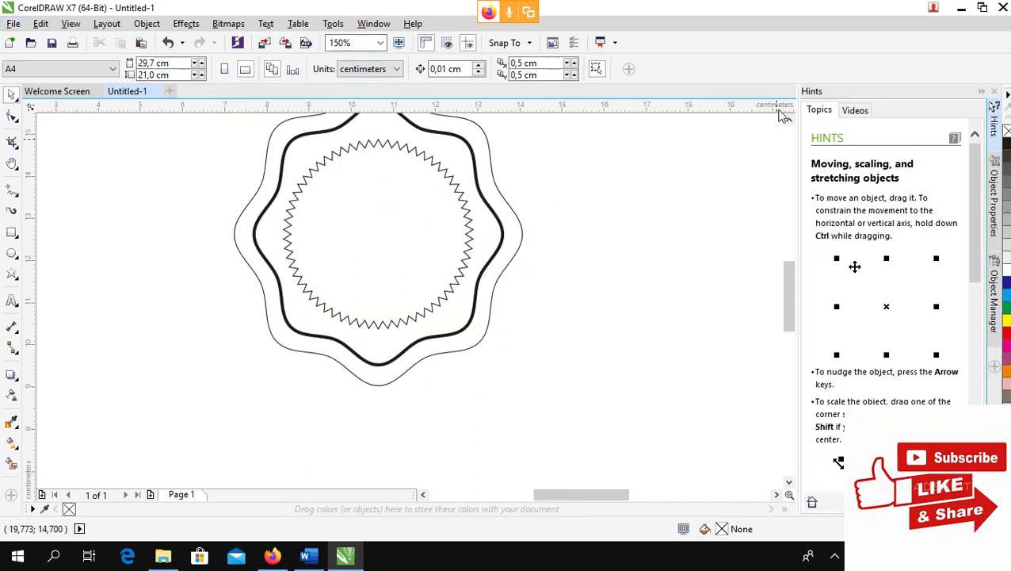
left_click(788, 120)
left_click(789, 119)
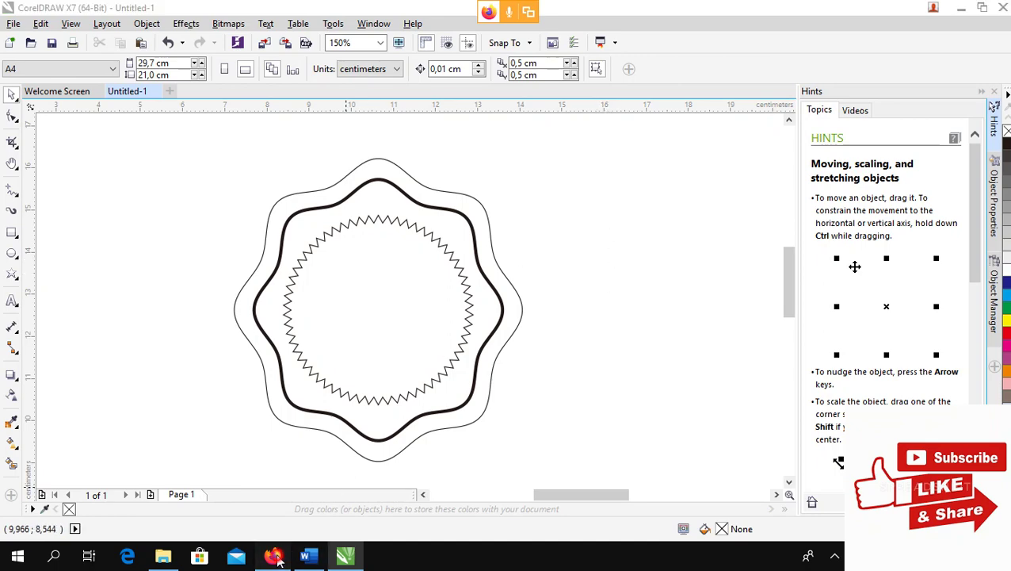
- Switch to Firefox and check the Google Meet participant list and the DESIGN GRAFIS BAS 48 group chat in WhatsApp Web
key("alt+Tab")
left_click(226, 13)
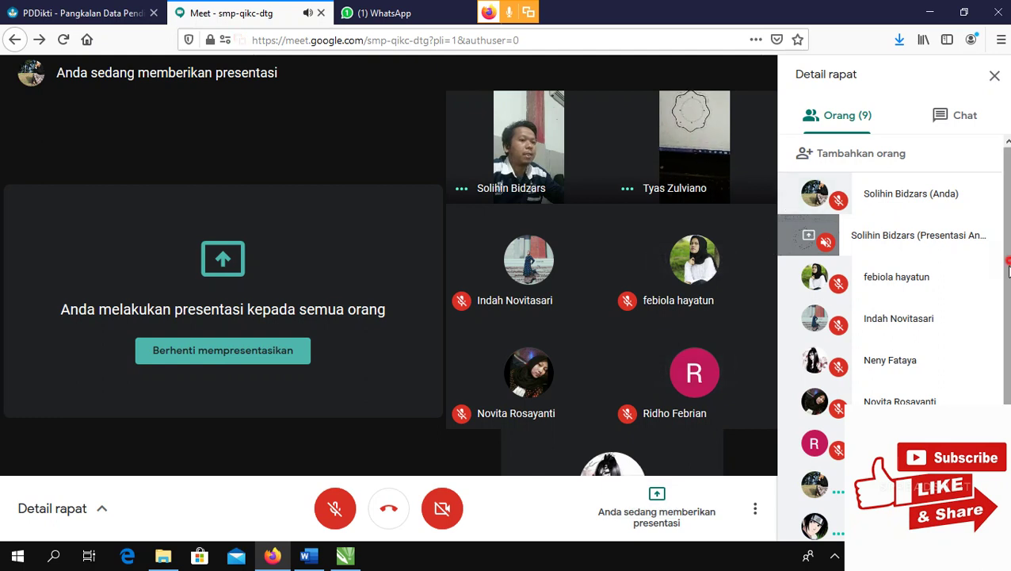
scroll(1006, 327, "down", 1)
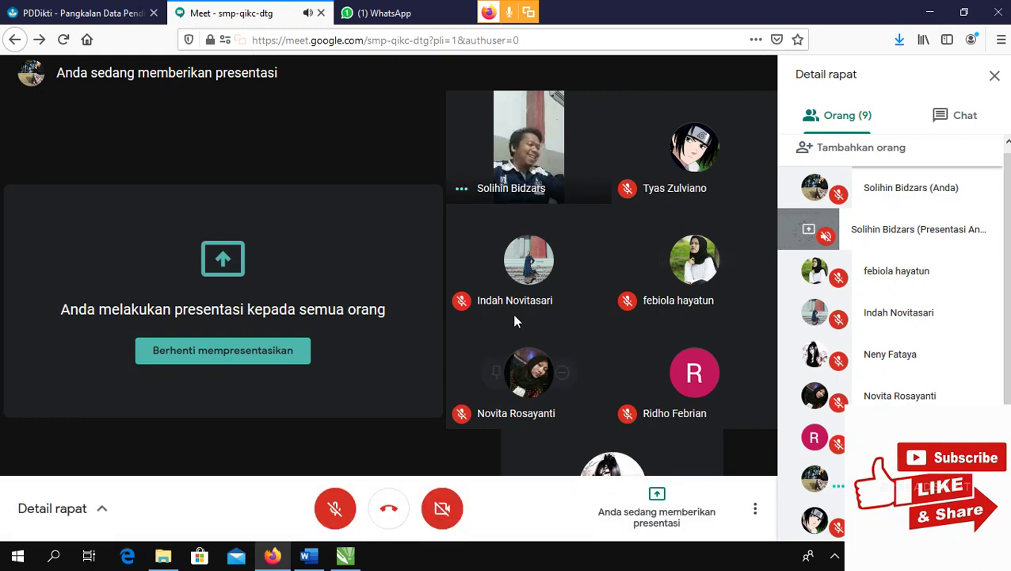
mouse_move(530, 295)
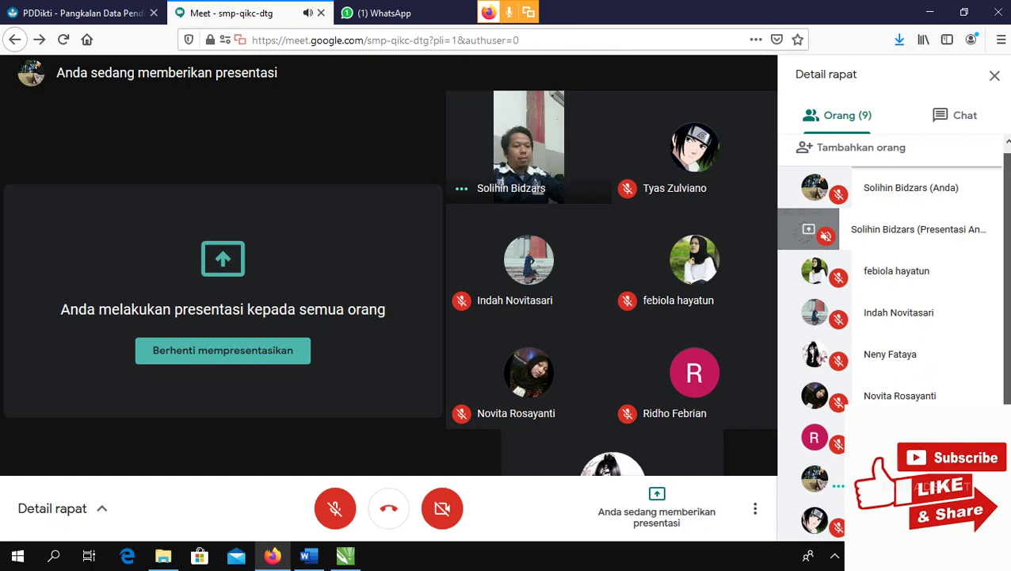
left_click(415, 17)
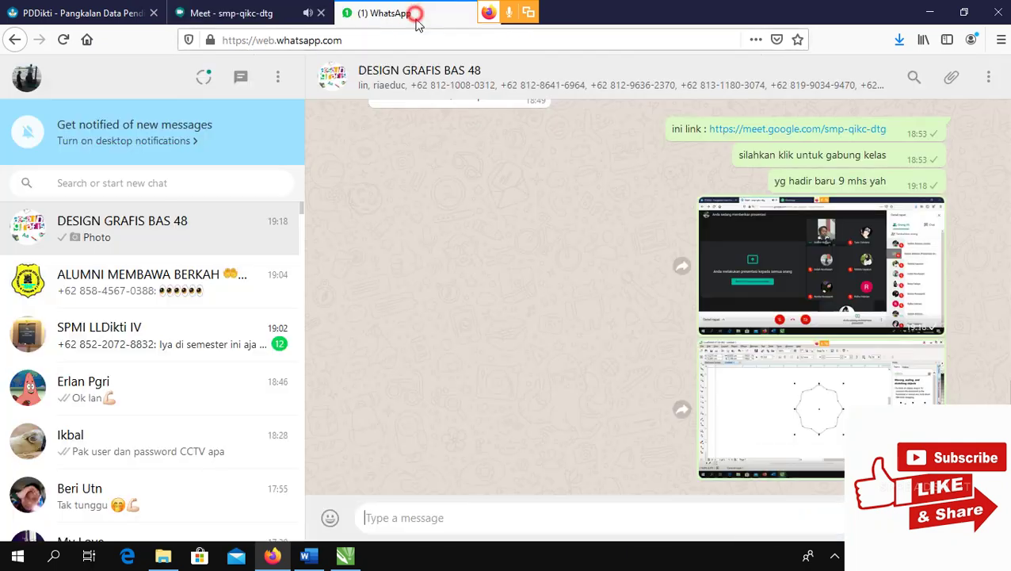
left_click(129, 232)
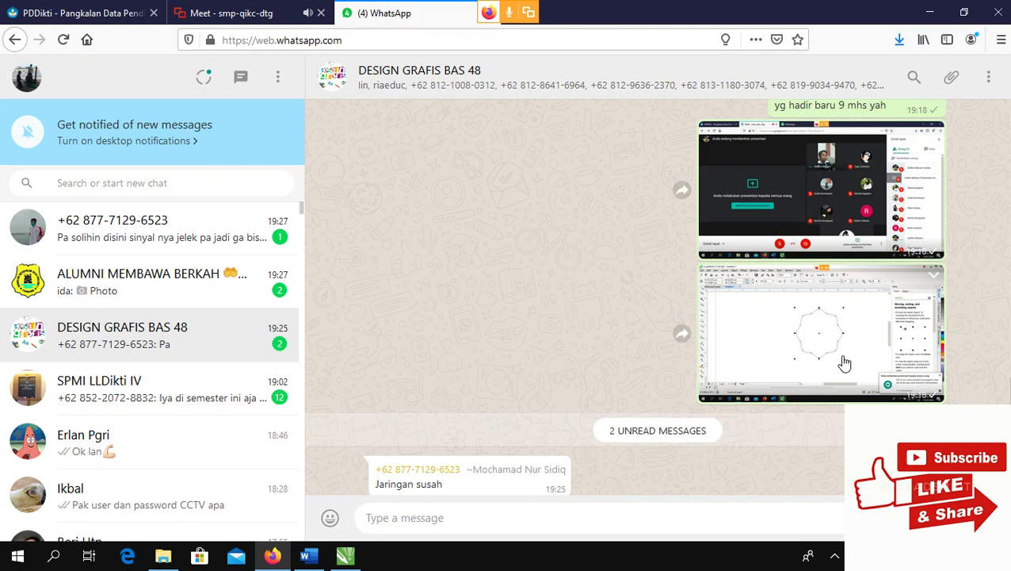
left_click(224, 14)
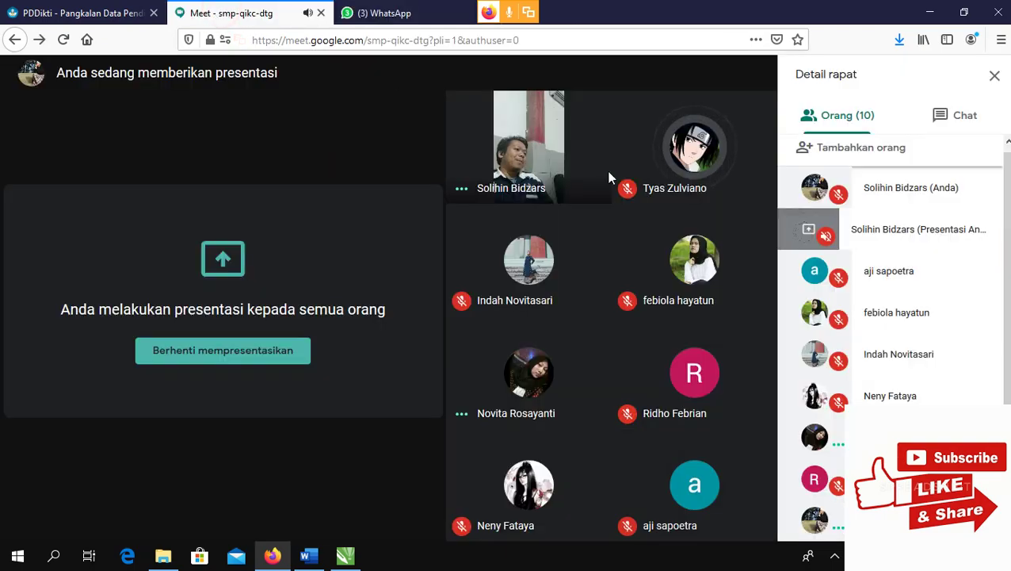
mouse_move(899, 194)
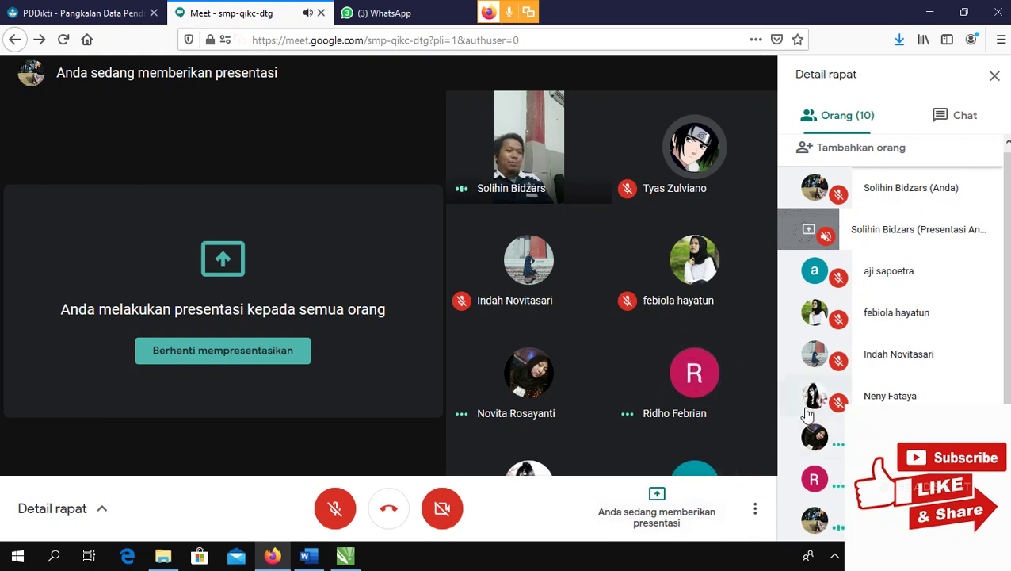
- Stop the current Google Meet presentation and start a new one that shares a window
left_click(221, 352)
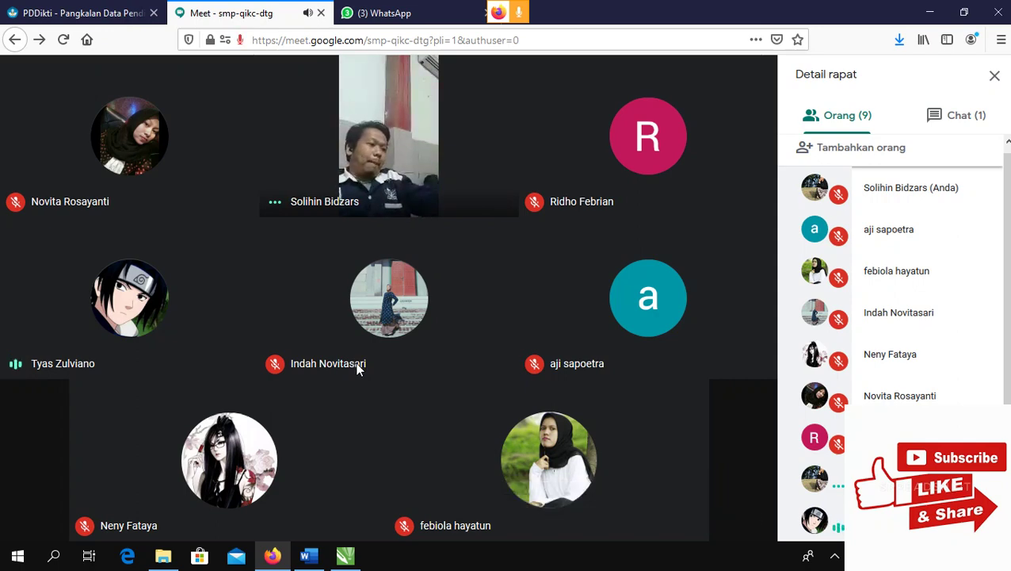
left_click(345, 554)
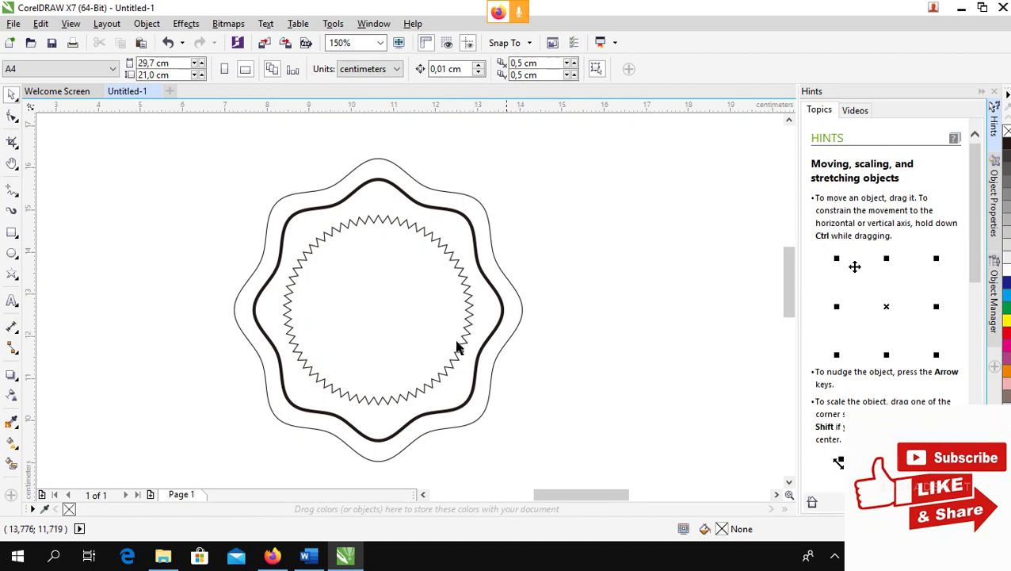
left_click(276, 560)
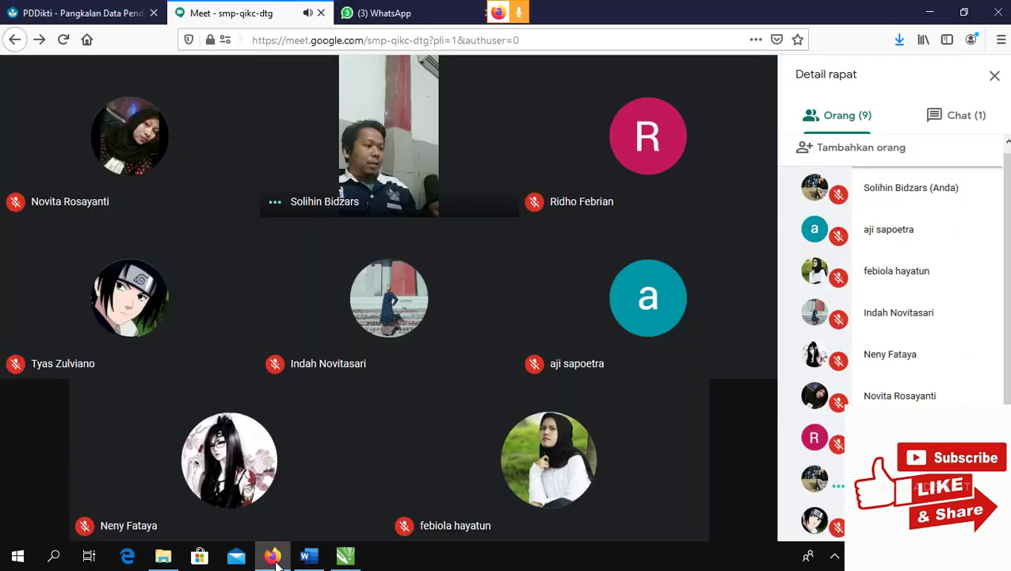
left_click(276, 559)
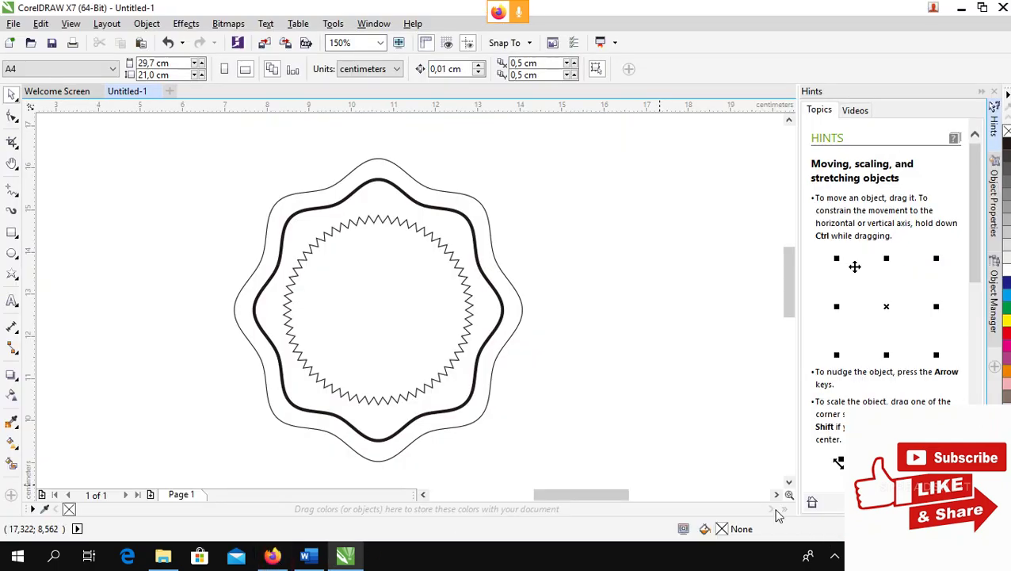
left_click(283, 550)
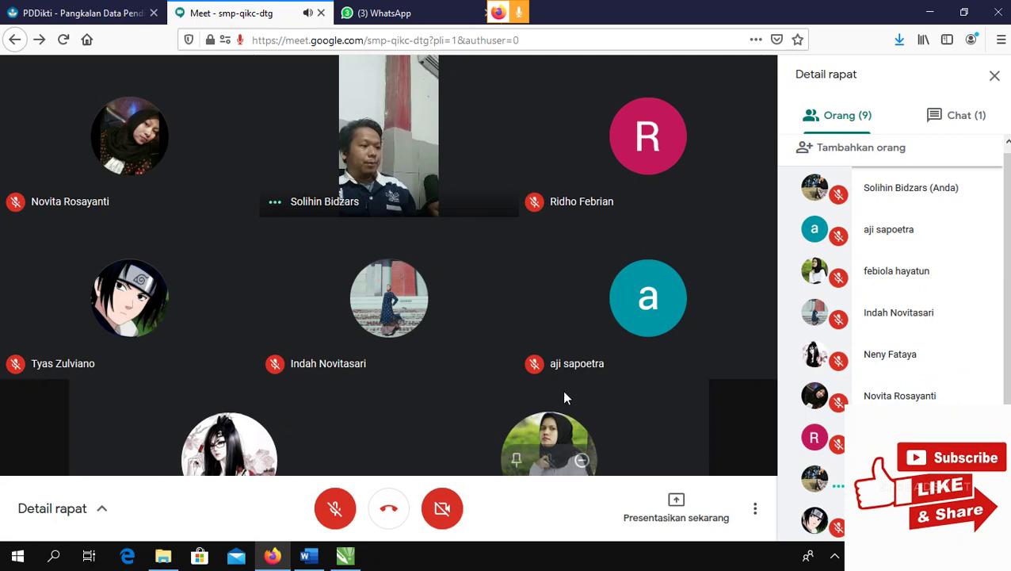
left_click(674, 500)
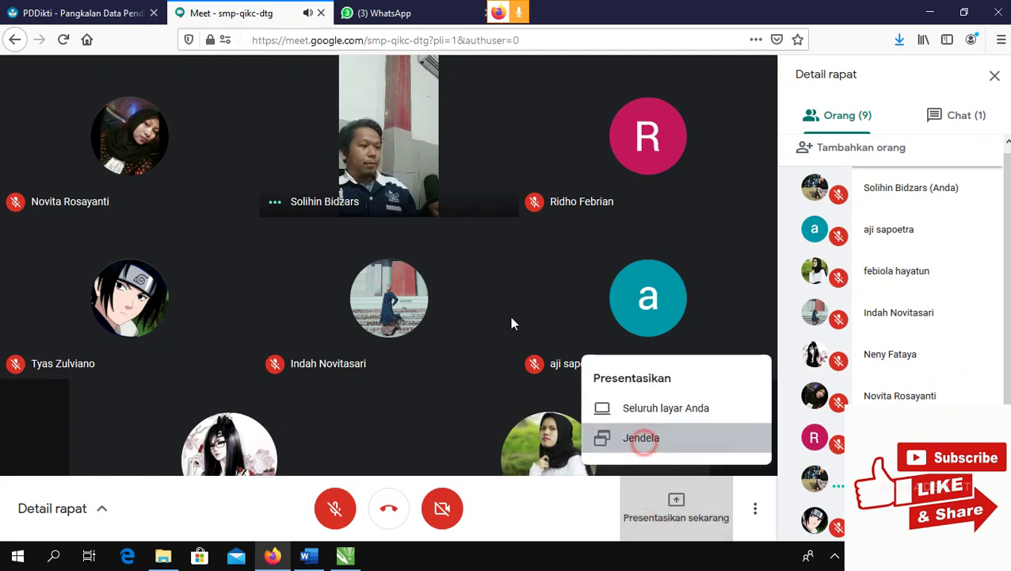
left_click(643, 439)
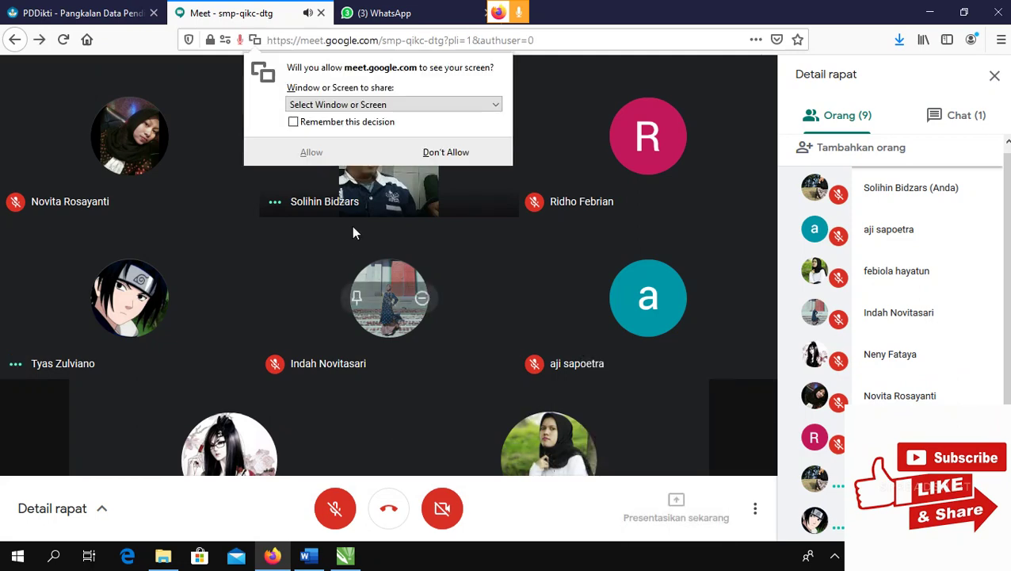
left_click(379, 104)
left_click(341, 169)
left_click(333, 276)
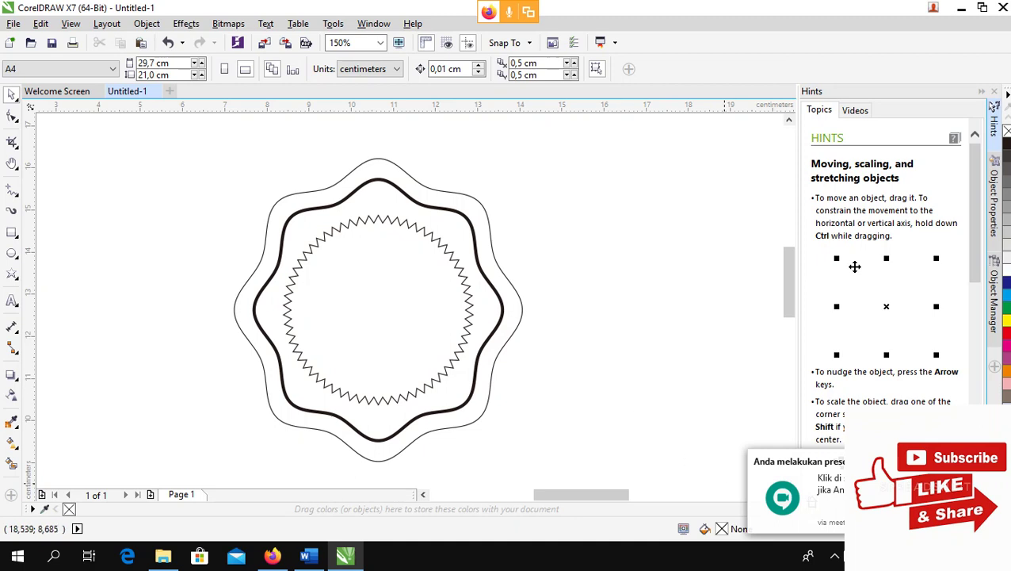
left_click(835, 555)
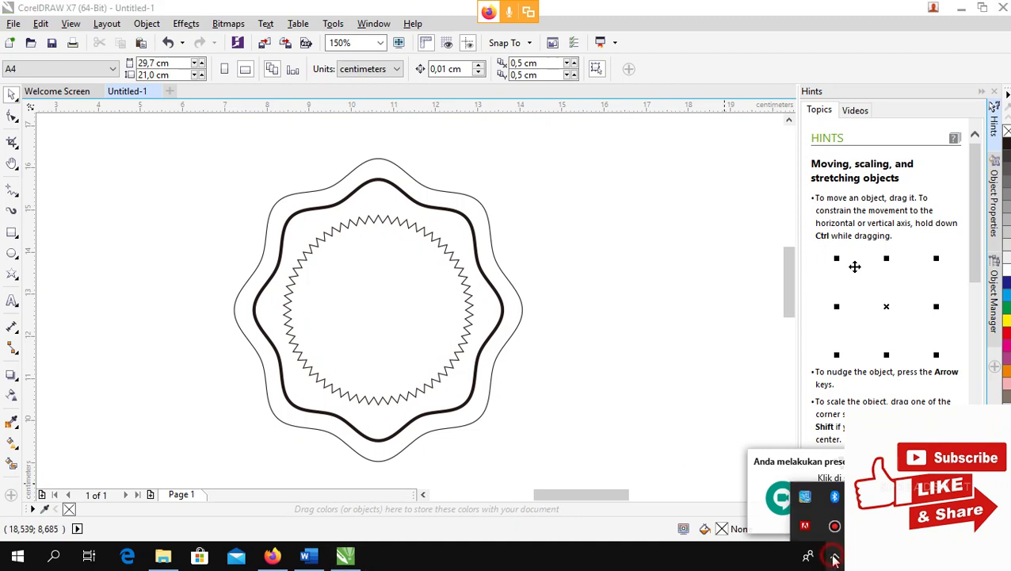
left_click(525, 233)
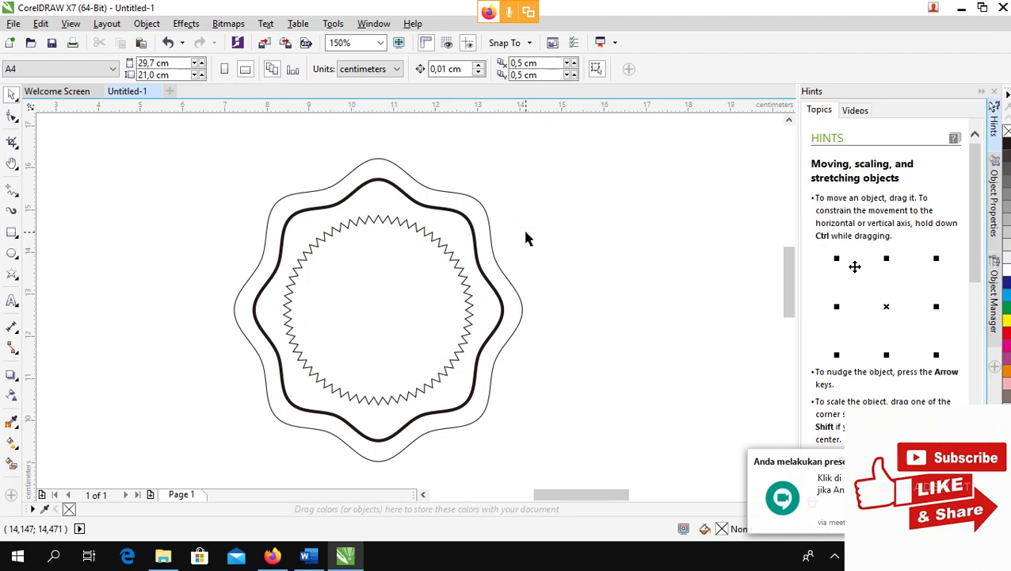
- Draw an ellipse about 3.39 cm wide and 3.23 cm high to the right of the badge
left_click(467, 308)
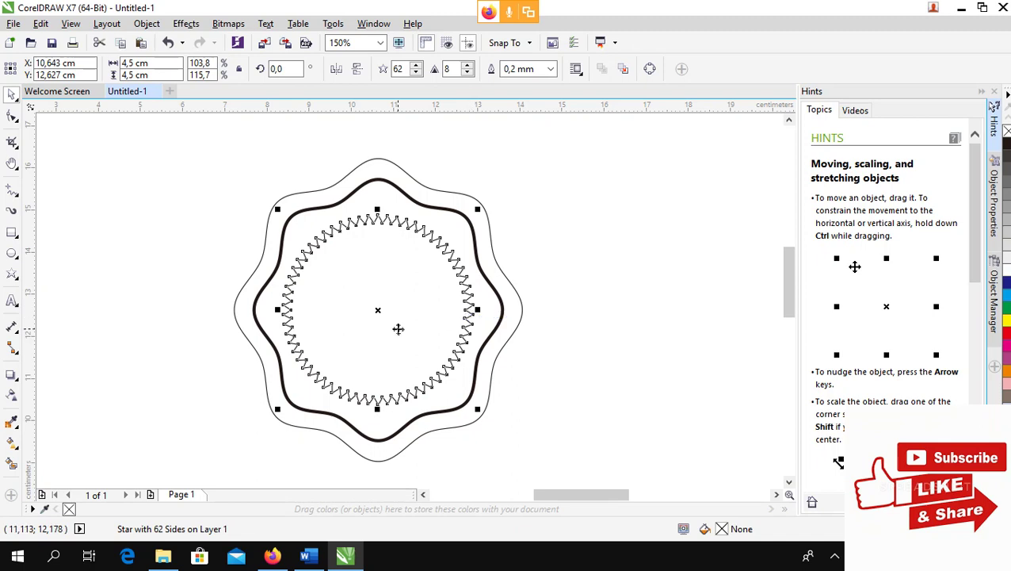
left_click(12, 254)
left_click_drag(547, 260, 695, 399)
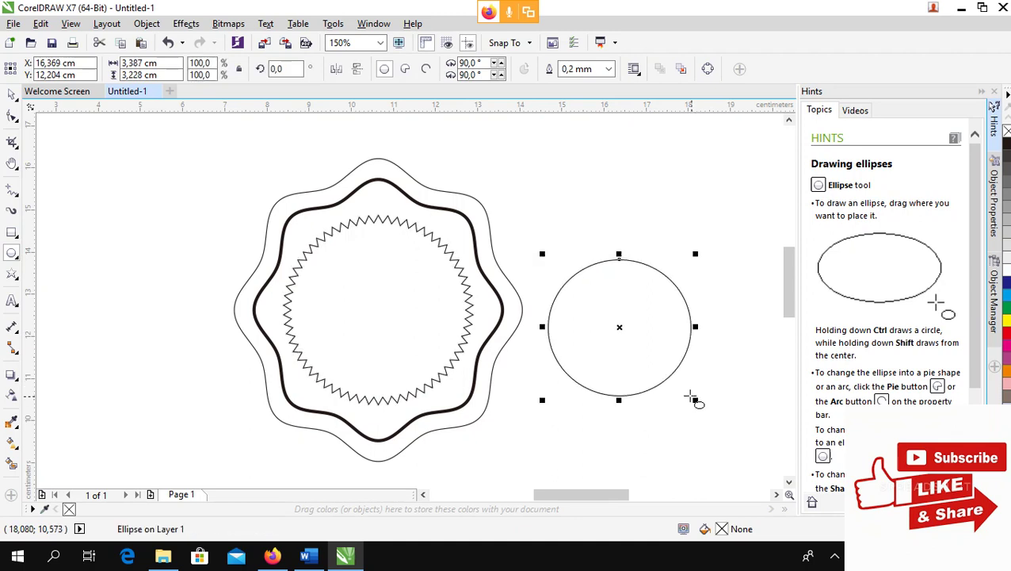
left_click(12, 94)
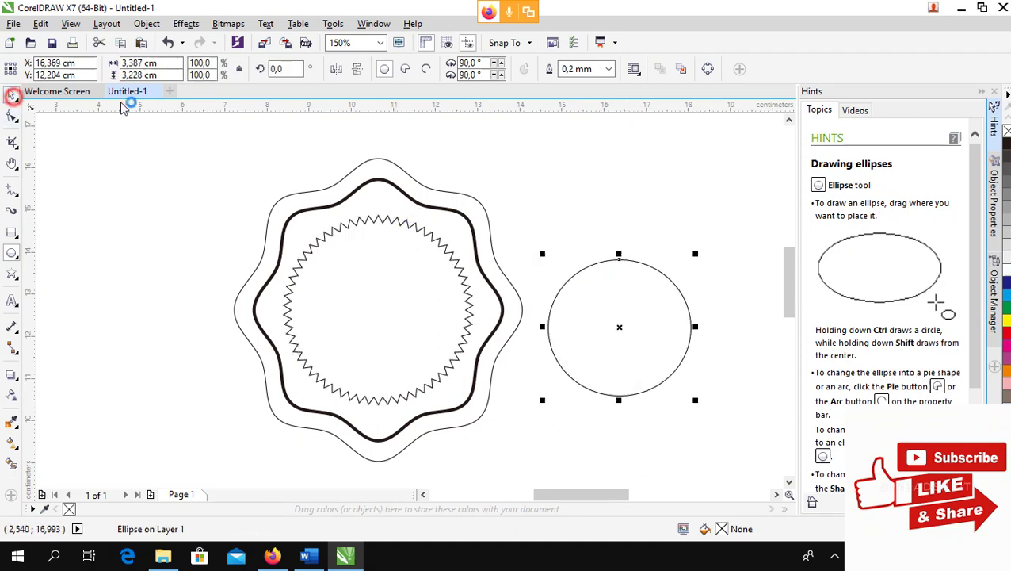
- Resize the ellipse to a circle 4.1 cm wide and 4.1 cm high
left_click(141, 63)
type("4,")
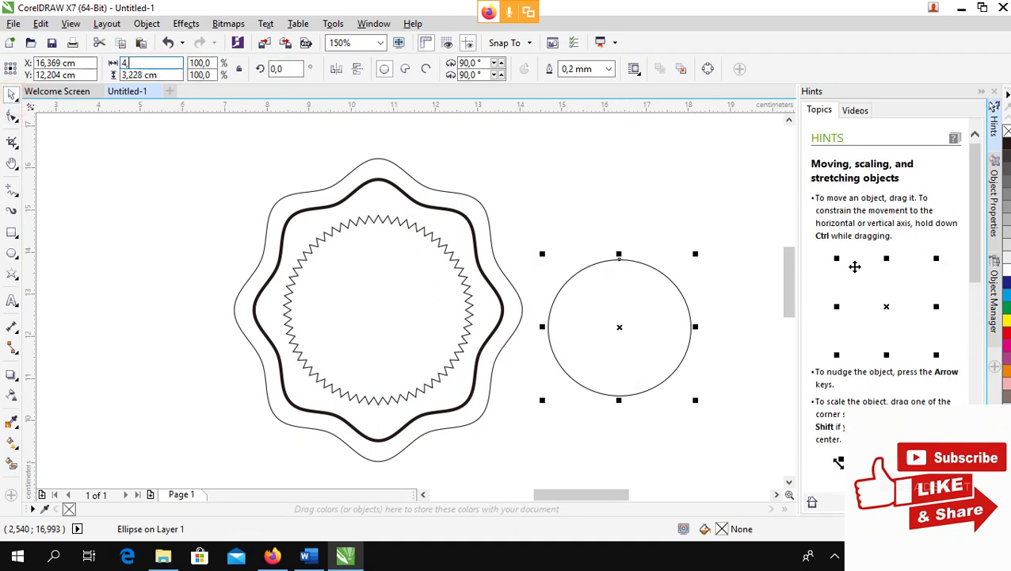
type("1")
key("Return")
left_click(167, 74)
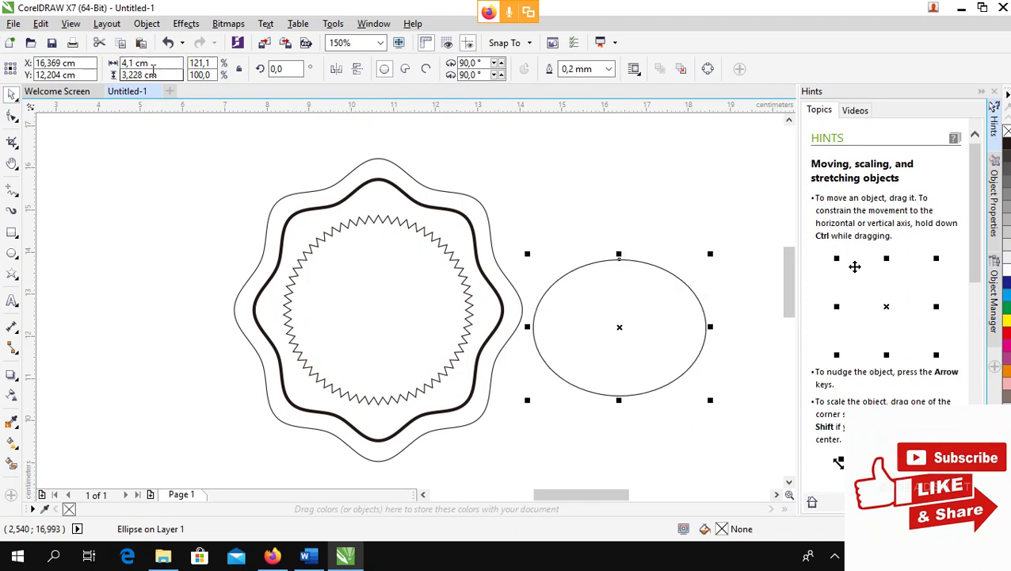
type("4")
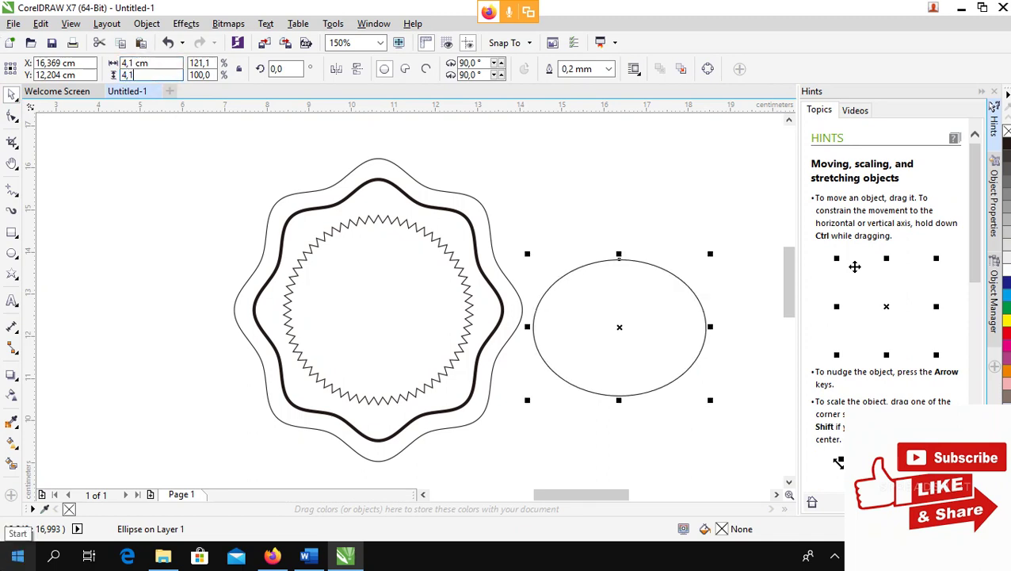
type(",1")
key("Return")
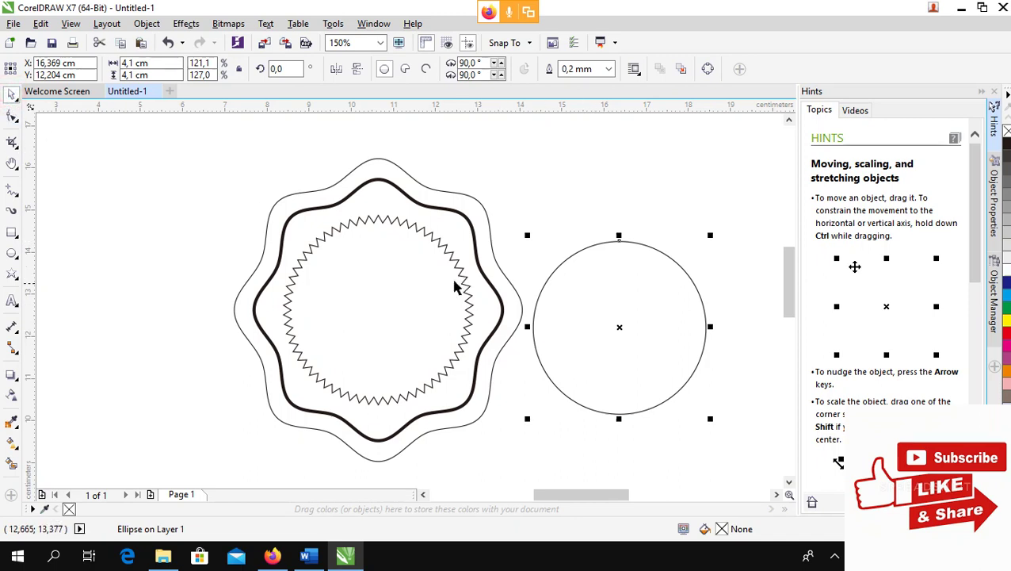
- Centre the 4.1 cm circle horizontally and vertically with the serrated star and the wavy outlines
left_click_drag(170, 141, 714, 481)
key("c")
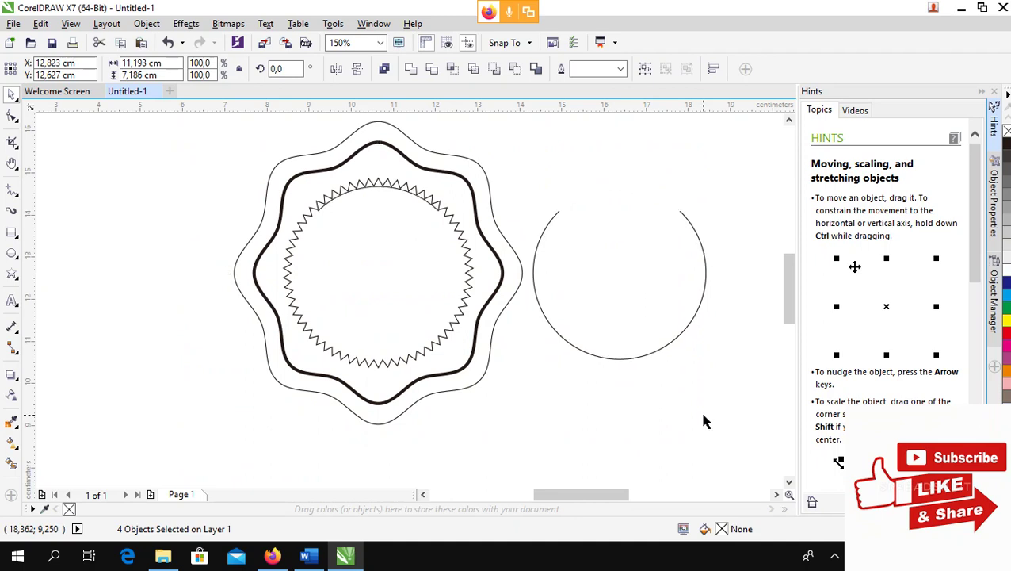
key("e")
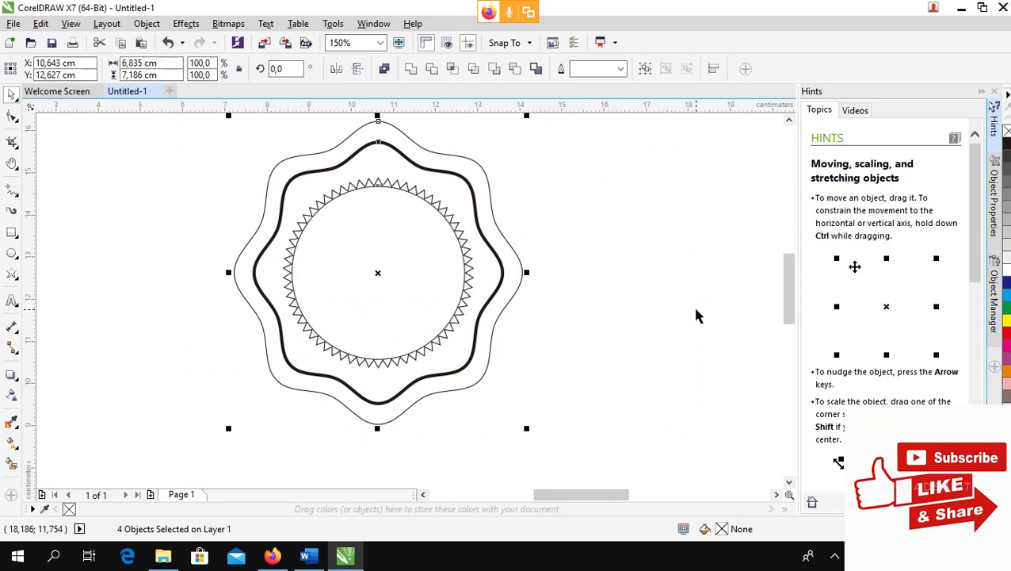
left_click(638, 276)
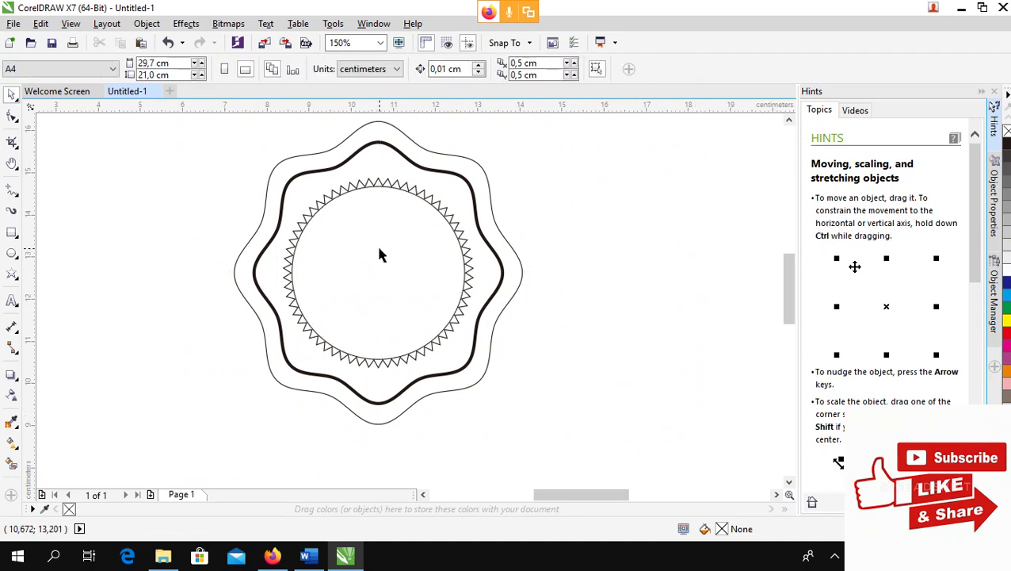
- Fill the 4.1 cm circle inside the serrated star with black
left_click(378, 252)
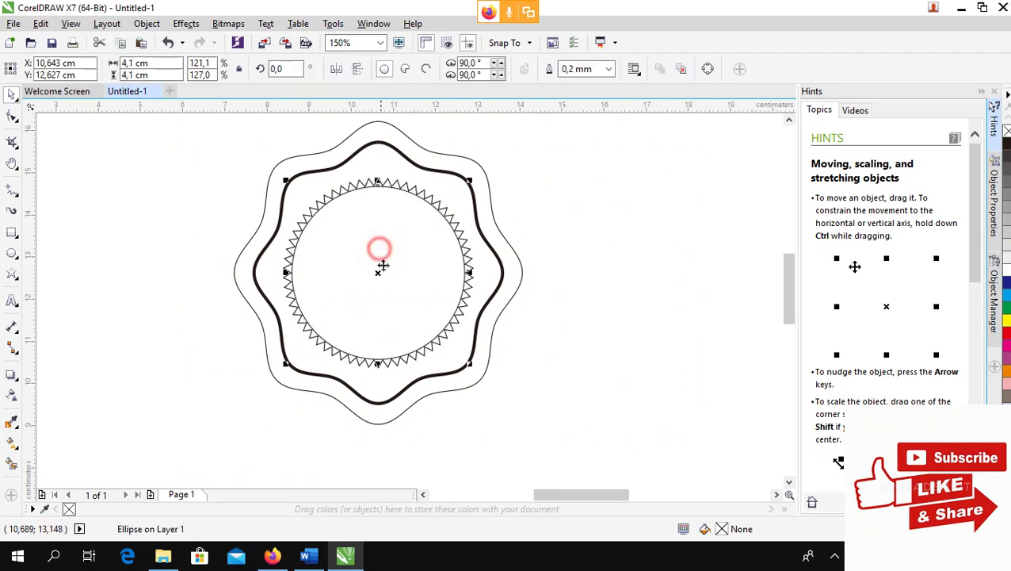
left_click(1007, 144)
left_click(585, 208)
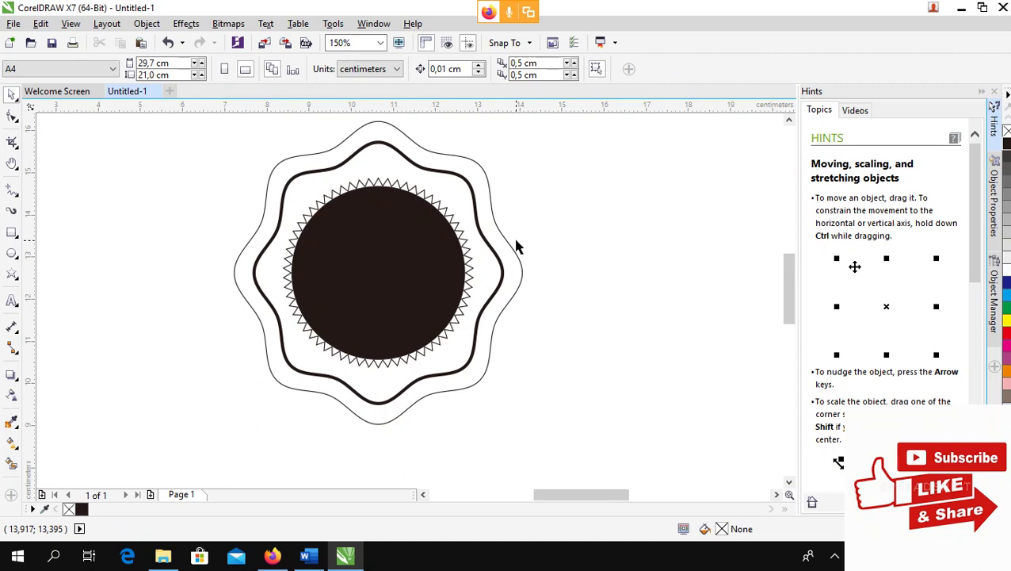
- Draw an ellipse to the right of the badge and resize it to a circle 2.8 cm wide and 2.8 cm high
left_click(11, 252)
mouse_move(575, 244)
left_mouse_down()
mouse_move(713, 408)
mouse_move(734, 394)
left_mouse_up()
left_click(12, 93)
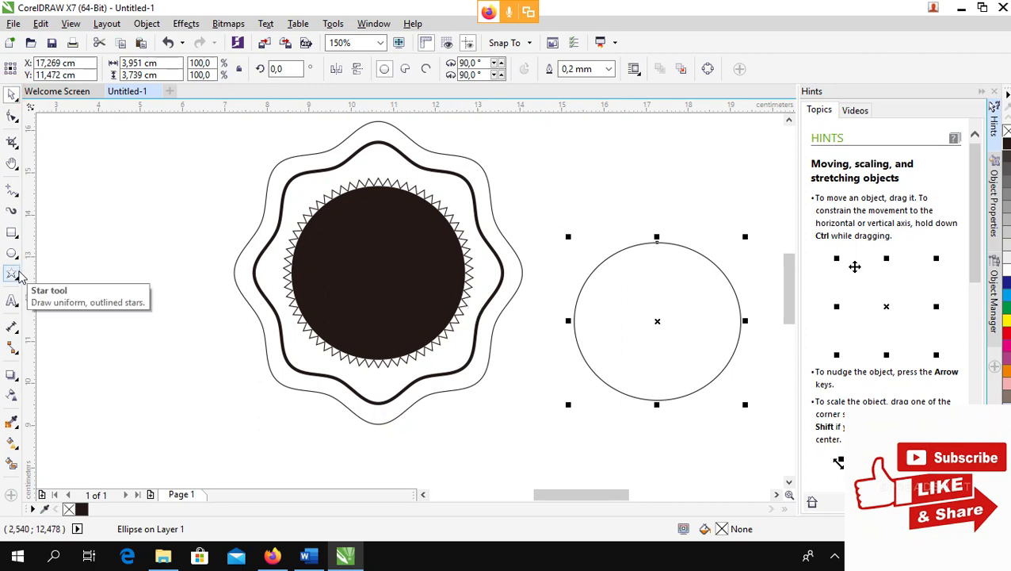
left_click(140, 62)
type("2")
key("Return")
left_click(168, 74)
type("2,8")
key("Return")
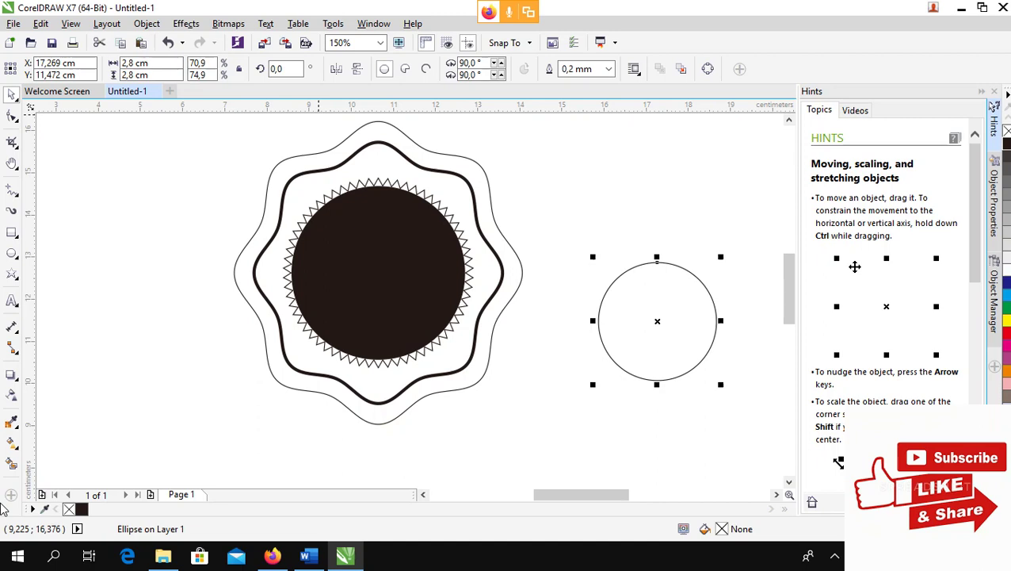
- Fill the 2.8 cm circle with red and centre it horizontally and vertically on the badge
left_click(1005, 339)
left_click_drag(193, 119, 723, 442)
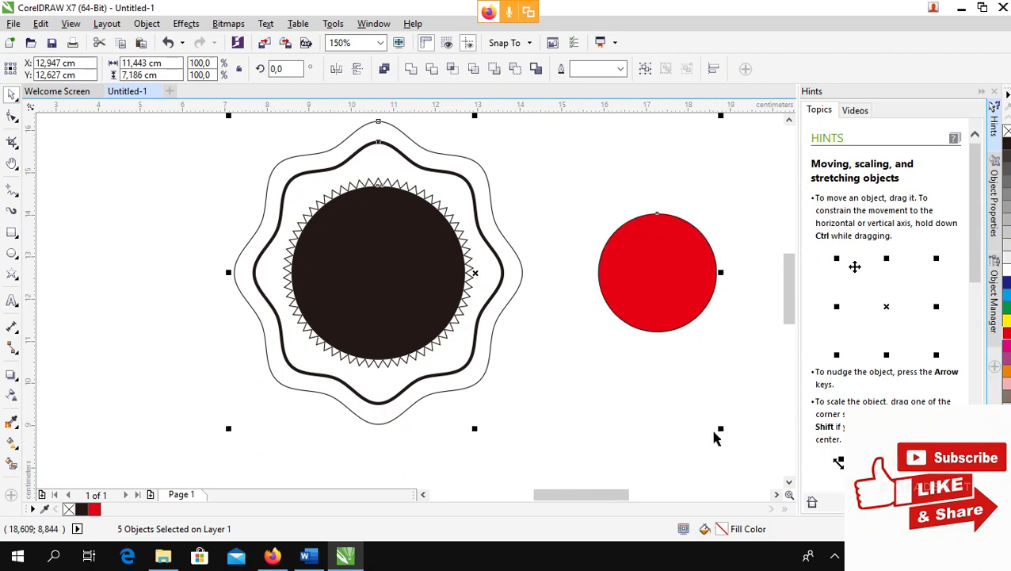
key("c")
key("e")
left_click(618, 308)
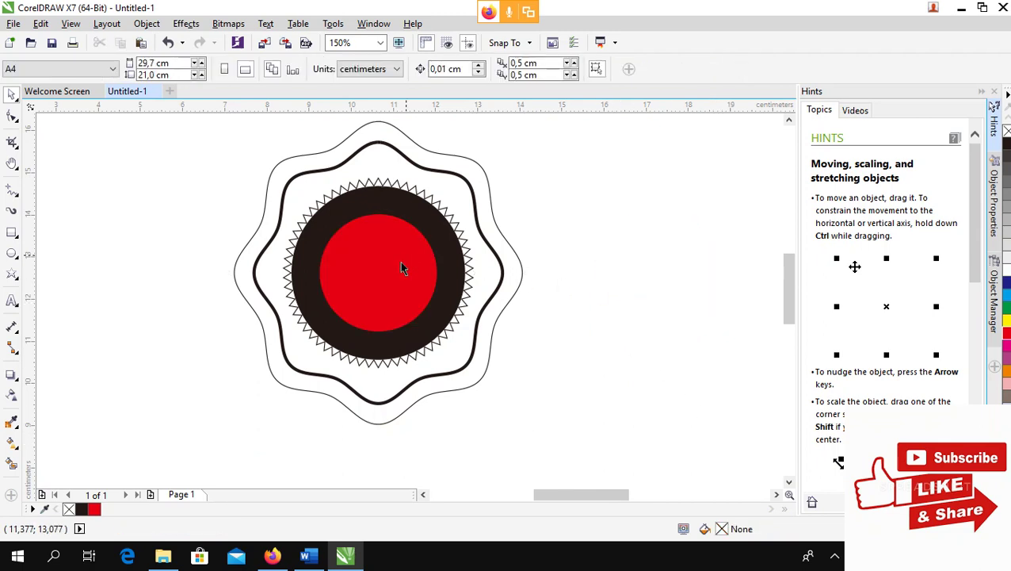
- Change the fill of the central 2.8 cm circle to light grey
left_click(372, 298)
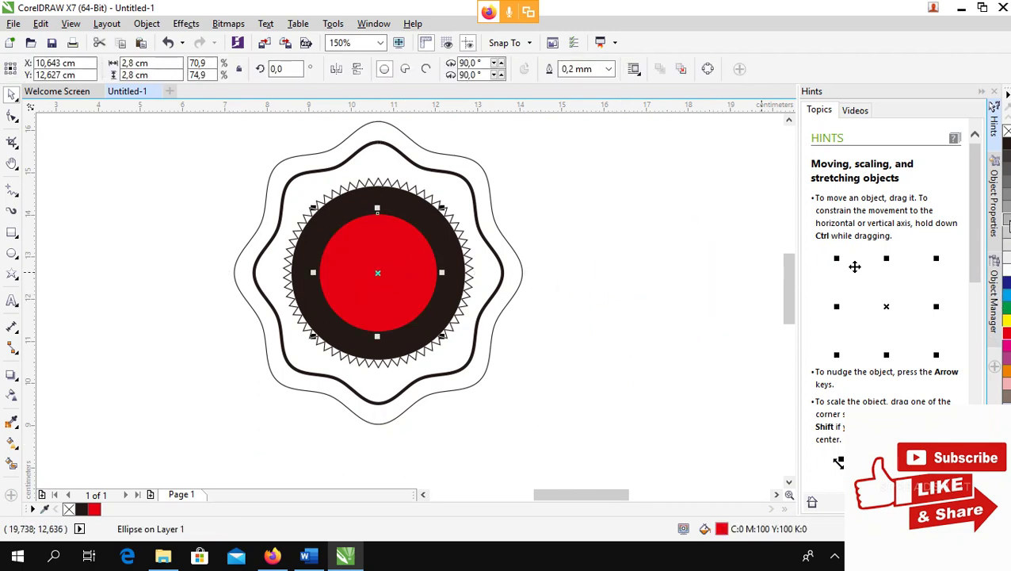
left_click(1004, 222)
left_click(617, 201)
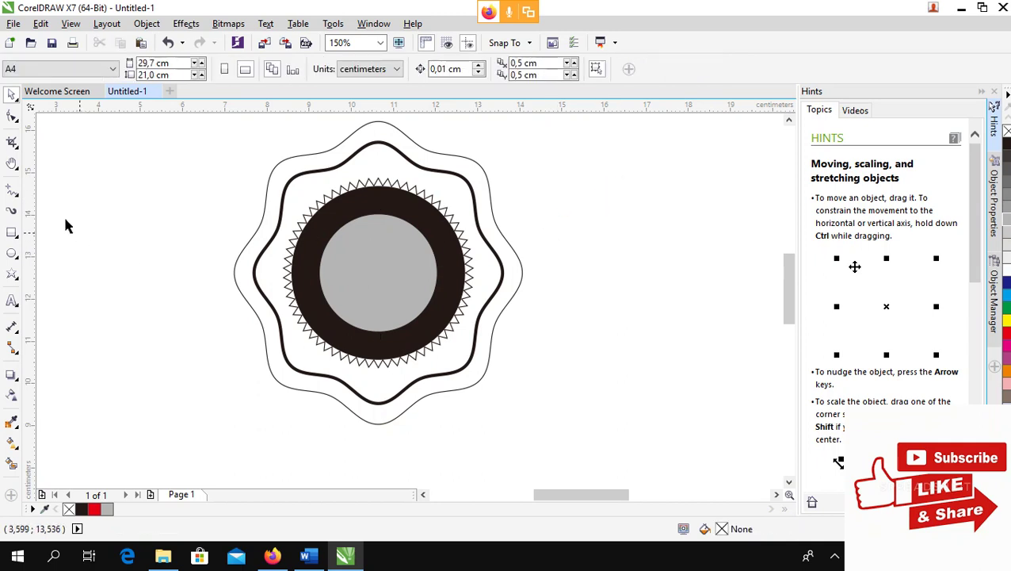
- Draw another ellipse to the right of the badge and resize it to a circle 2.4 cm wide and 2.4 cm high
left_click(11, 253)
left_click_drag(562, 251, 695, 384)
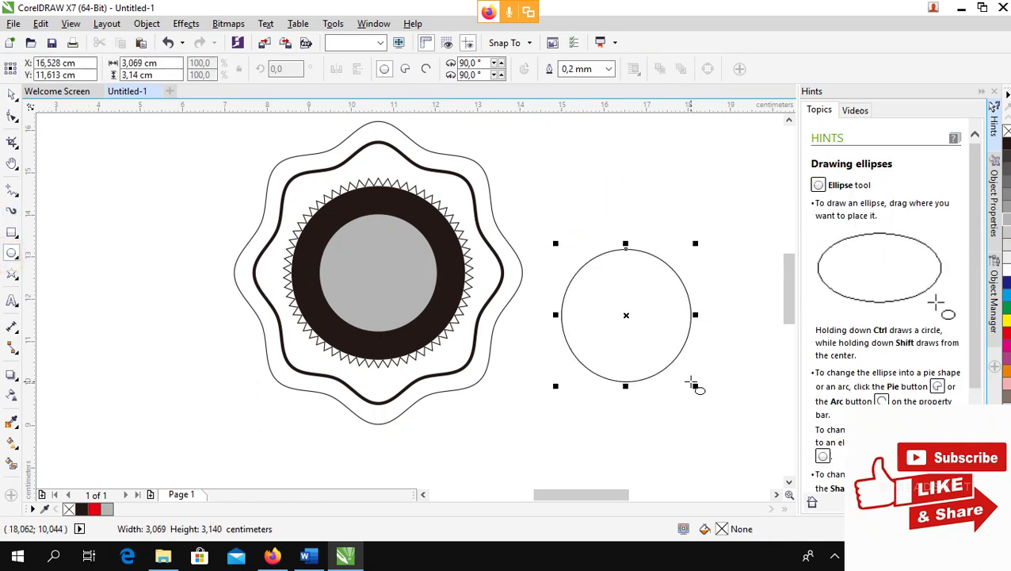
left_click(11, 94)
left_click(143, 63)
type("2,4")
key("Tab")
type("2")
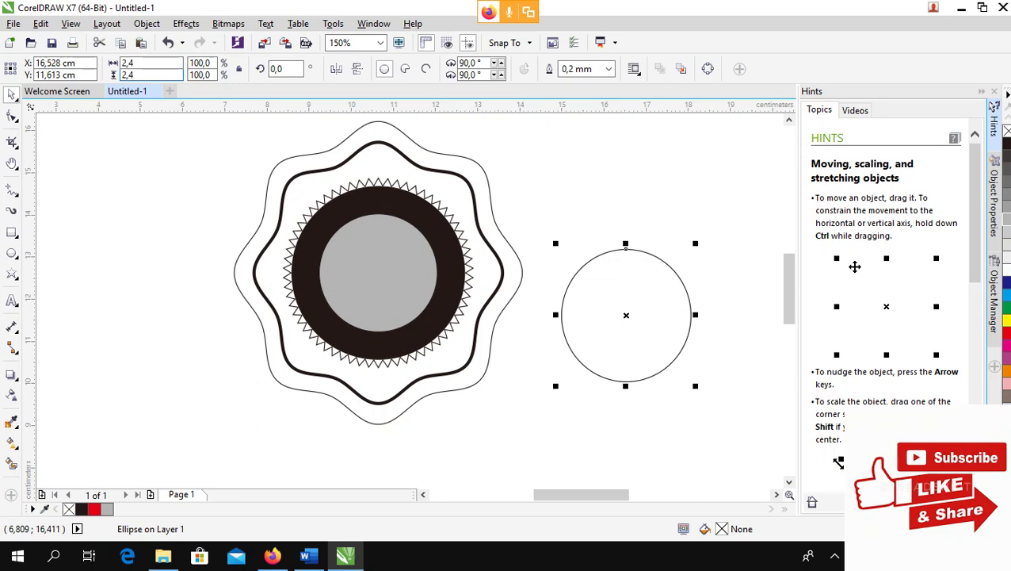
key("Return")
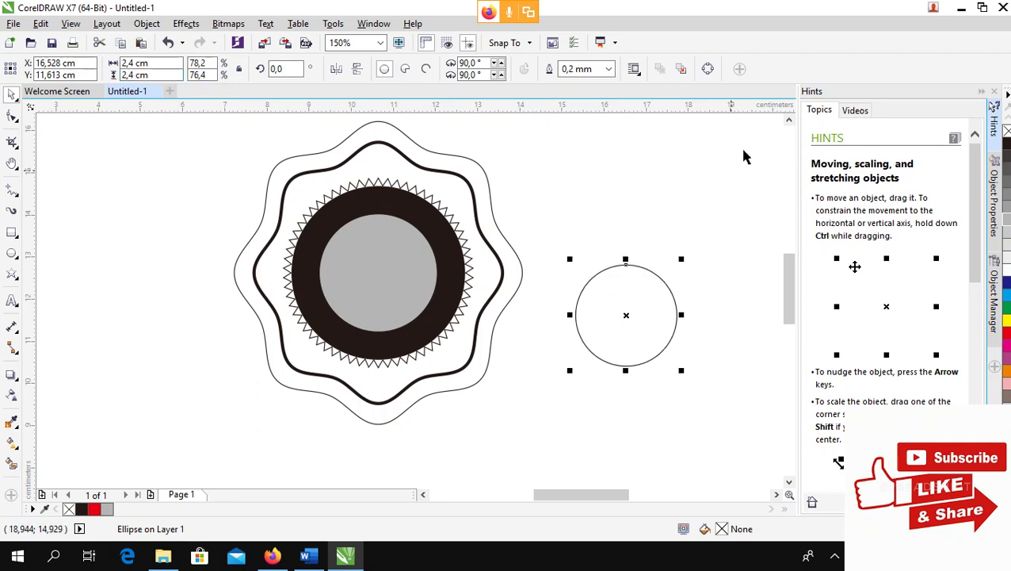
- Centre the 2.4 cm circle horizontally and vertically with all the badge shapes
left_click(789, 119)
left_click_drag(164, 136, 694, 475)
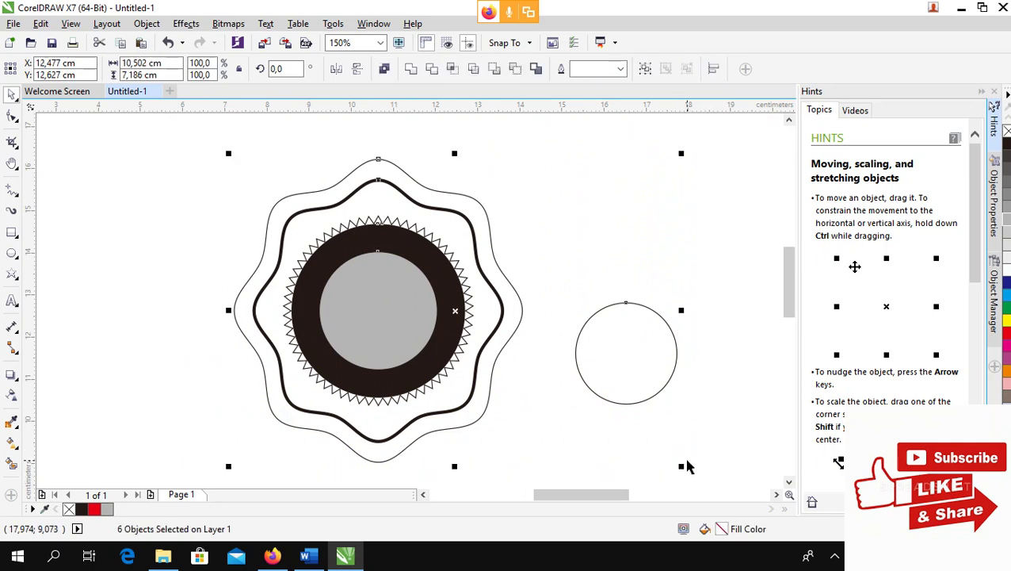
key("c")
key("e")
left_click(643, 301)
- Fill the 2.4 cm circle inside the grey one with white
left_click(413, 300)
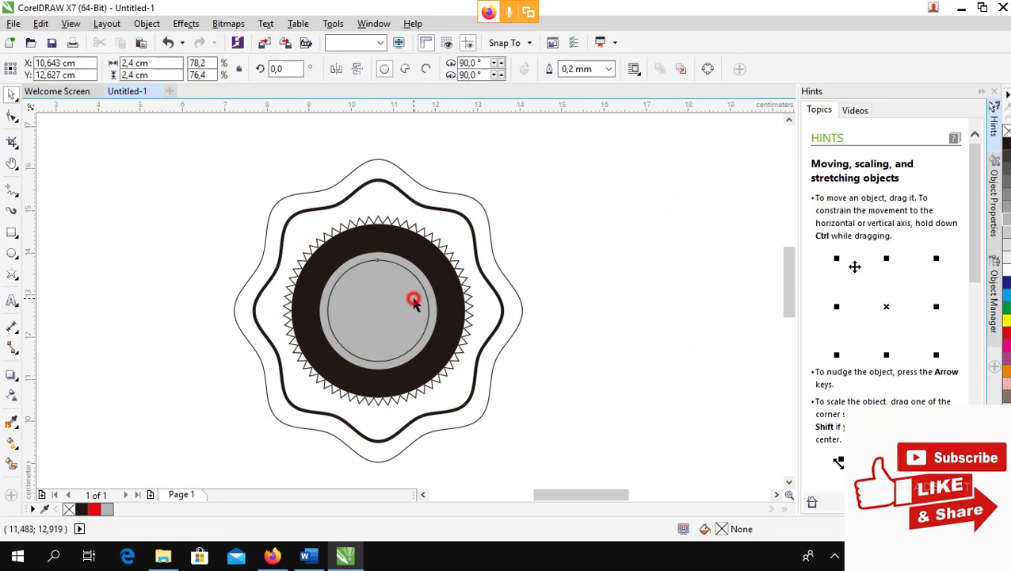
left_click(1002, 268)
left_click(623, 270)
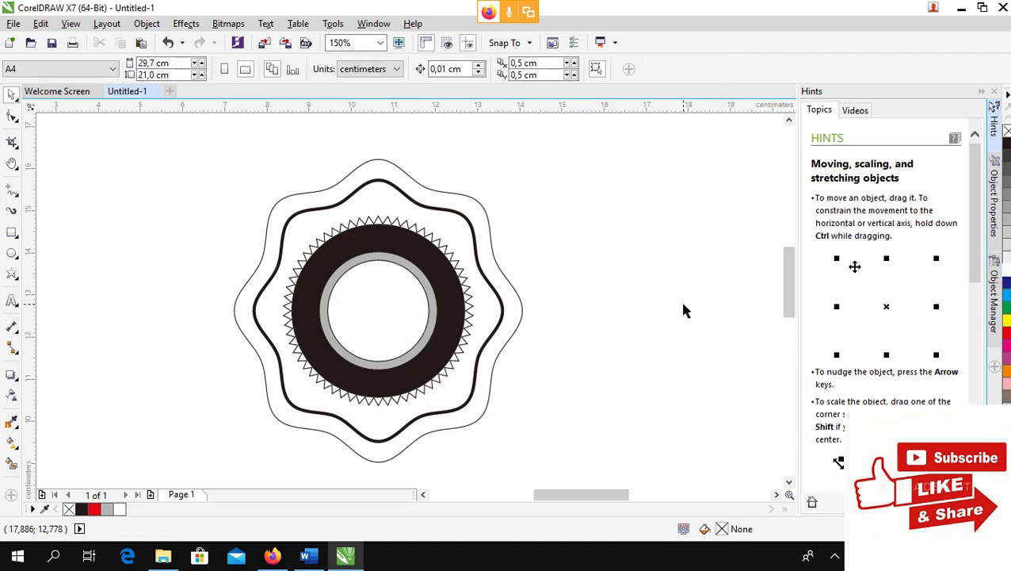
- Draw a further ellipse beside the badge and resize it to a circle 2.2 cm wide and 2.2 cm high
left_click(12, 253)
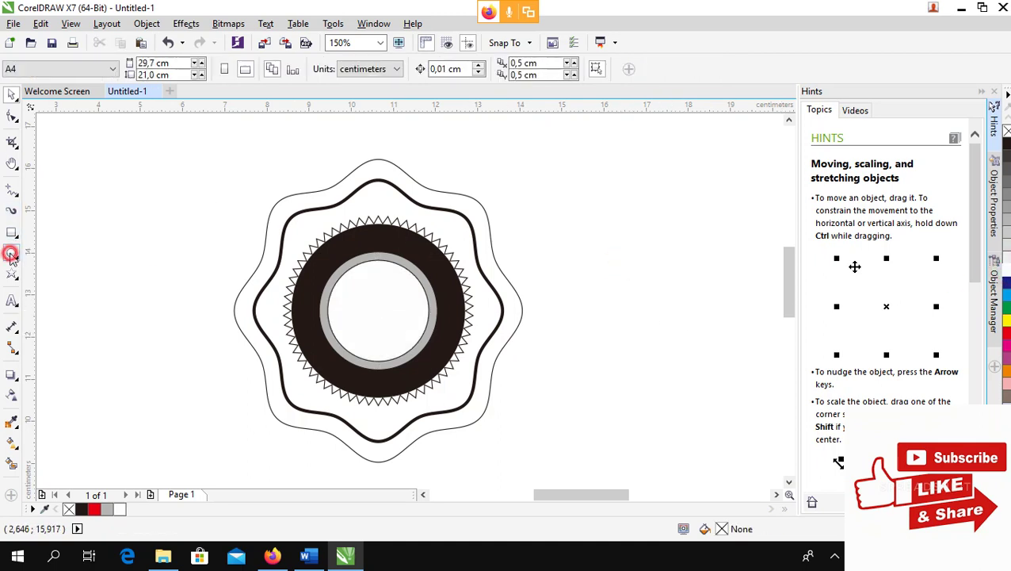
left_click_drag(573, 254, 701, 389)
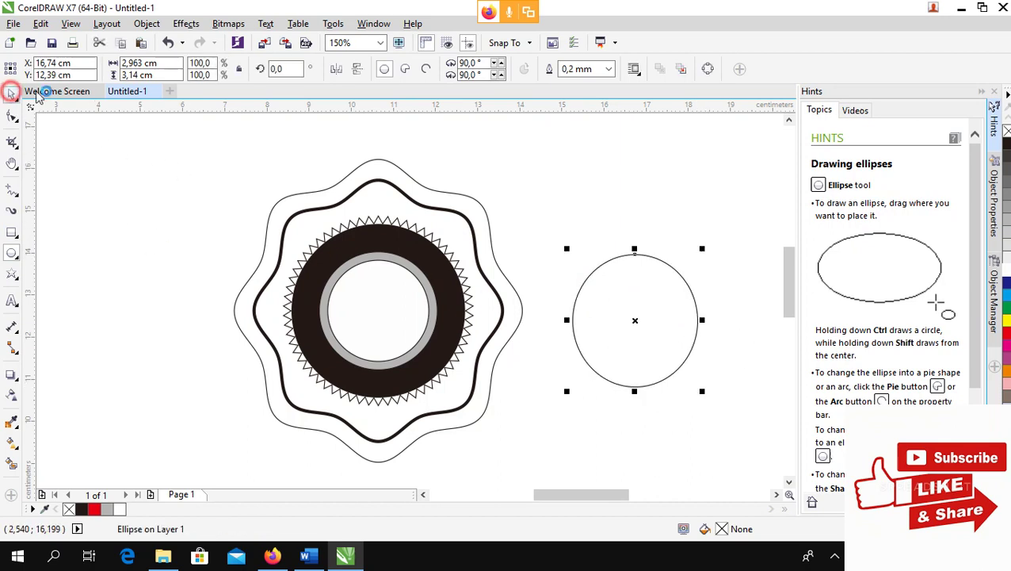
left_click(12, 94)
left_click(168, 62)
type("2,2")
key("Tab")
type("2,")
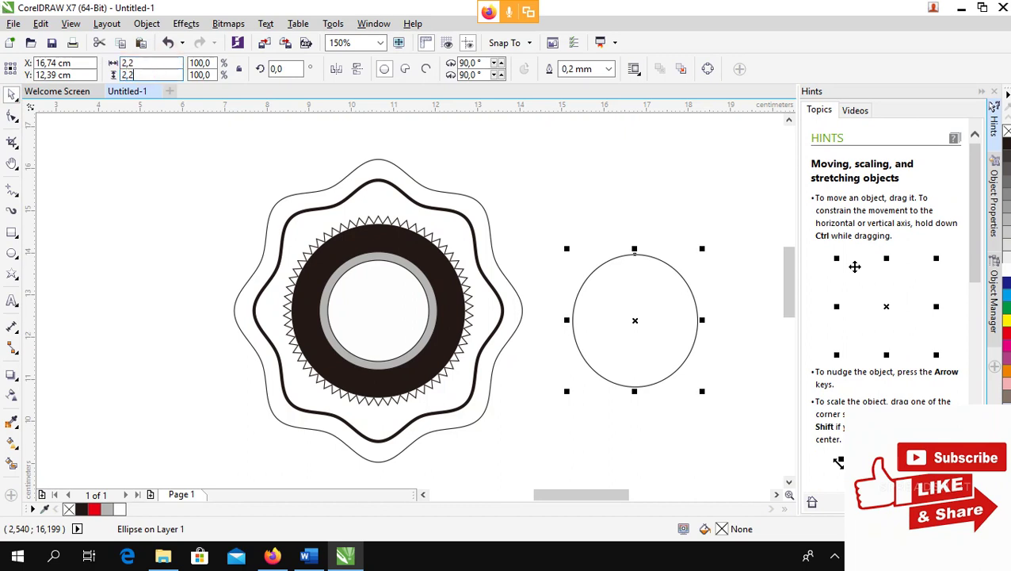
type("2")
key("Return")
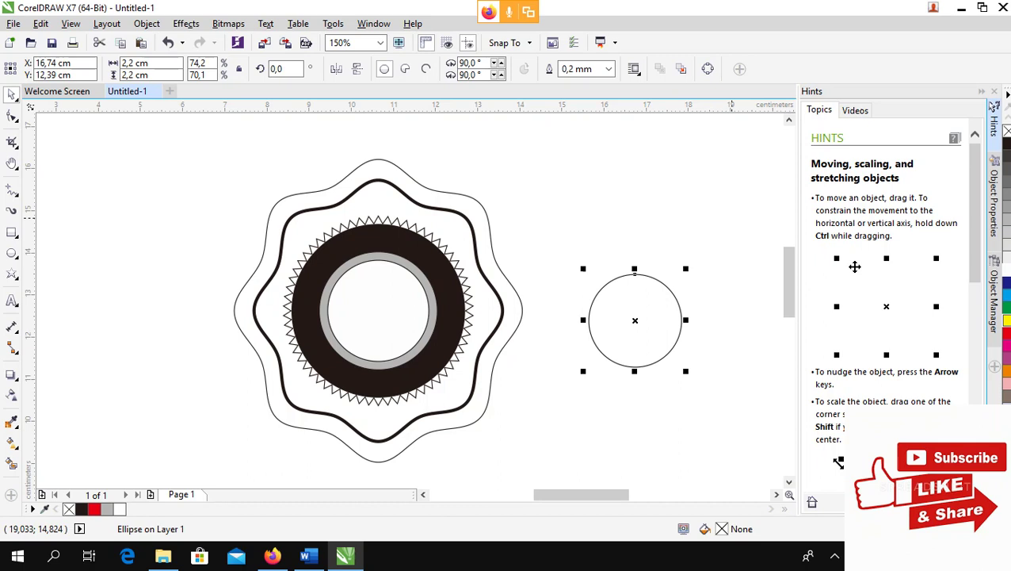
- Fill the 2.2 cm circle with light blue and centre it horizontally and vertically on the badge
left_click(1006, 294)
left_click_drag(204, 134, 703, 475)
key("c")
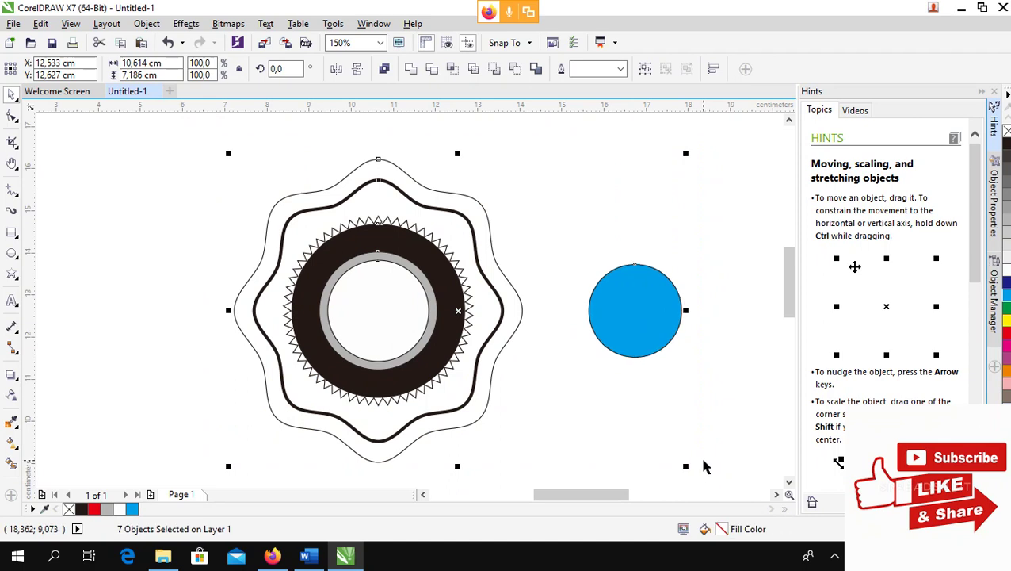
key("e")
left_click(620, 231)
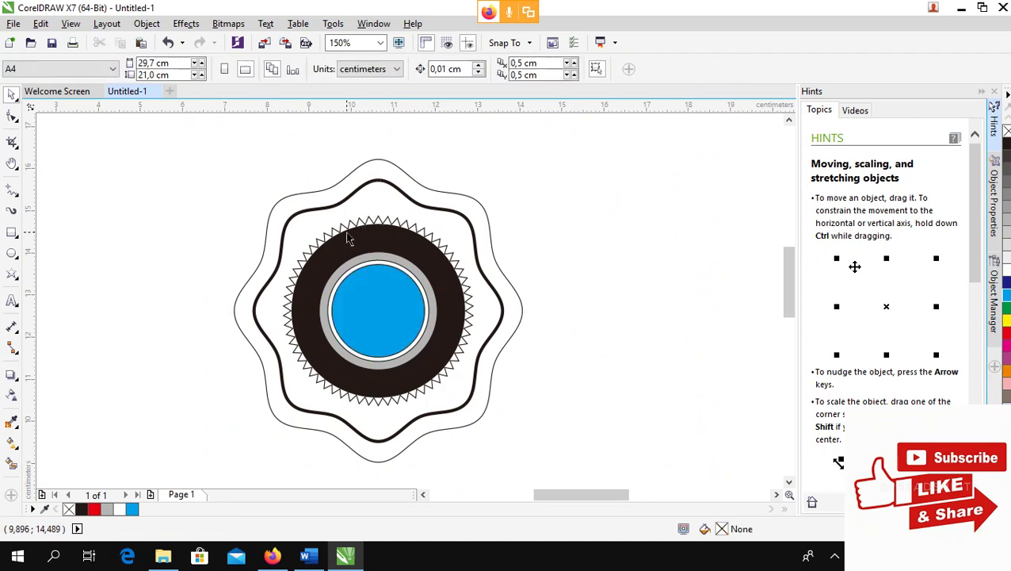
- Change the fill of the black 4.1 cm circle to the same light blue as the central circle
scroll(347, 238, "up", 1)
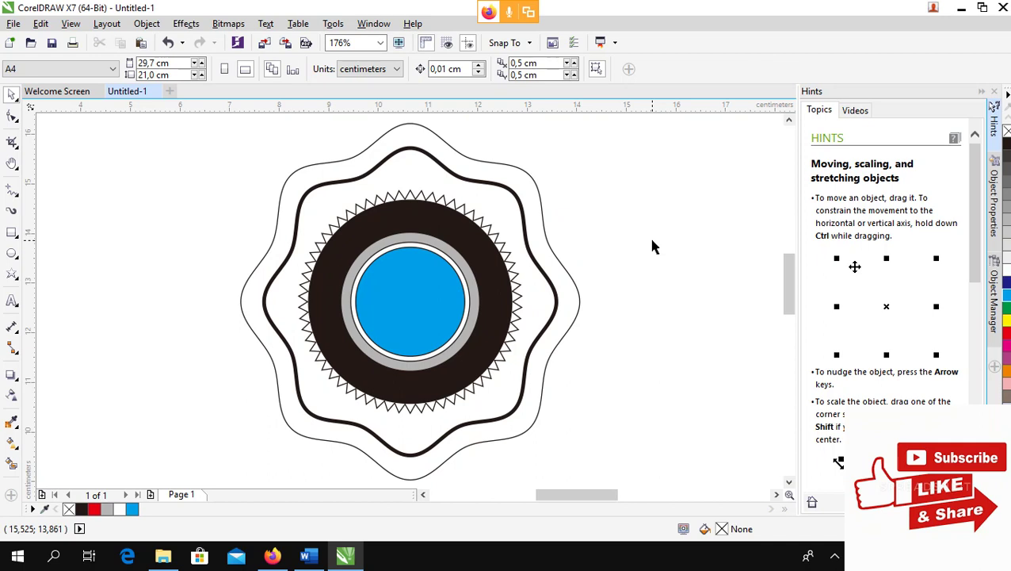
left_click(493, 262)
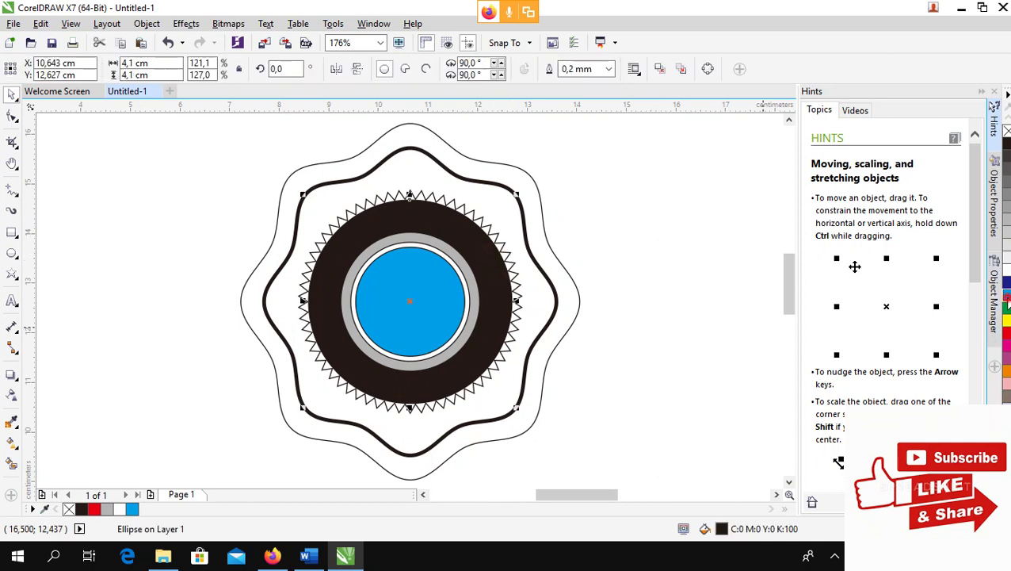
left_click(1003, 295)
left_click(592, 224)
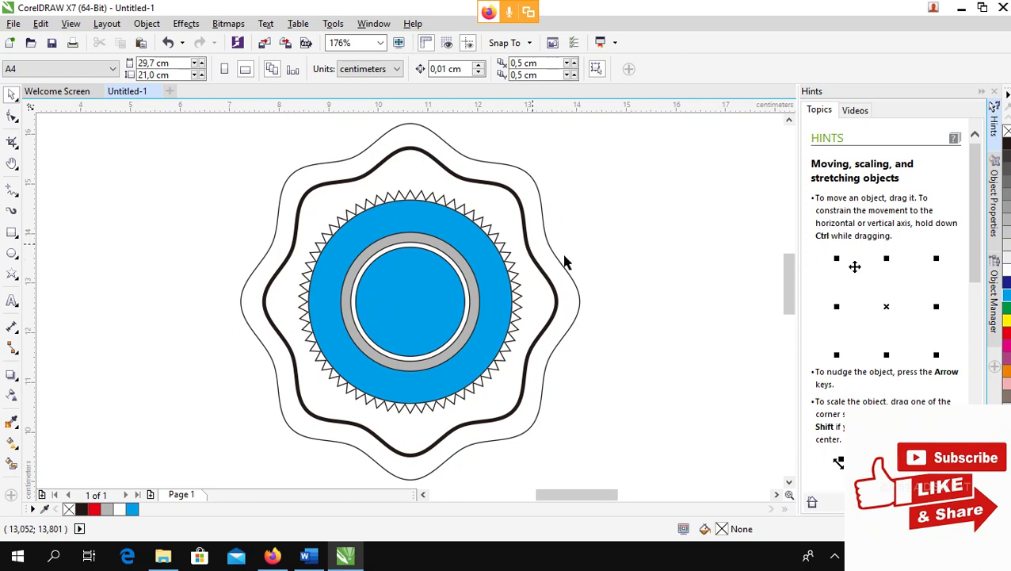
- Add the artistic text CUPCAKES DESERT to the right of the badge and set its font to Arial Rounded MT Bold
left_click(12, 301)
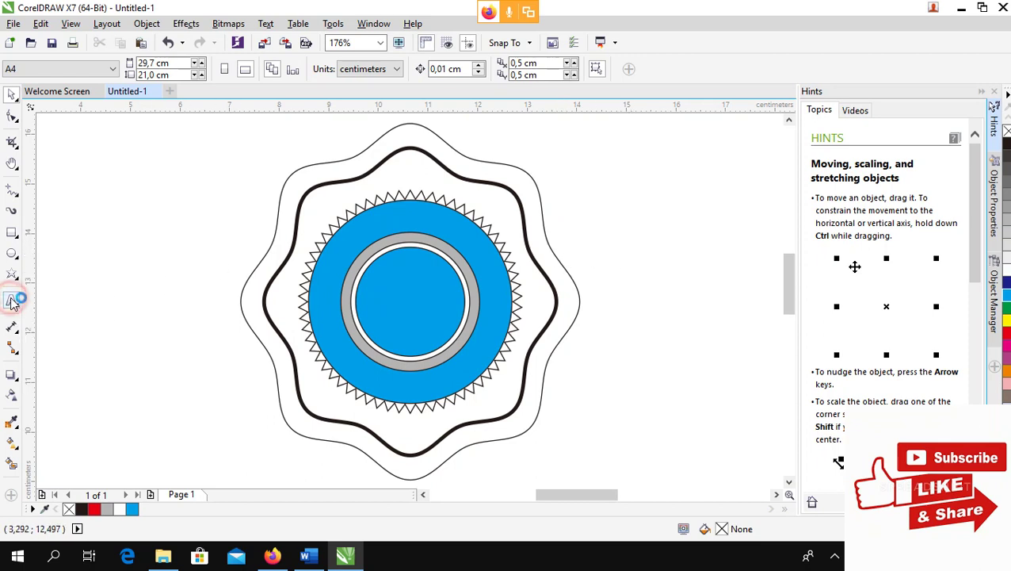
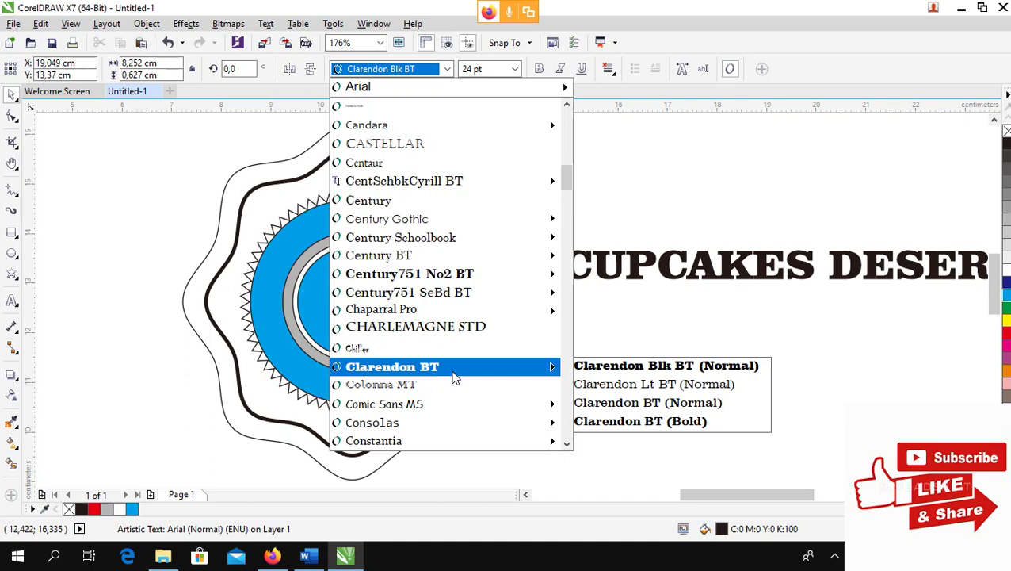
mouse_move(410, 273)
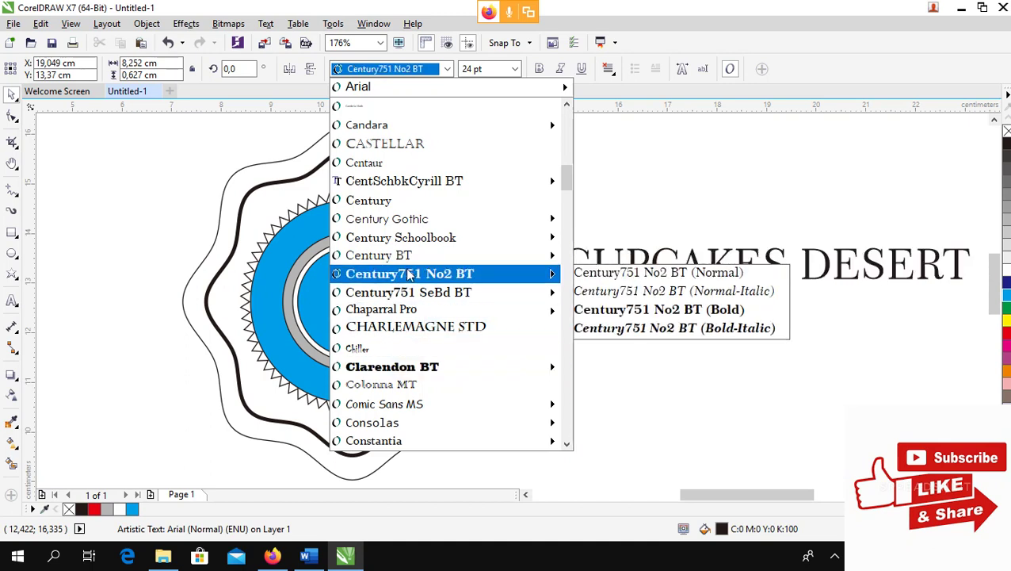
scroll(418, 232, "up", 6)
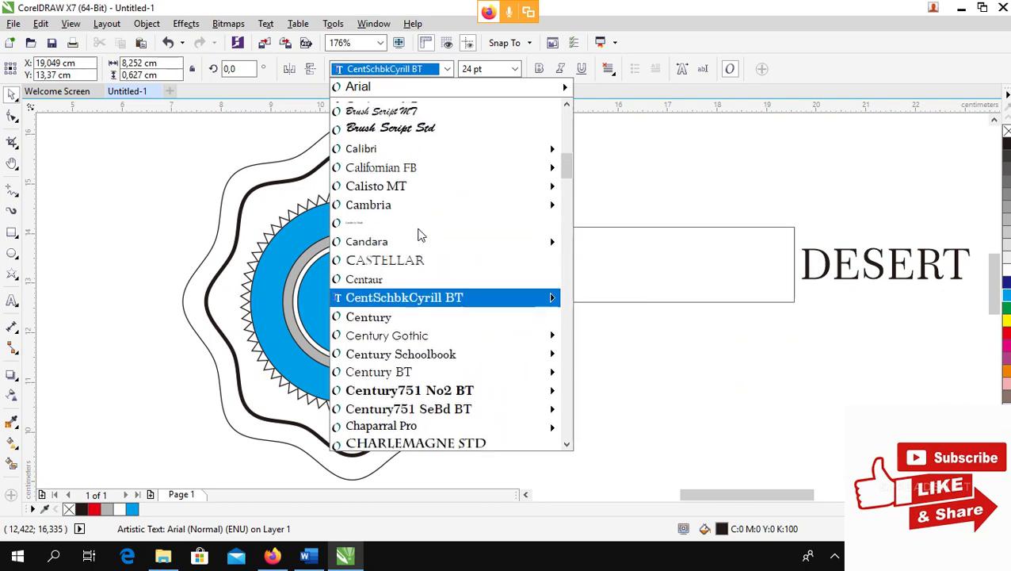
scroll(420, 230, "up", 3)
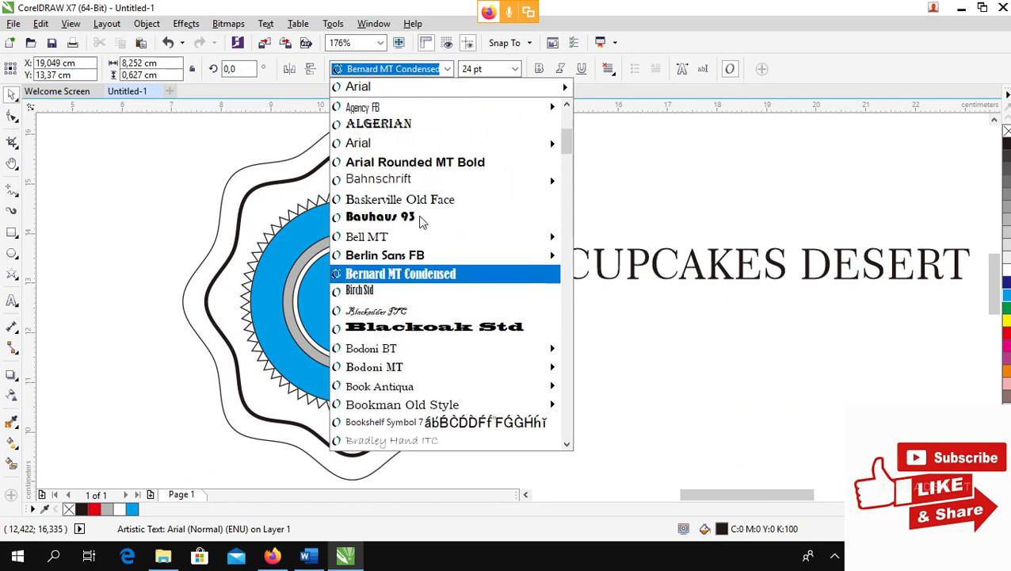
mouse_move(430, 179)
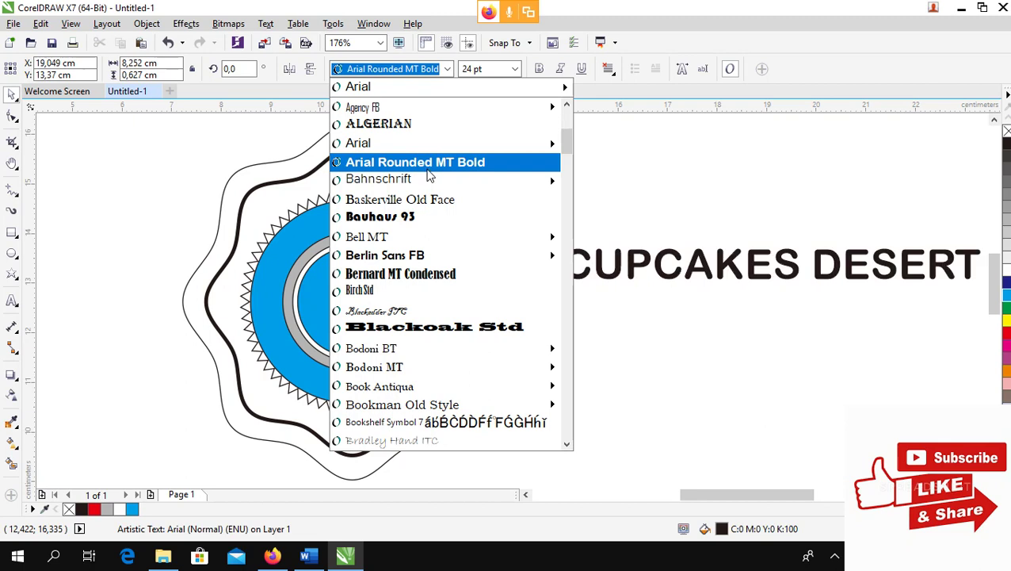
left_click(429, 163)
- Move the CUPCAKES DESERT text slightly closer to the badge and set its font size to 12 pt
left_click(696, 272)
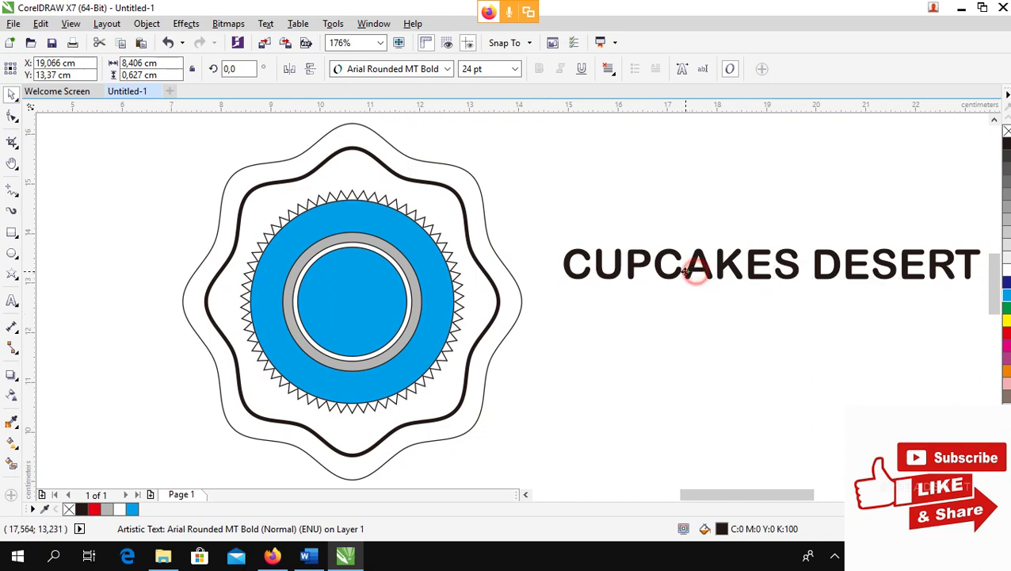
left_click_drag(696, 272, 674, 272)
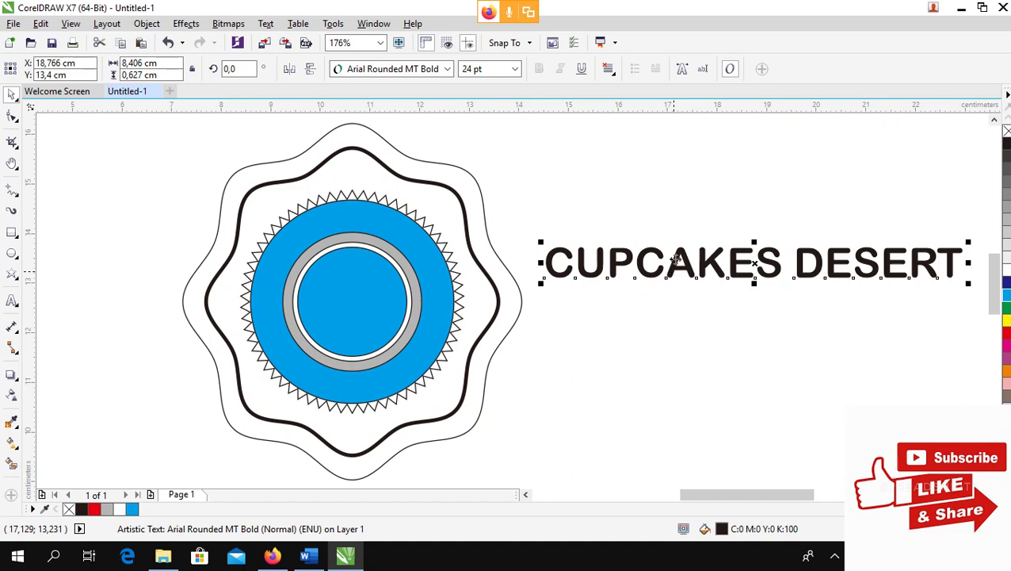
left_click(516, 70)
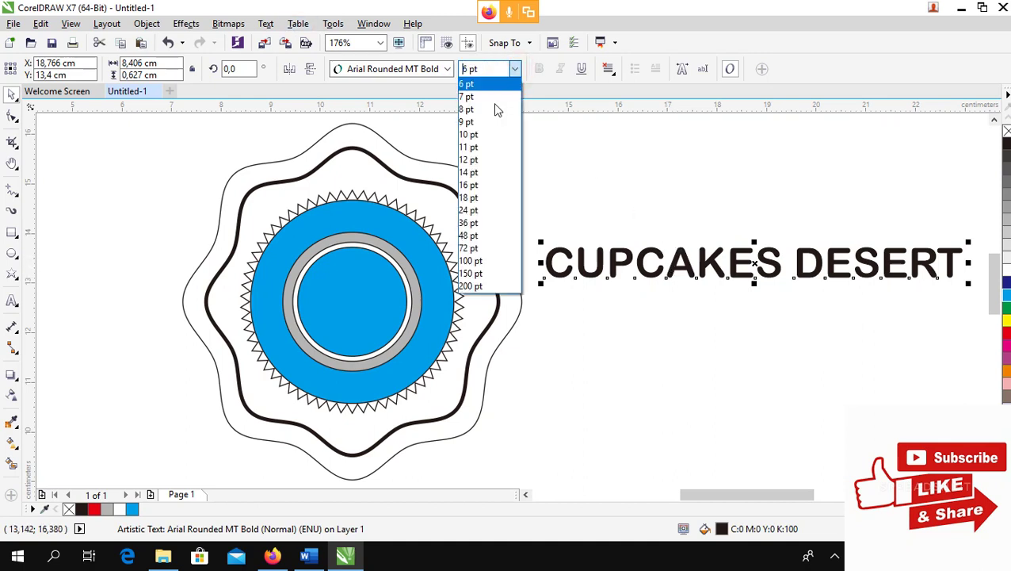
left_click(488, 162)
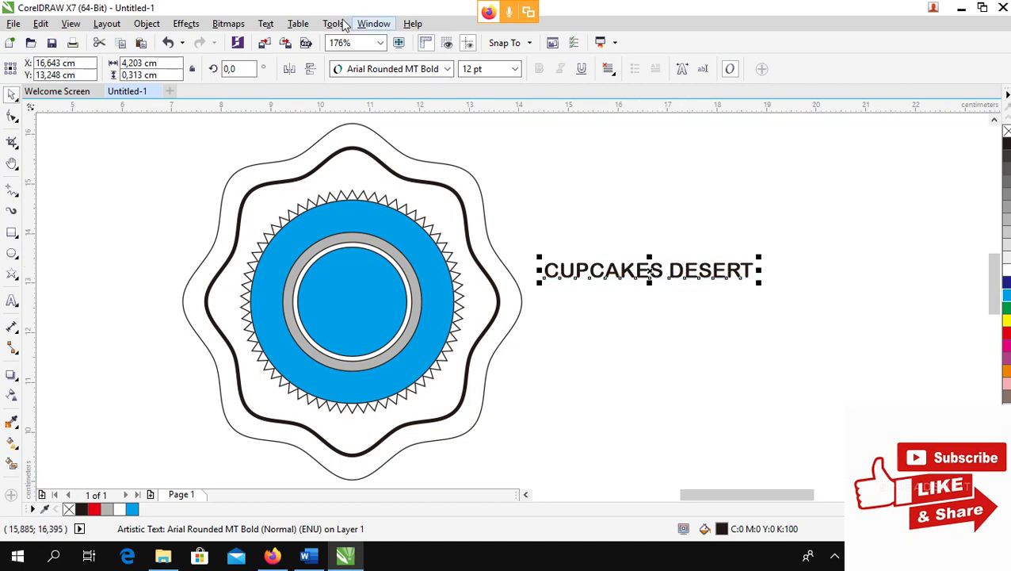
- Try to fit the black CUPCAKES DESERT text along the upper arc of the large blue circle, and undo the fit
left_click(267, 24)
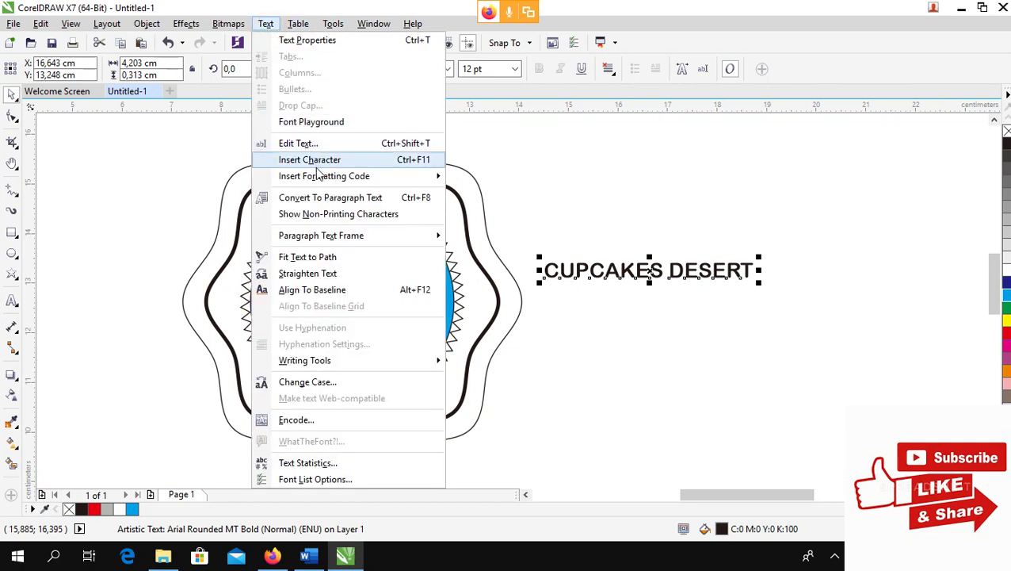
left_click(338, 259)
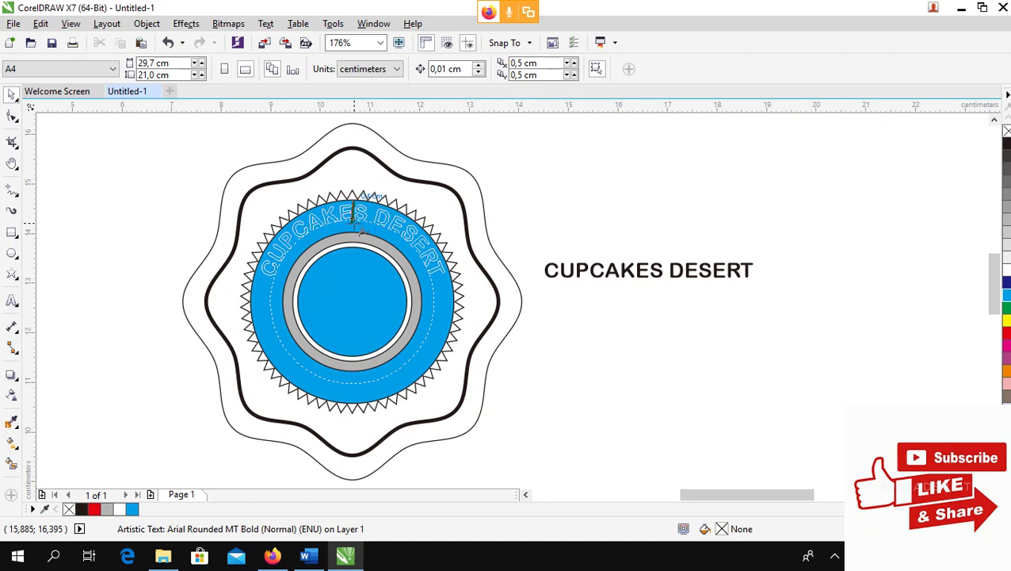
left_click(359, 230)
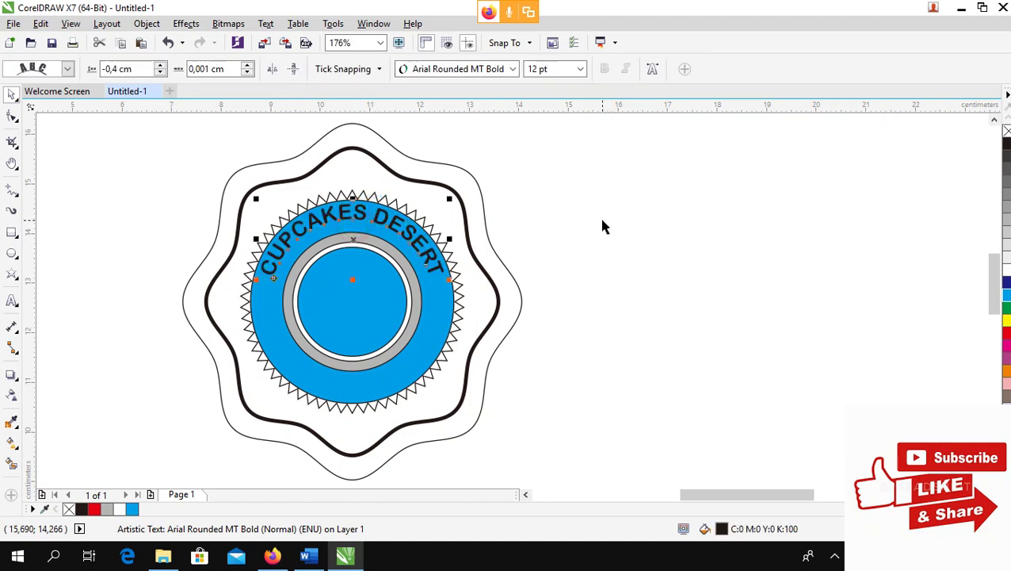
left_click(571, 210)
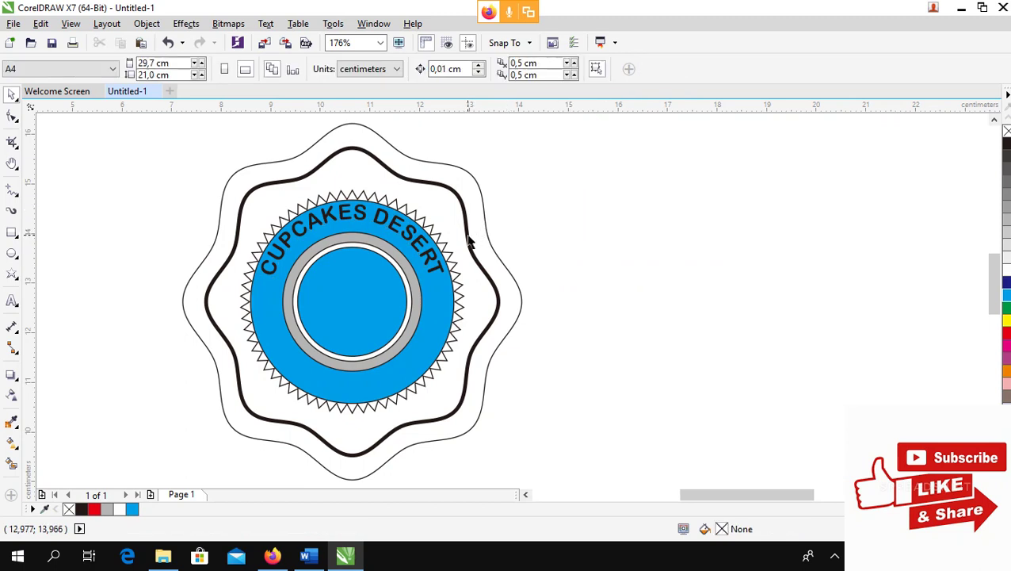
scroll(469, 242, "left", 2)
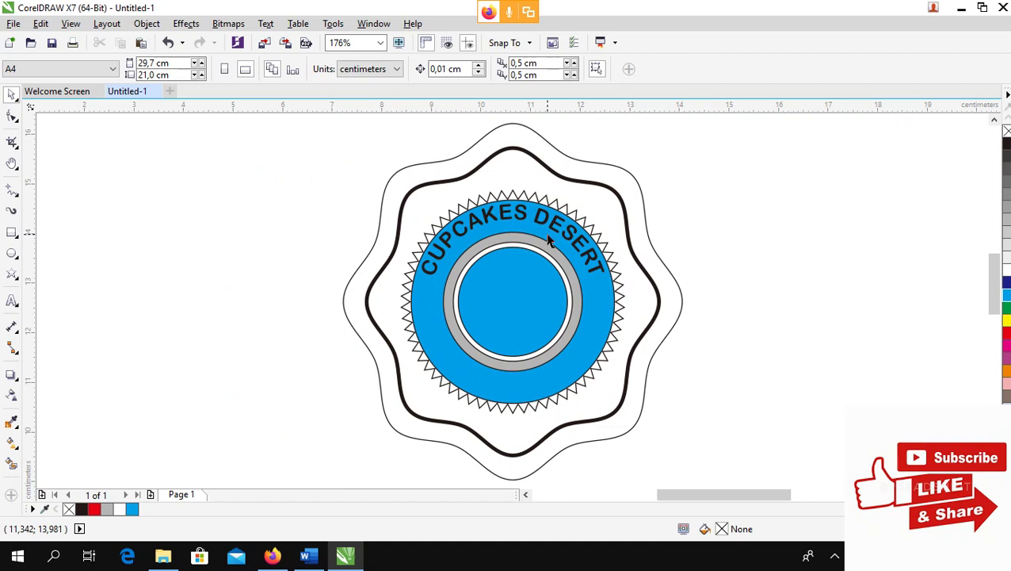
key("ctrl+z")
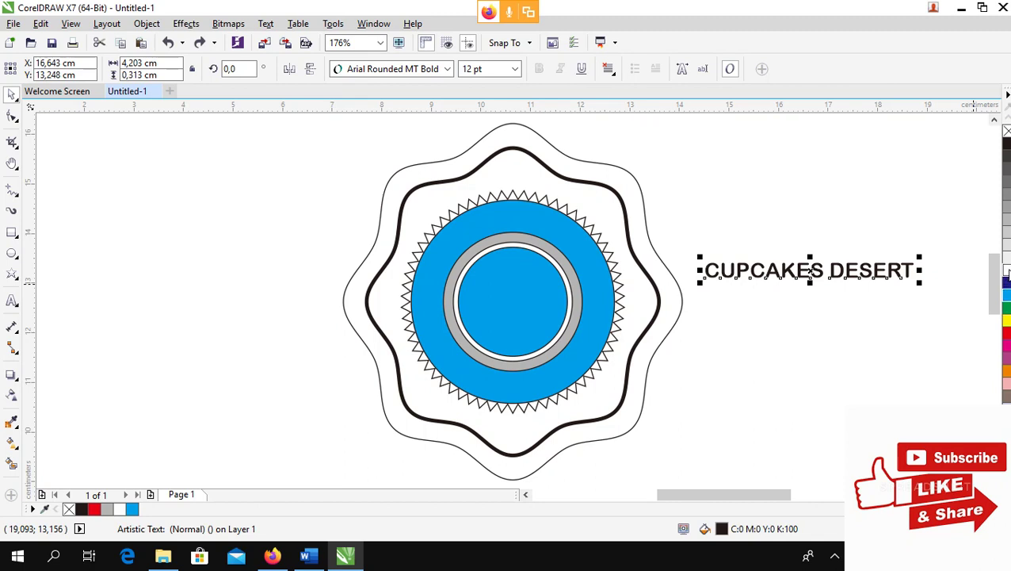
- Fill the CUPCAKES DESERT text with yellow and set its font size to 11 pt
left_click(1005, 321)
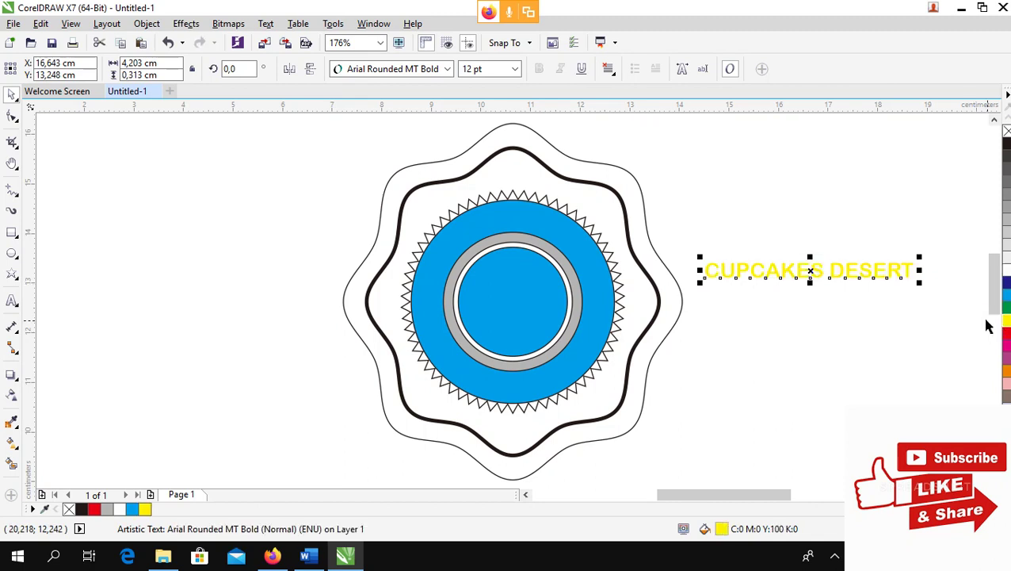
left_click(495, 70)
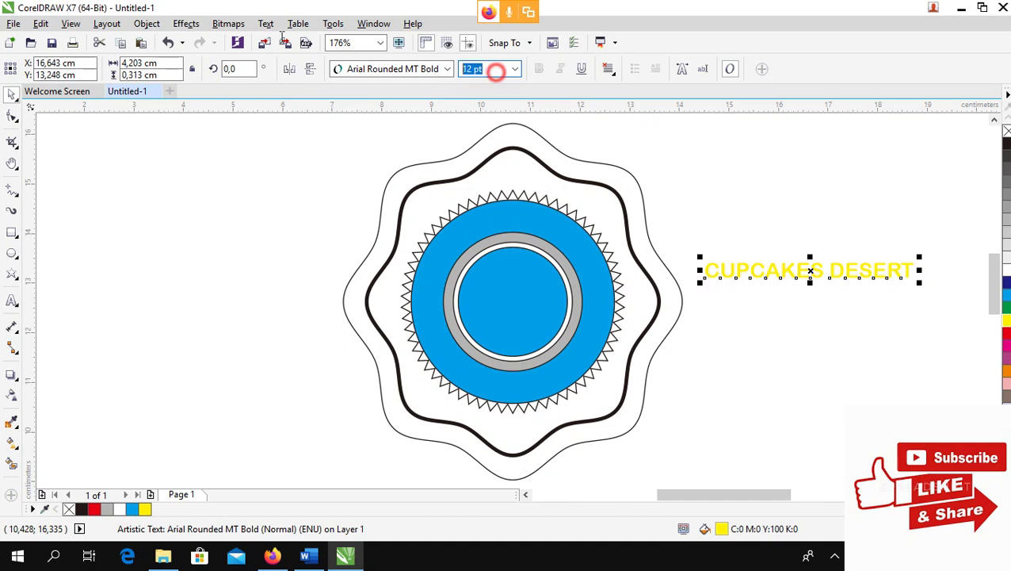
type("11")
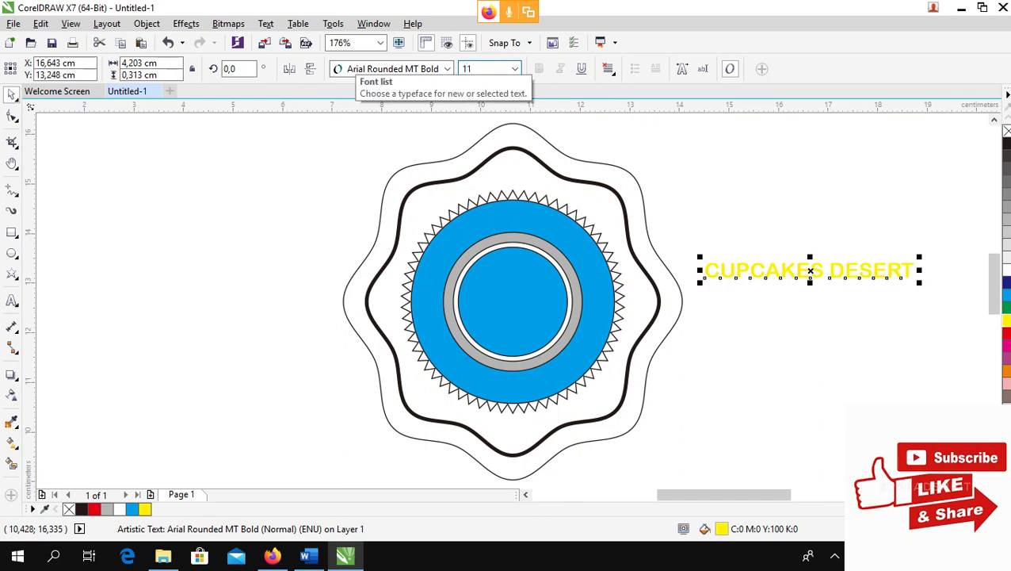
key("Return")
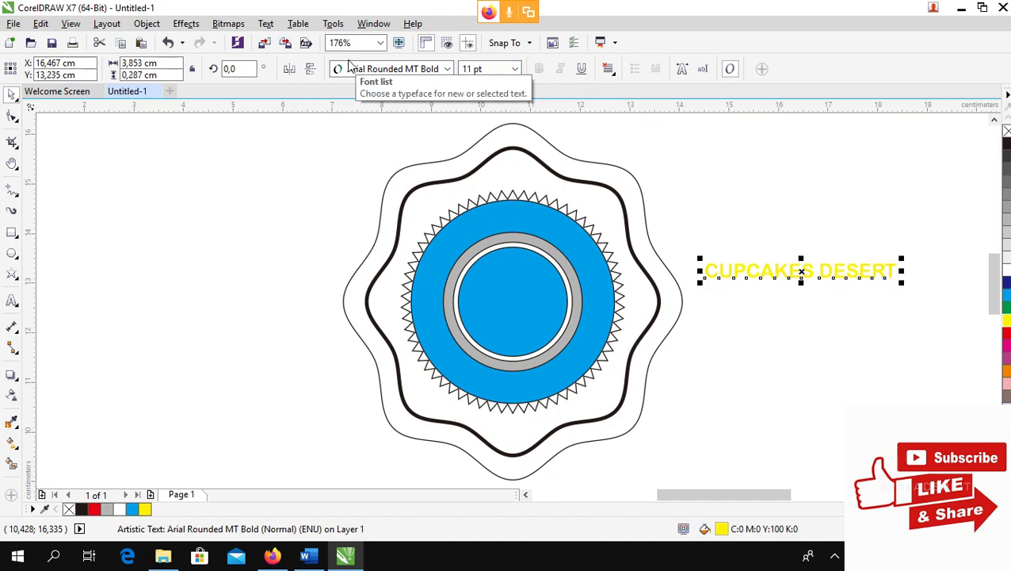
- Fit the yellow CUPCAKES DESERT text along the upper arc inside the large blue circle's edge, and preview the badge full screen
left_click(267, 23)
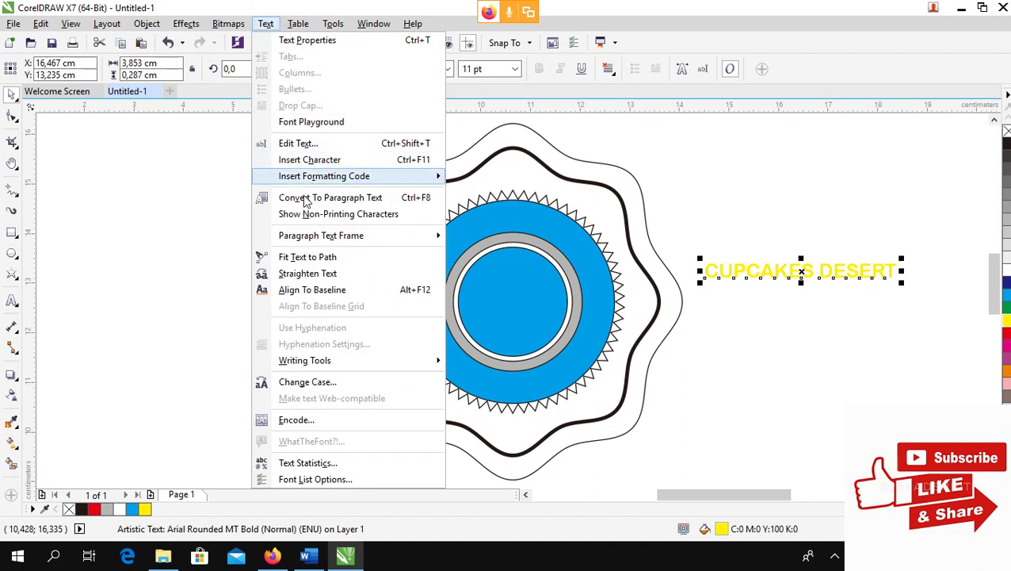
left_click(308, 257)
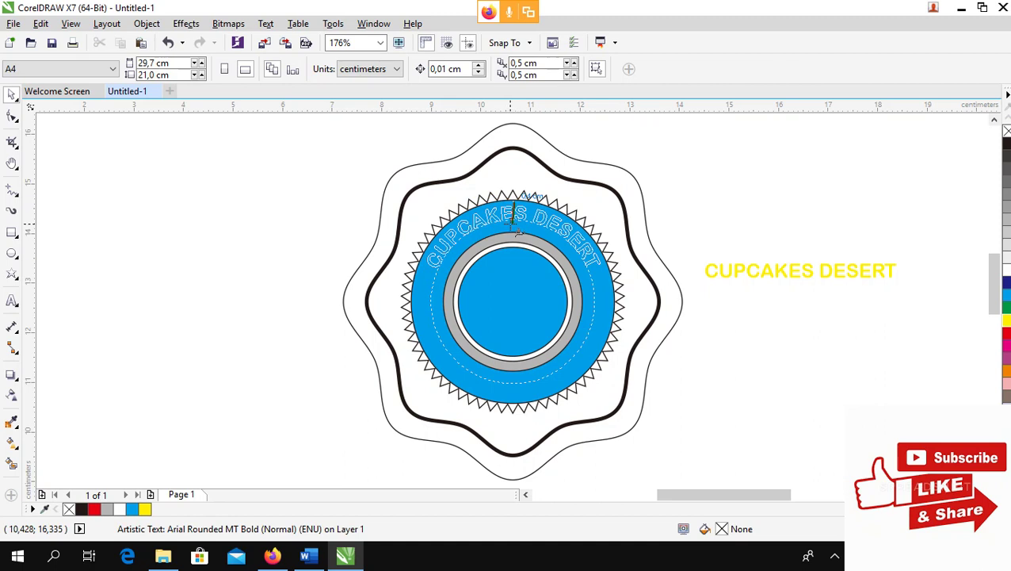
left_click(517, 225)
left_click(695, 207)
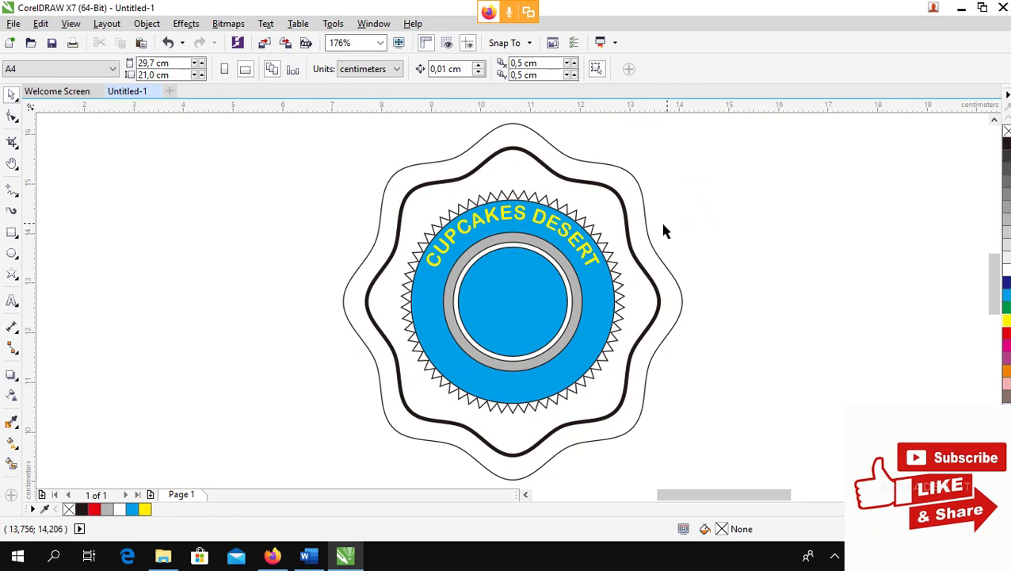
key("F9")
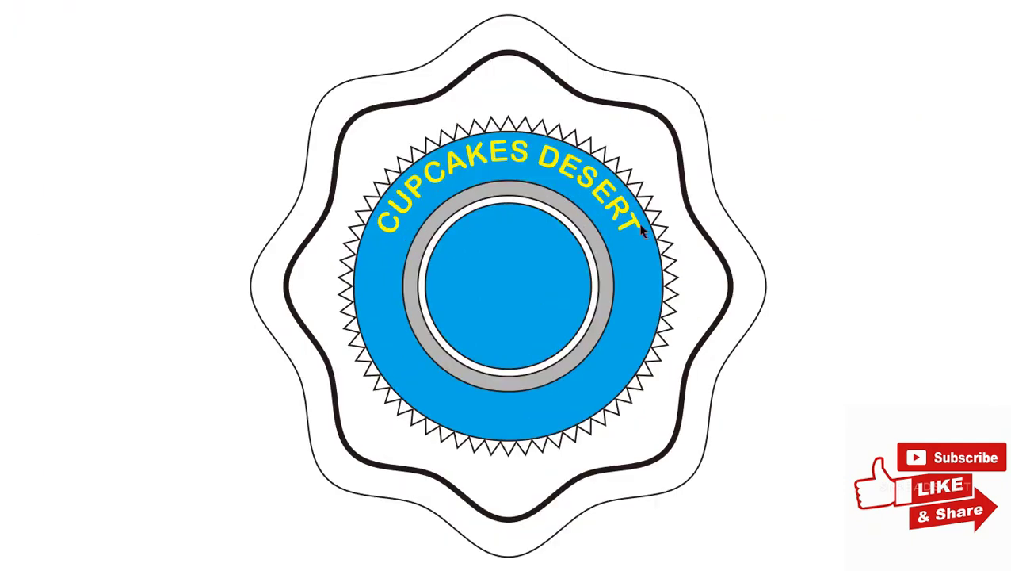
left_click(643, 230)
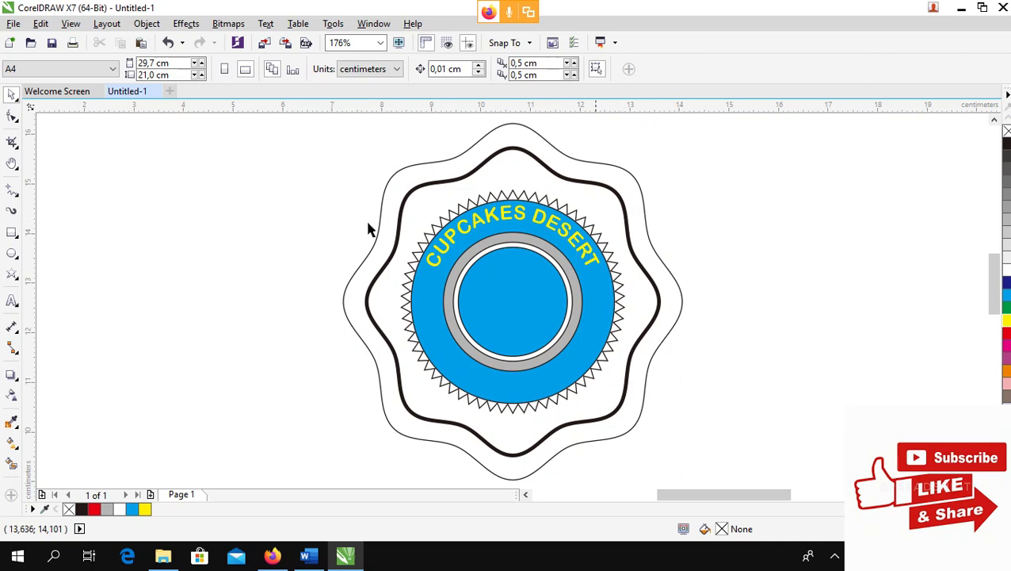
- Add the artistic text Premium Product to the right of the badge
left_click(12, 301)
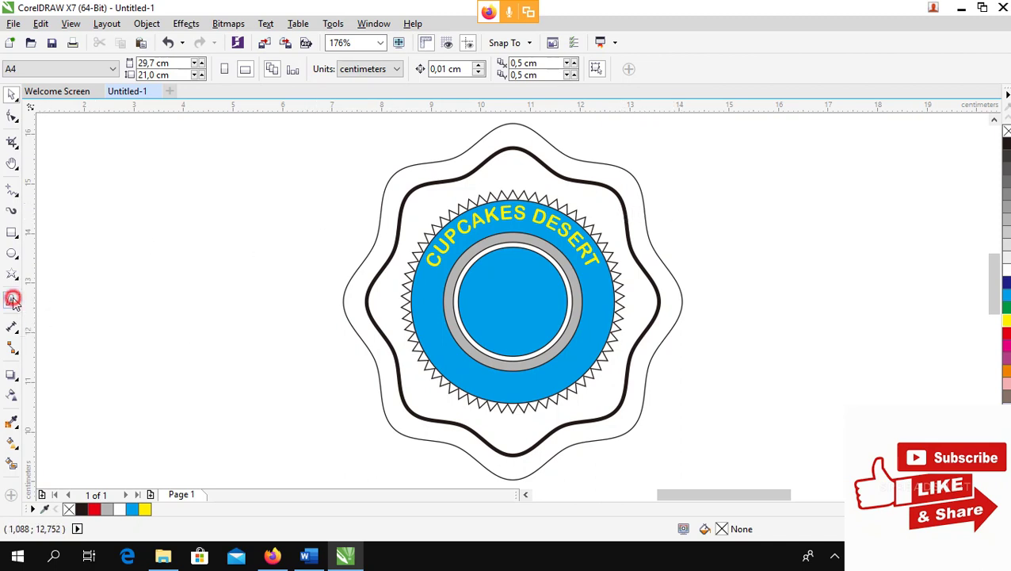
left_click(759, 298)
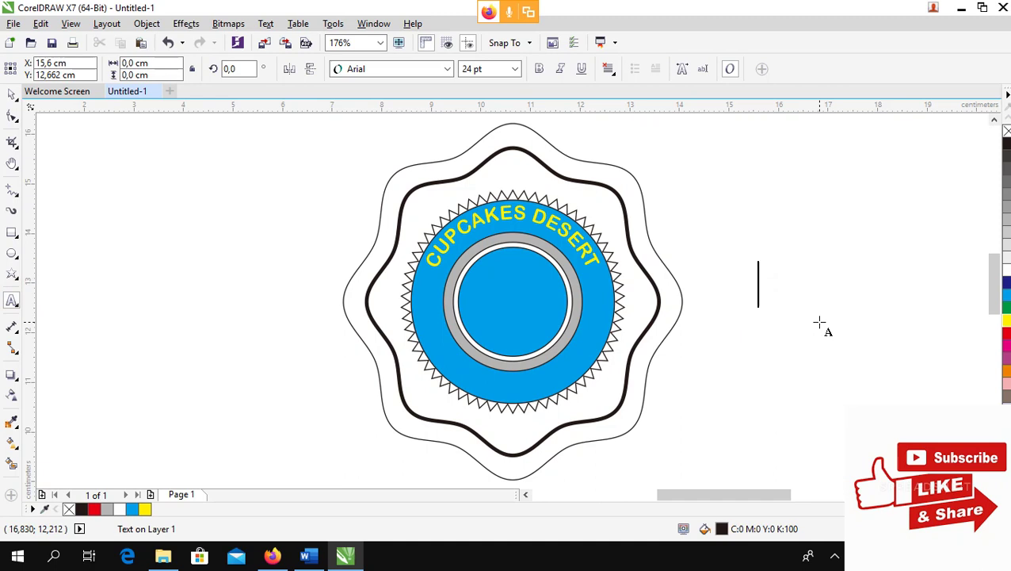
type("Premium")
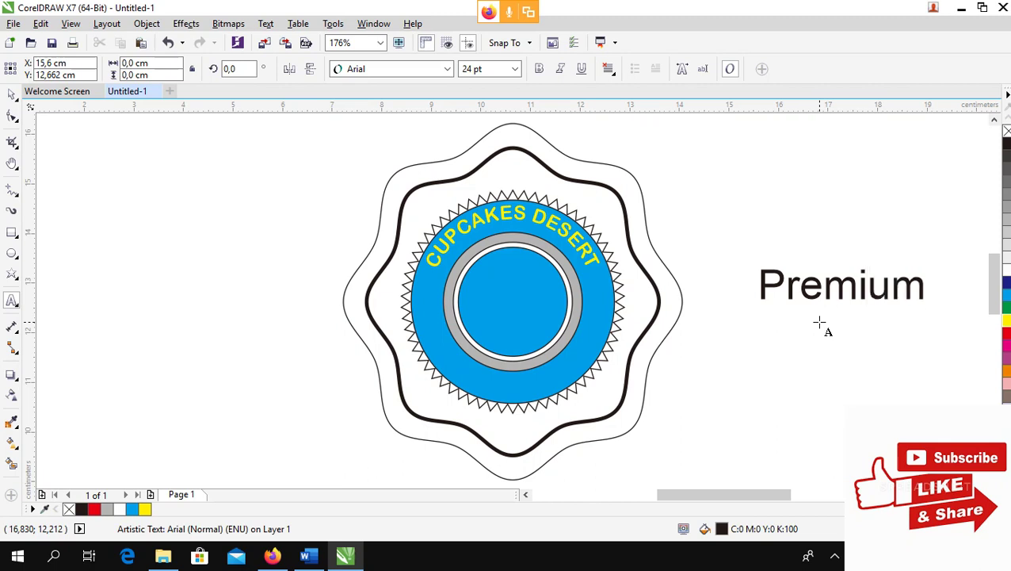
type(" Pro")
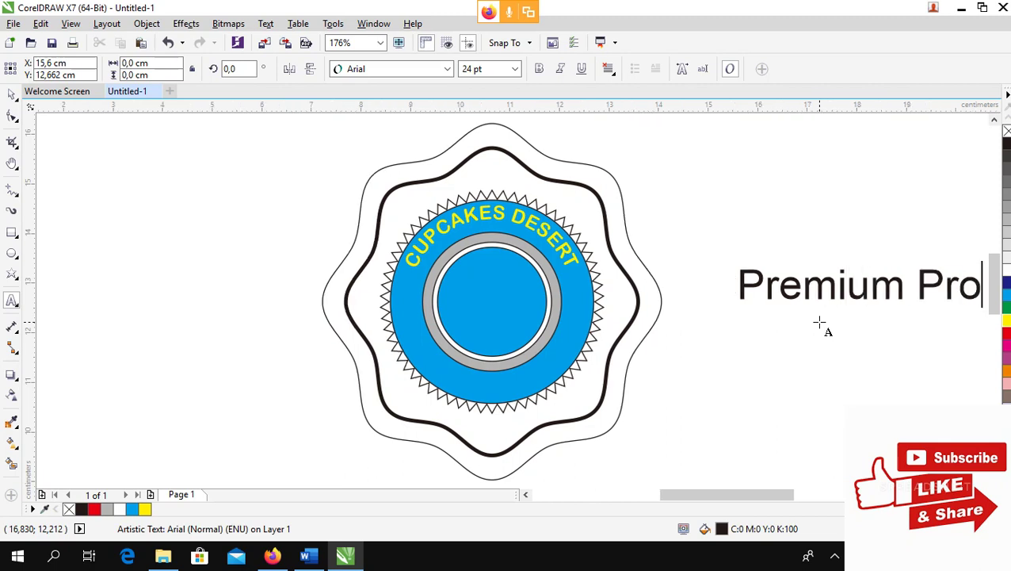
type("d")
key("BackSpace")
type("ducti")
key("BackSpace")
- Set the Premium Product text to Arial Rounded MT Bold at 10 pt and fill it with red
left_click(12, 94)
left_click(447, 69)
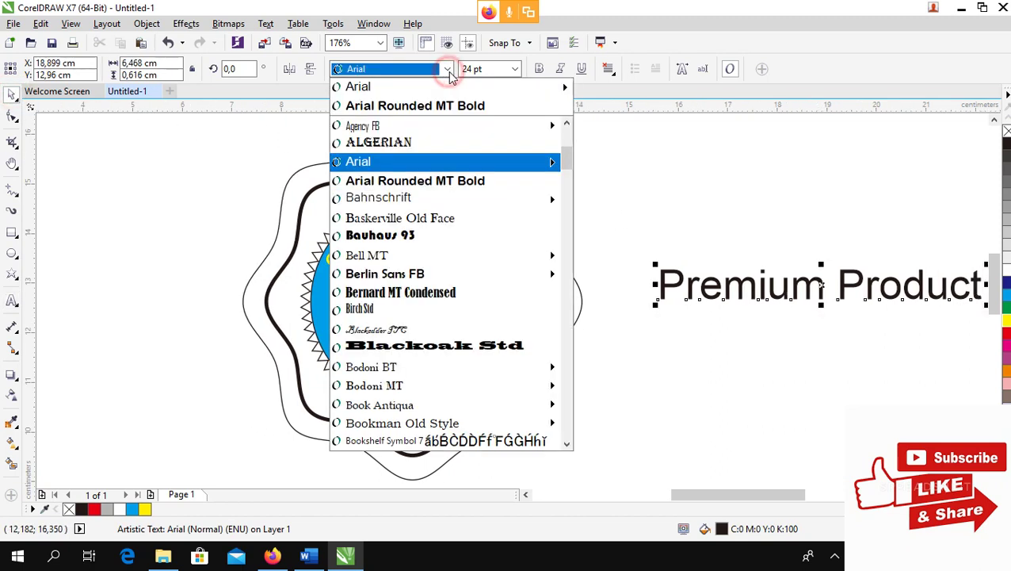
left_click(433, 181)
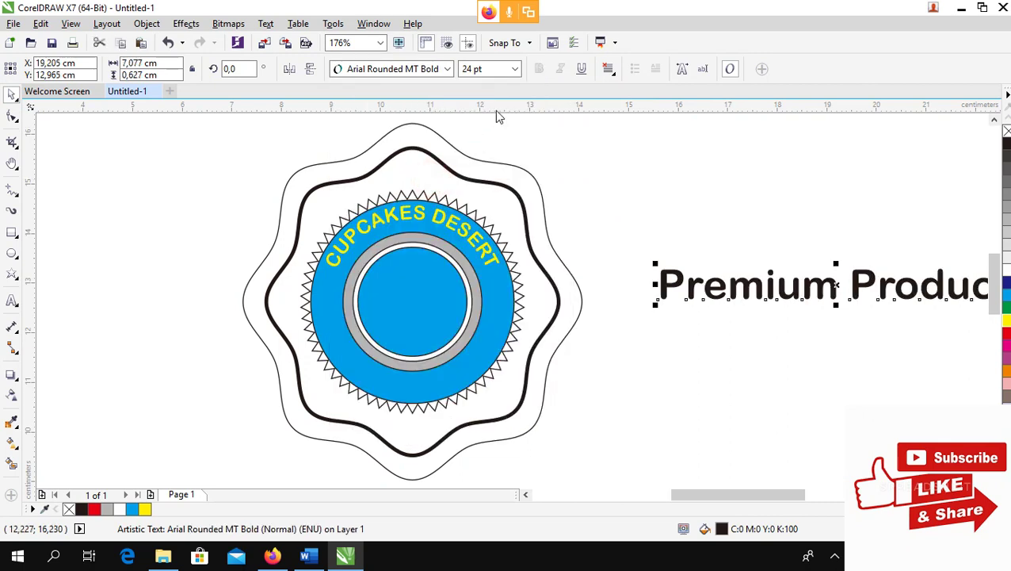
left_click(516, 69)
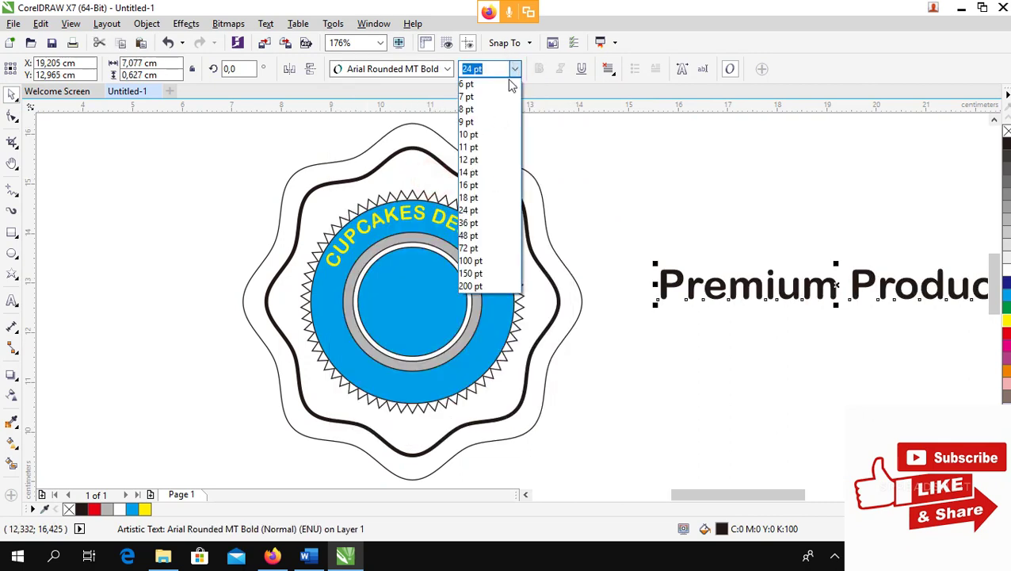
left_click(477, 134)
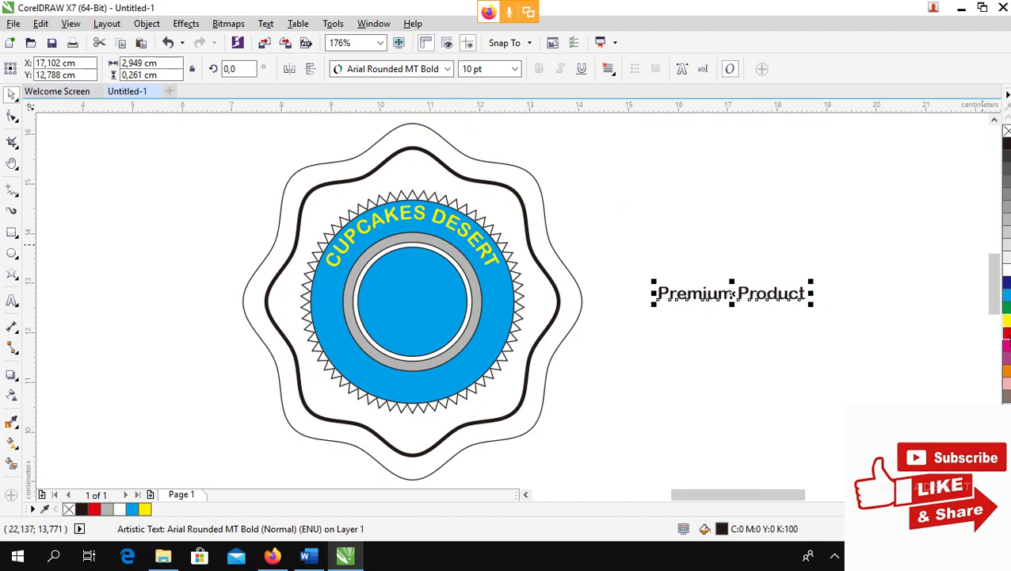
left_click(1005, 333)
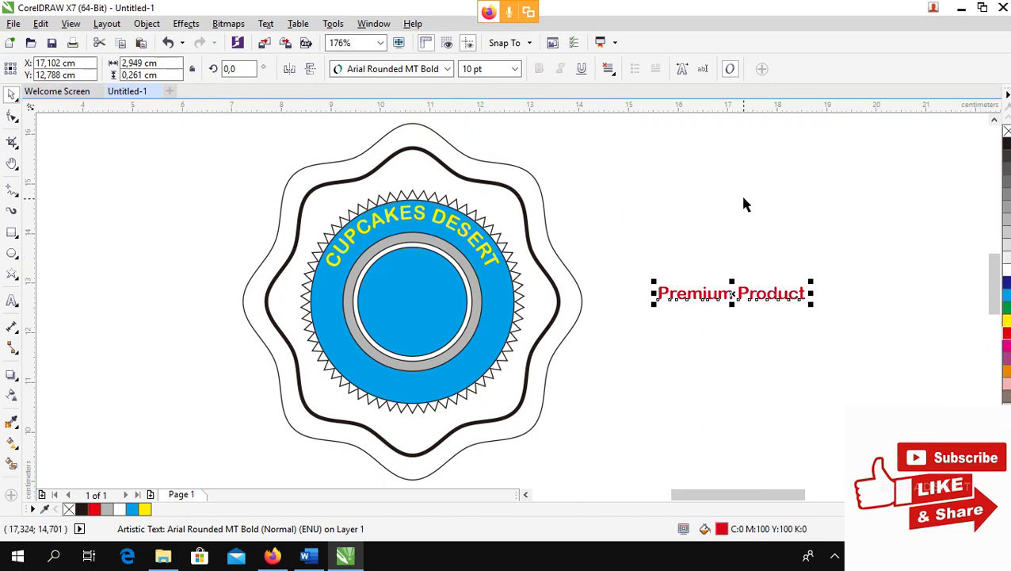
- Fit the Premium Product text along the lower arc of the large blue circle, about 0.4 cm inside its edge
left_click(267, 25)
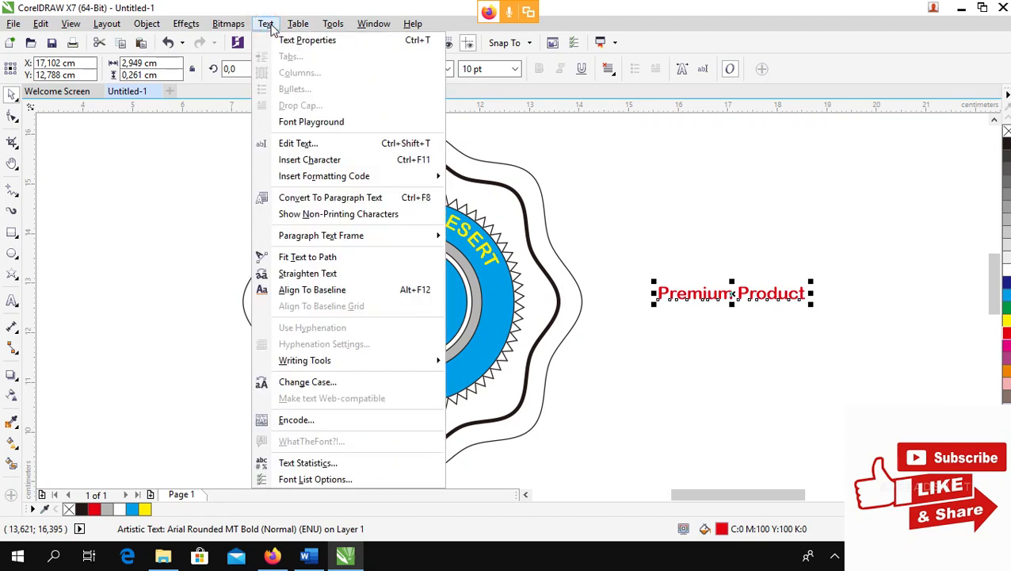
left_click(309, 258)
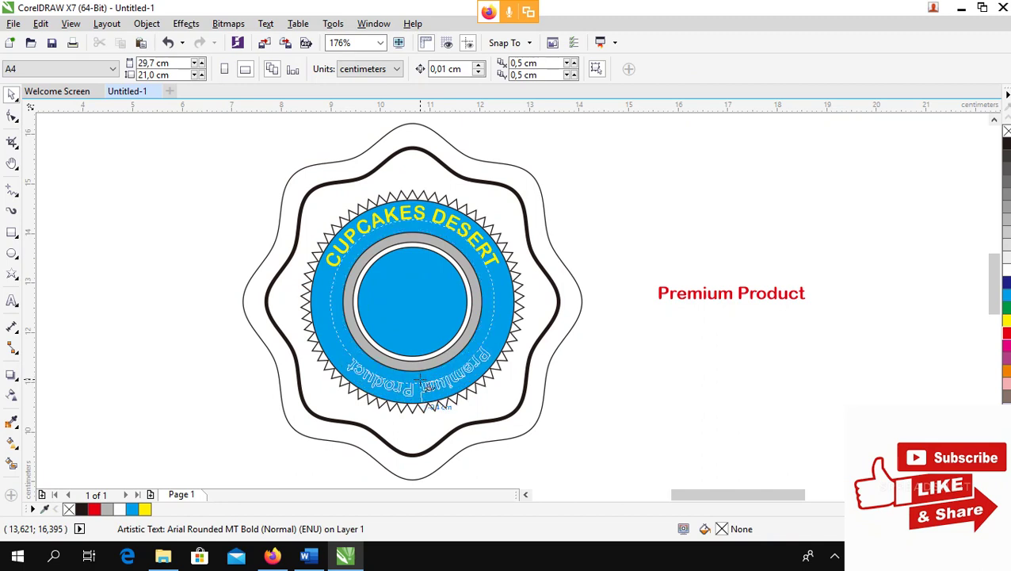
left_click(425, 383)
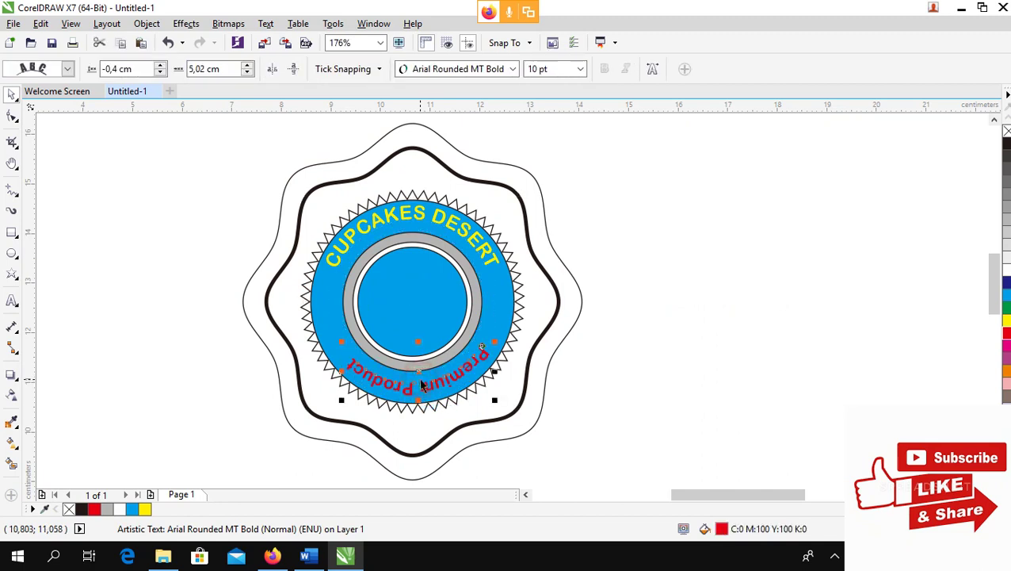
left_click(620, 269)
- Examine the curved Premium Product and CUPCAKES DESERT lettering up close, and return to the view of the whole badge
scroll(576, 282, "up", 3)
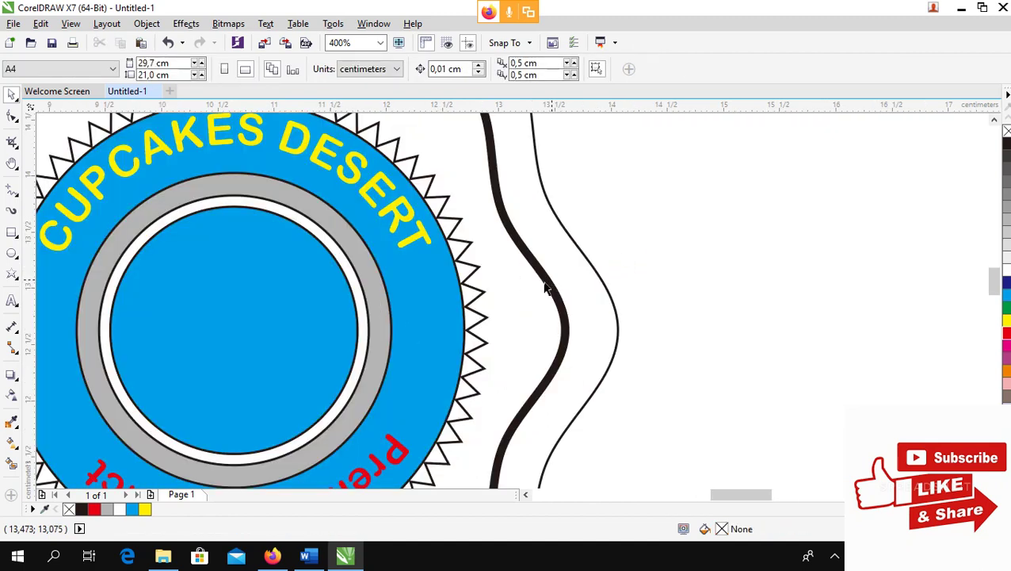
left_click(753, 496)
mouse_move(679, 485)
left_mouse_down()
mouse_move(694, 482)
mouse_move(695, 492)
left_mouse_up()
key("h")
left_click_drag(719, 406, 693, 378)
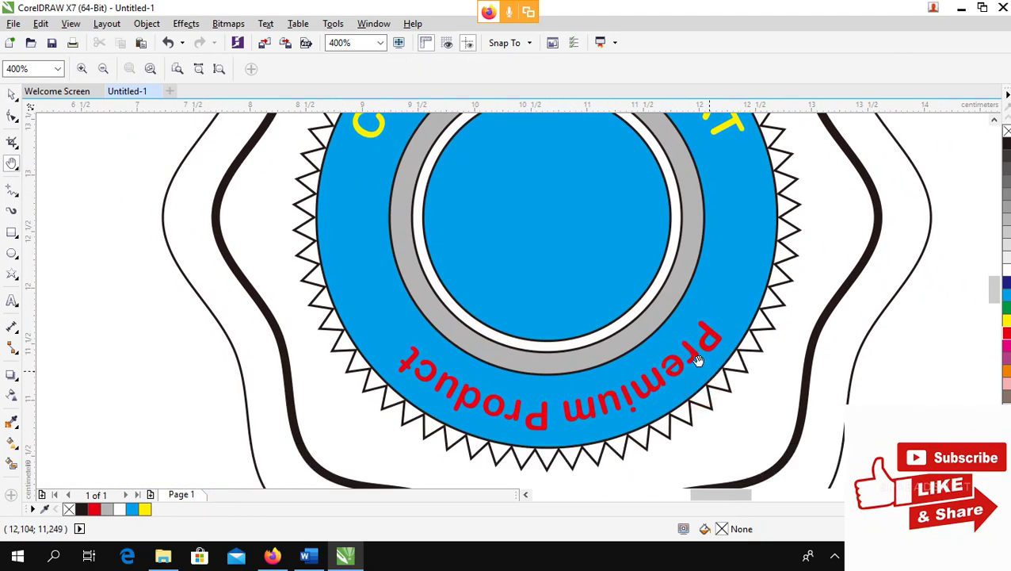
left_click_drag(653, 276, 681, 294)
left_click_drag(688, 349, 670, 313)
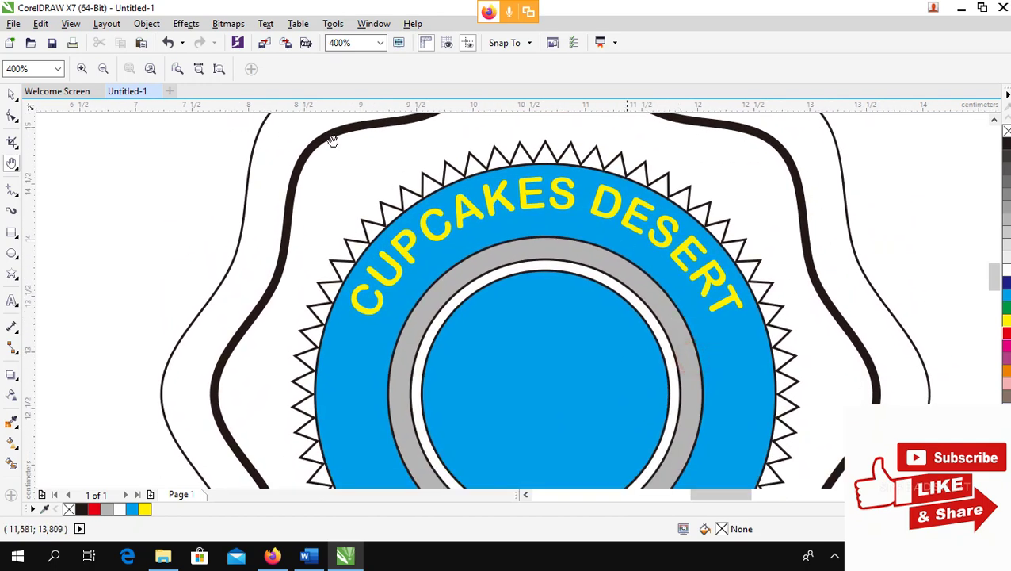
key("F4")
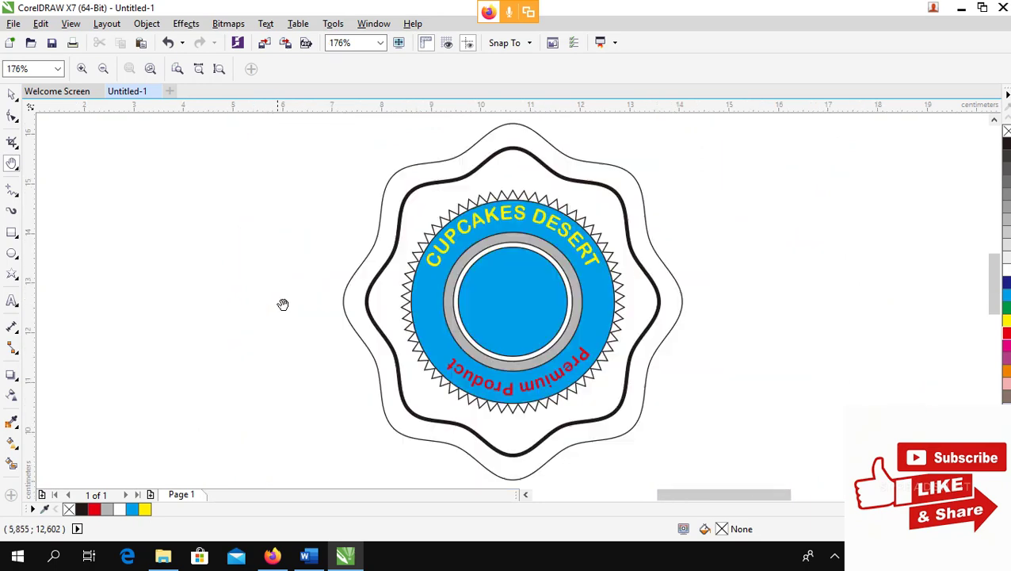
left_click(11, 95)
left_click(136, 173)
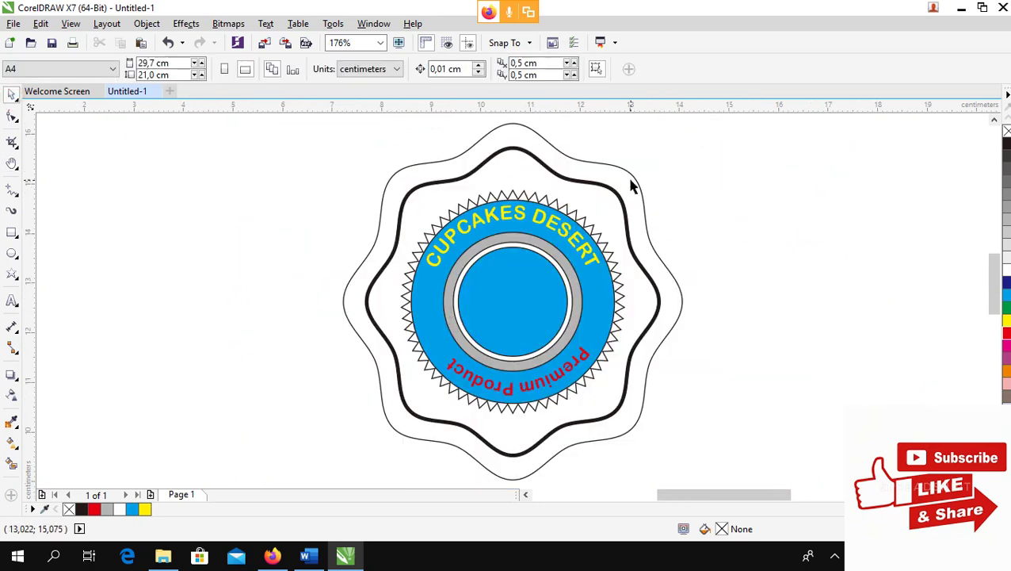
- Fill the outermost wavy shape of the badge with 90% black
left_click(632, 179)
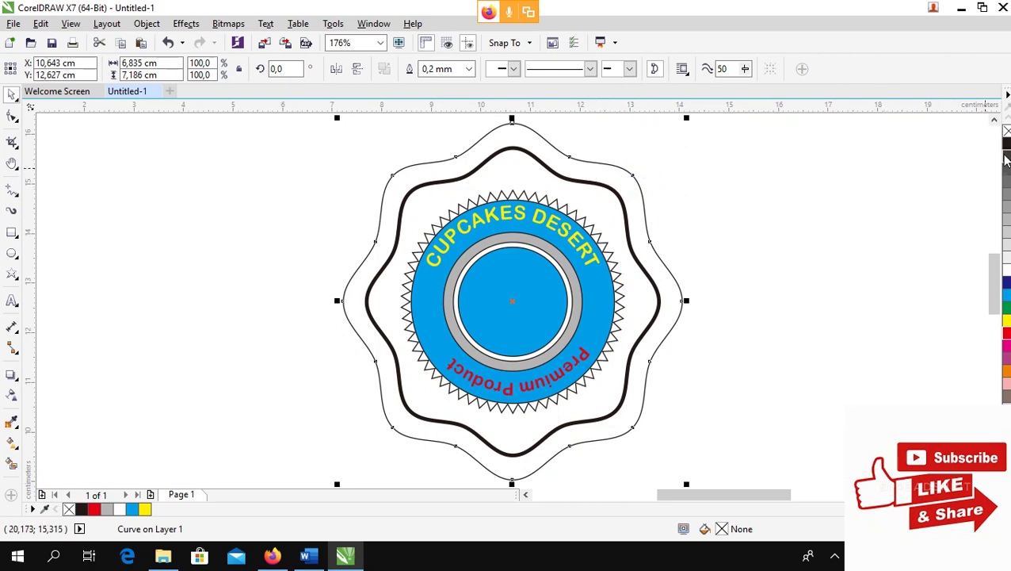
left_click(1005, 155)
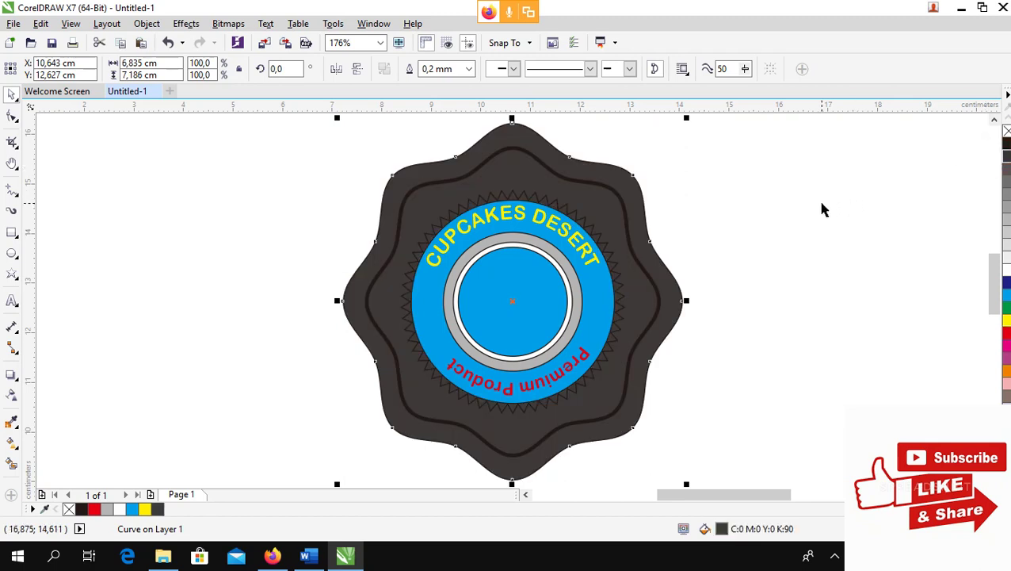
left_click(778, 217)
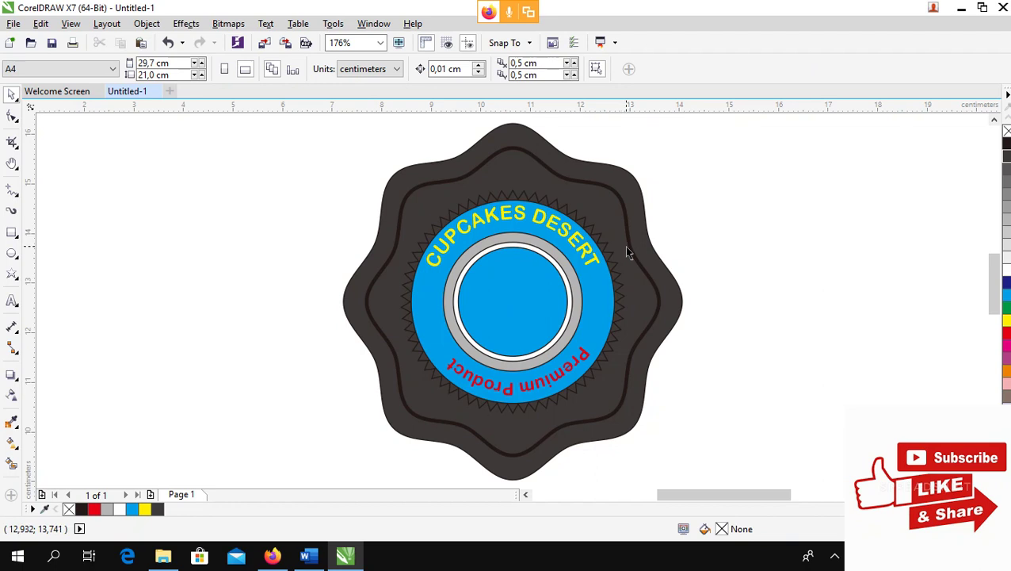
- Give the inner wavy line of the badge a white outline
left_click(628, 246)
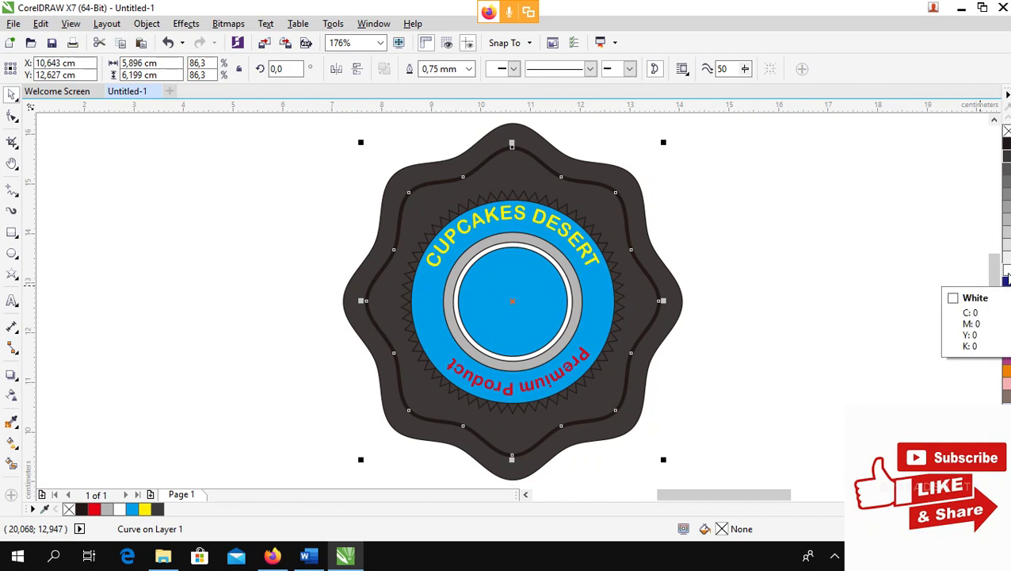
right_click(1003, 269)
left_click(834, 254)
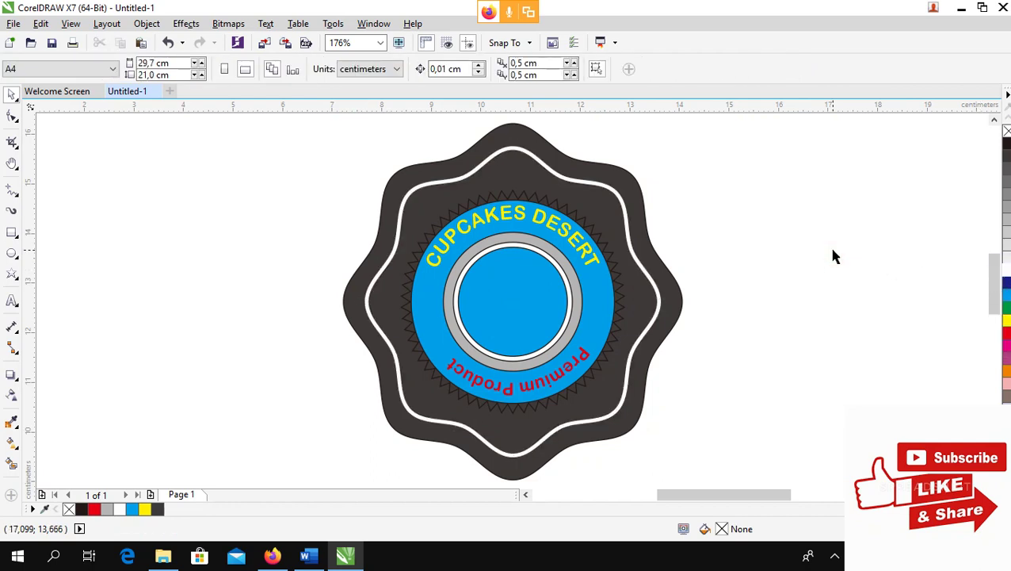
- Set the outline of the serrated star around the blue circle to yellow
left_click(596, 231)
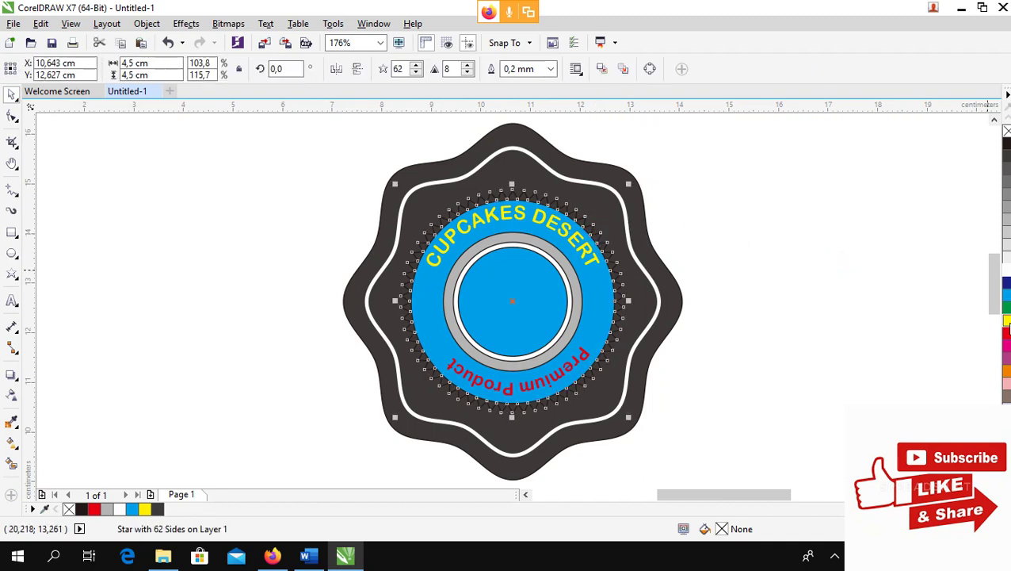
right_click(1006, 321)
left_click(838, 276)
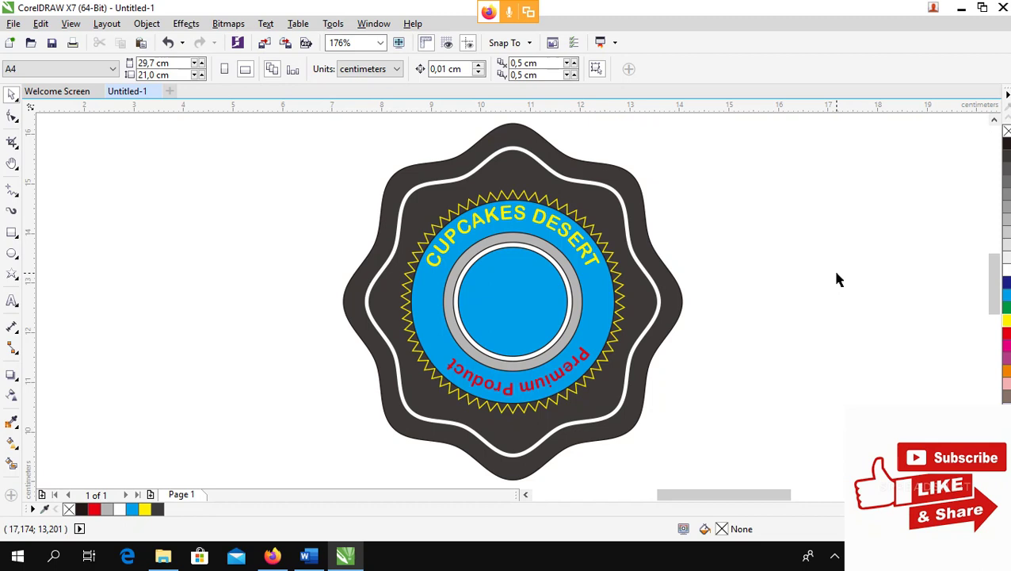
- Try an orange fill on the large blue circle with its curved lettering, and undo the fill
left_click(597, 278)
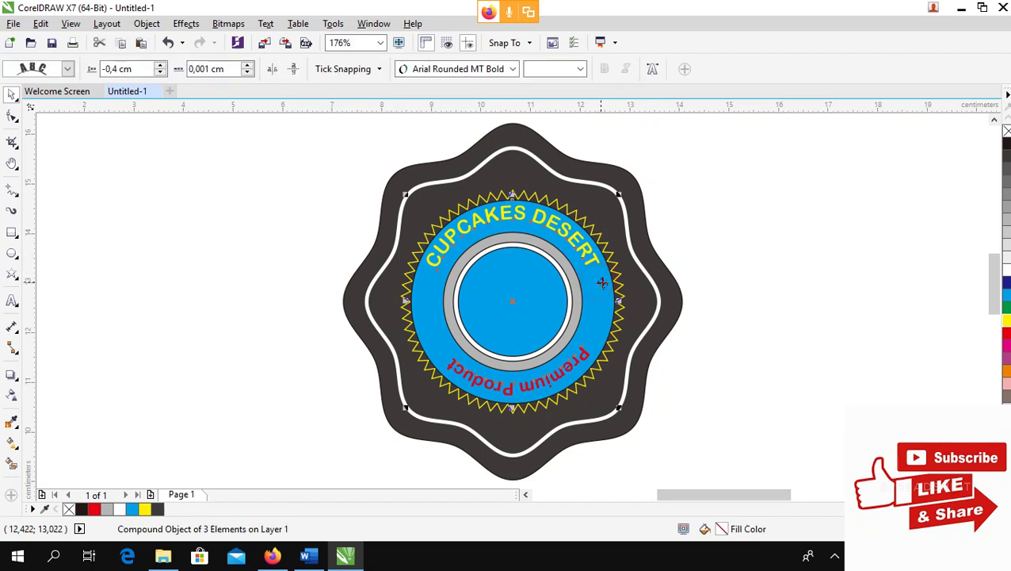
left_click(1006, 369)
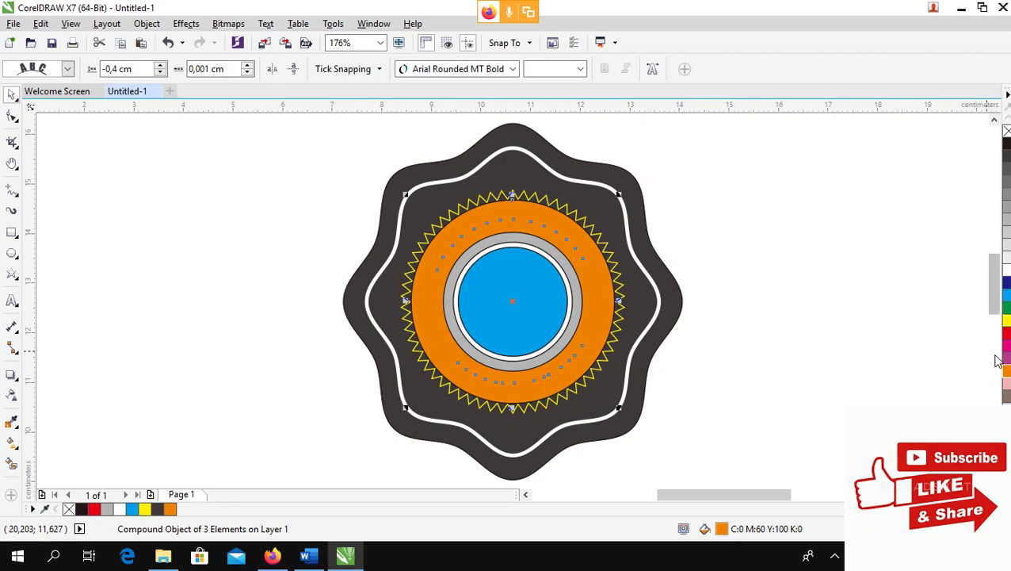
key("ctrl+z")
left_click(862, 275)
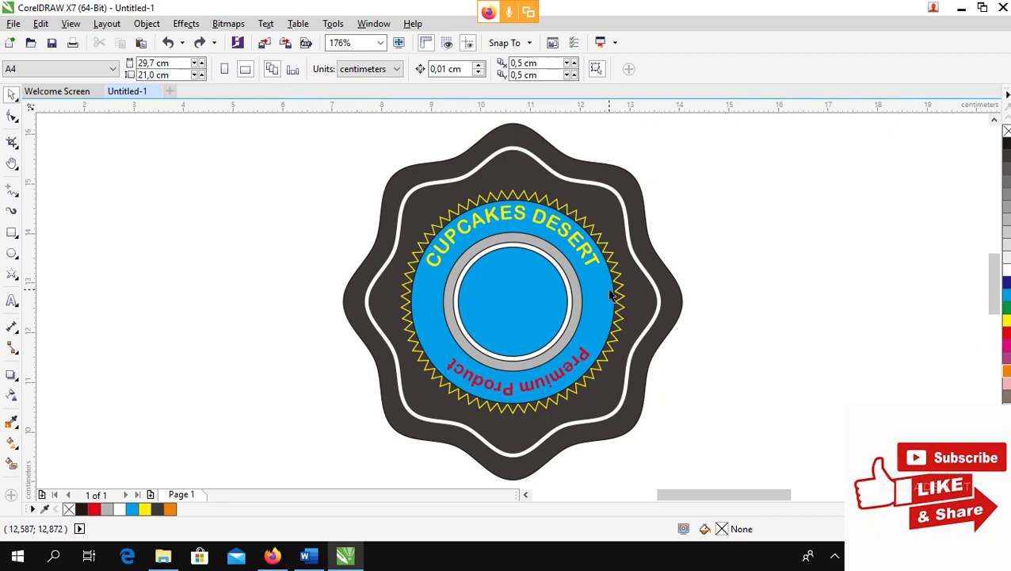
- Fill the grey ring and the blue circle at the badge's centre with yellow
left_click(580, 288)
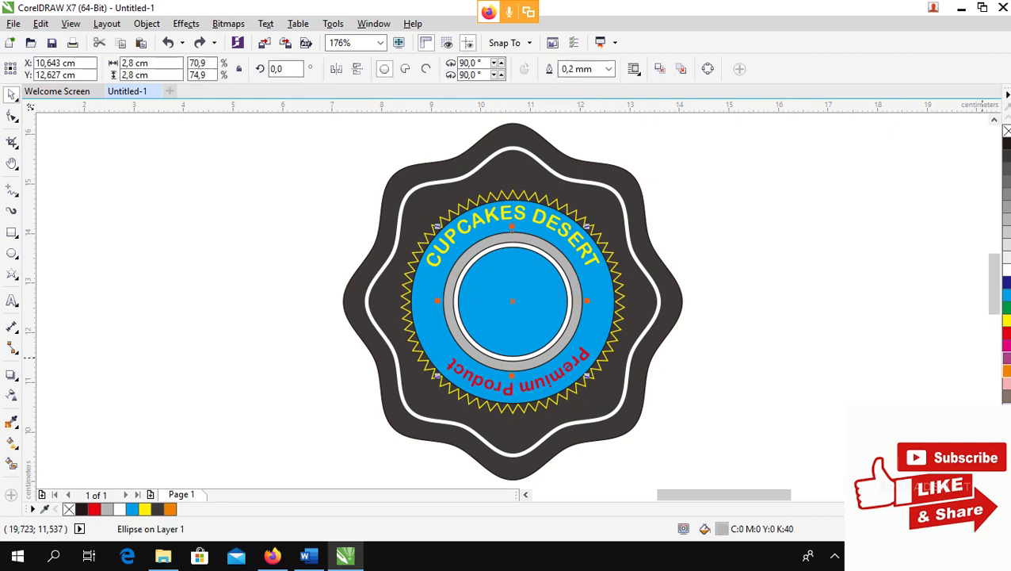
left_click(1006, 320)
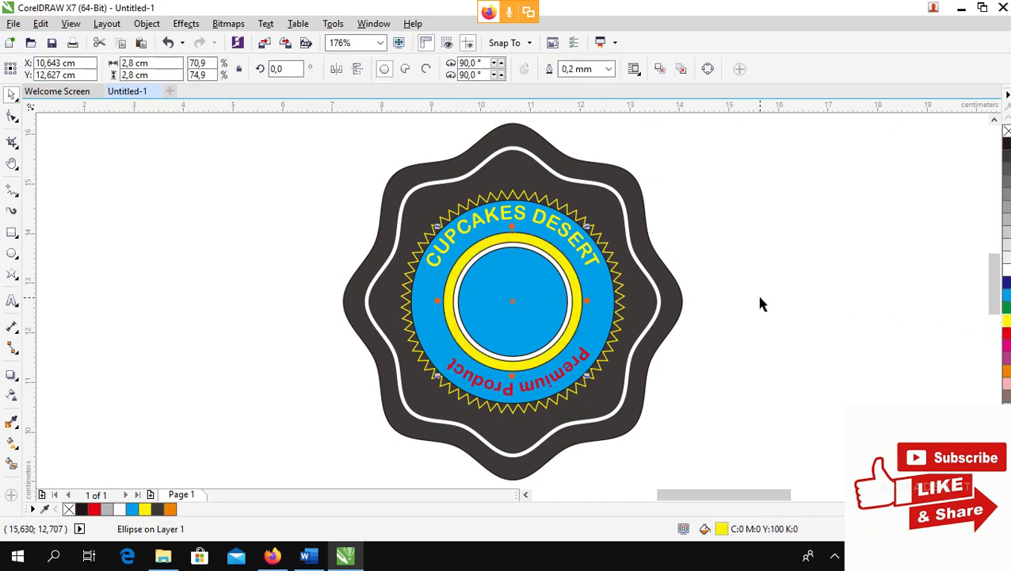
left_click(557, 290)
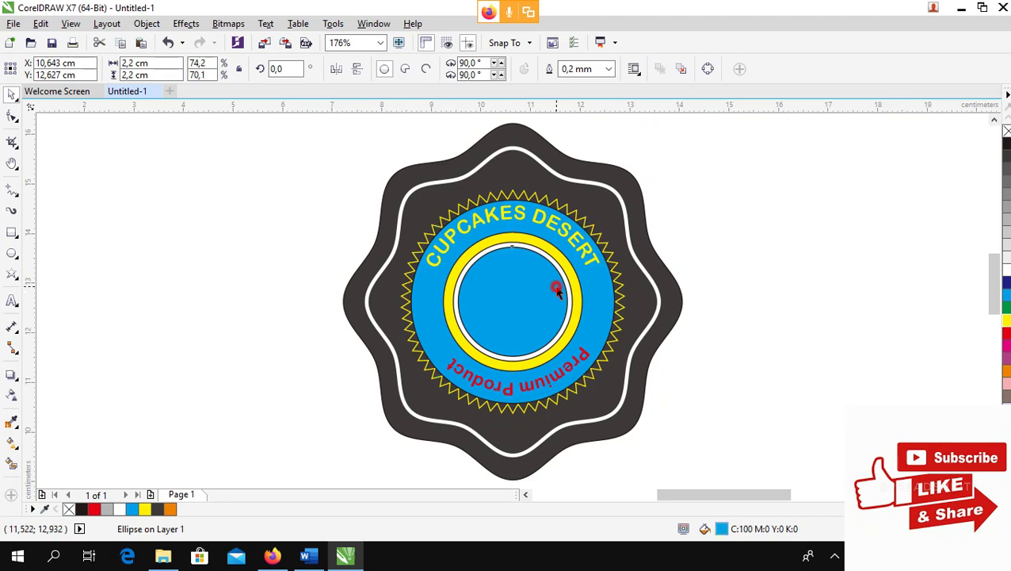
left_click(1006, 321)
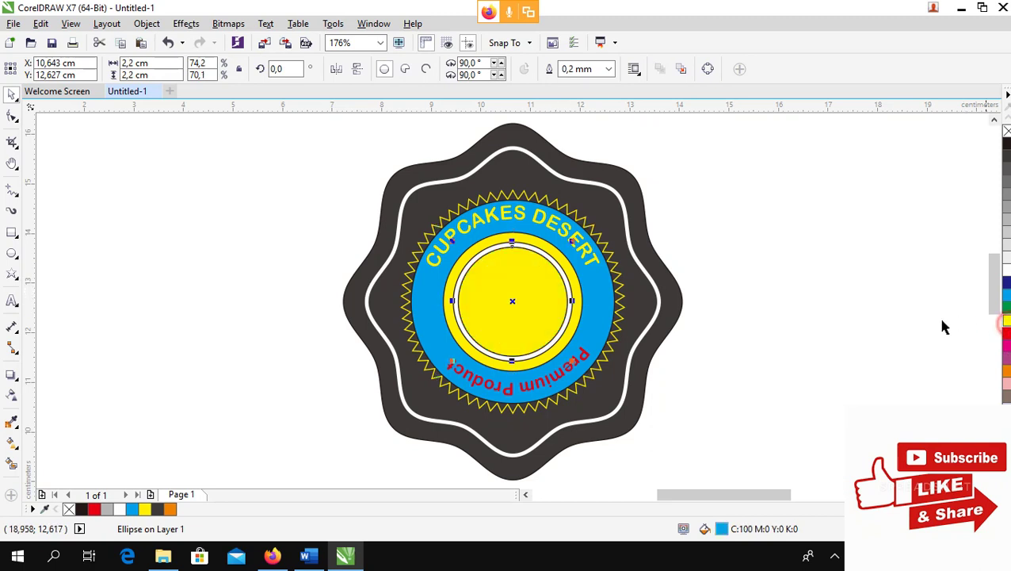
left_click(759, 272)
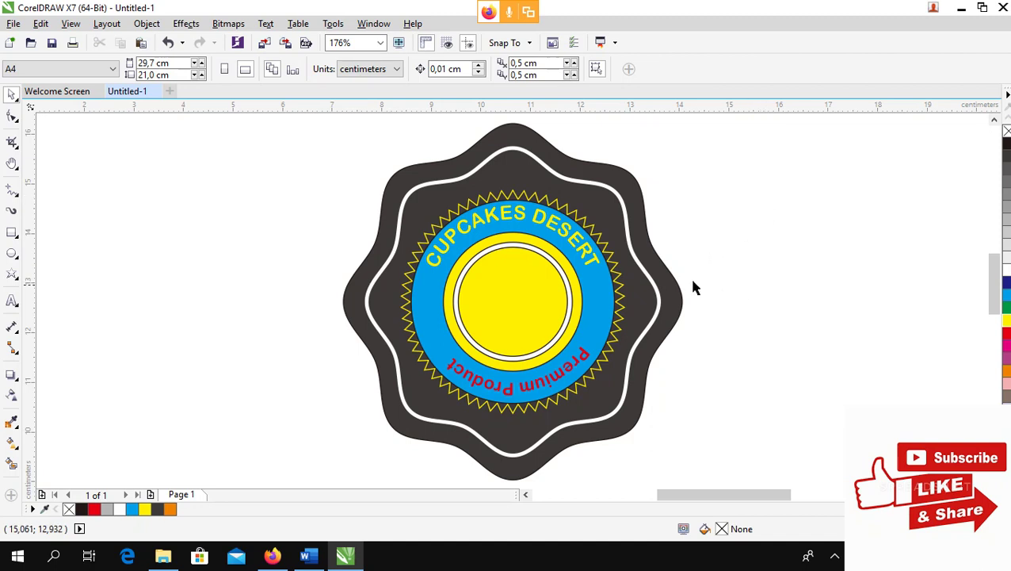
- Draw two five-pointed stars on the blue ring, about 0.3 cm wide on the left and about 0.44 cm wide on the right
left_click(12, 274)
left_click_drag(424, 310, 436, 321)
left_click_drag(592, 289, 615, 311)
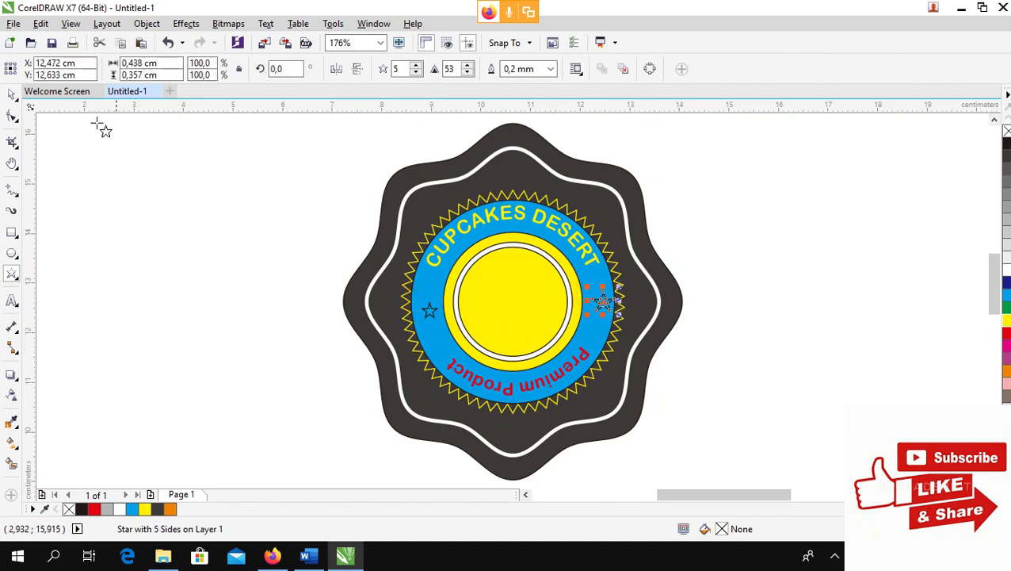
- Shift the right star slightly inward on the blue ring and align it horizontally level with the left star
left_click(12, 94)
left_click_drag(605, 300, 601, 299)
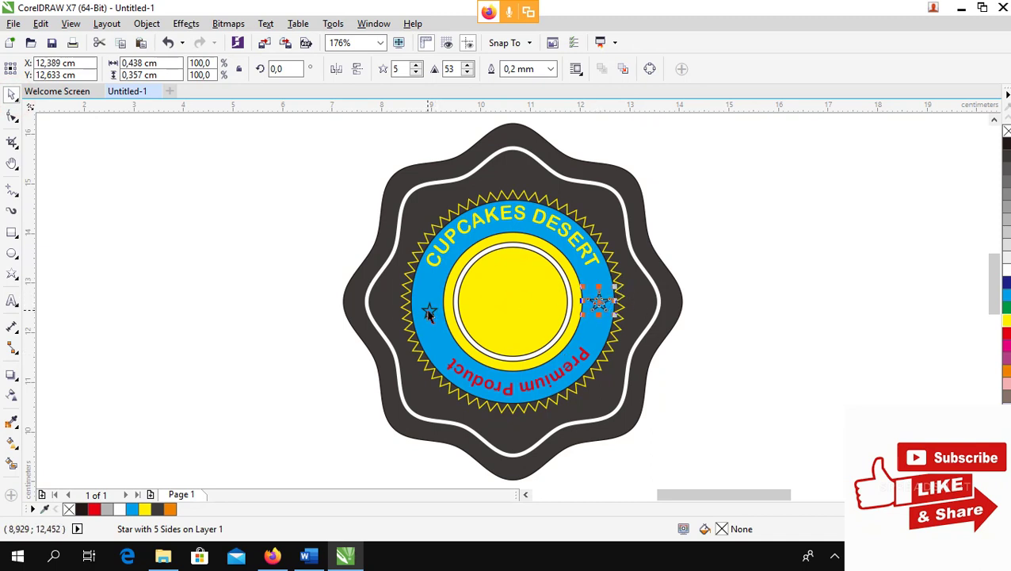
left_click(430, 311, "shift")
key("e")
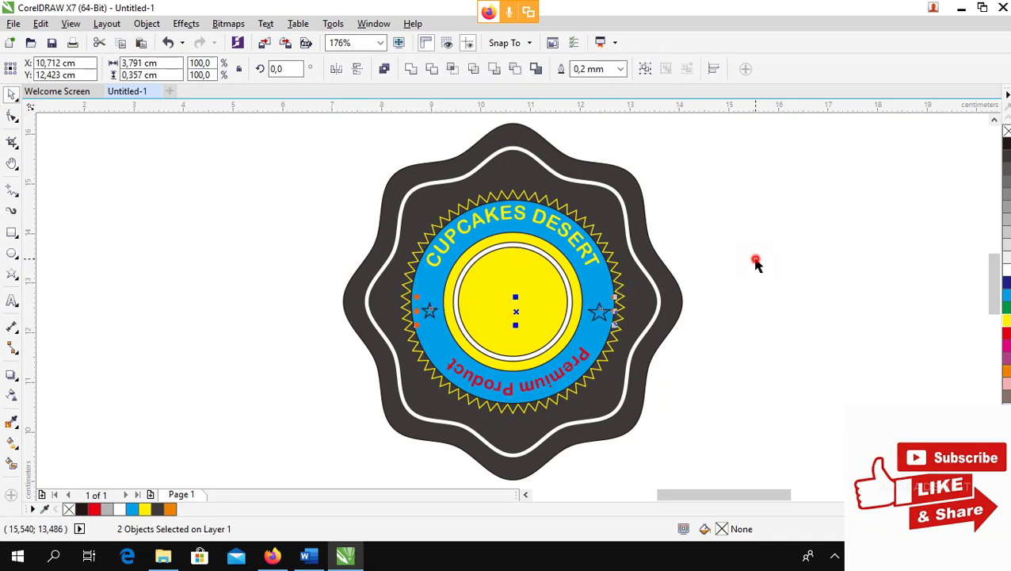
left_click(754, 263)
- Colour both small stars on the blue ring yellow, including their outlines
left_click(599, 313)
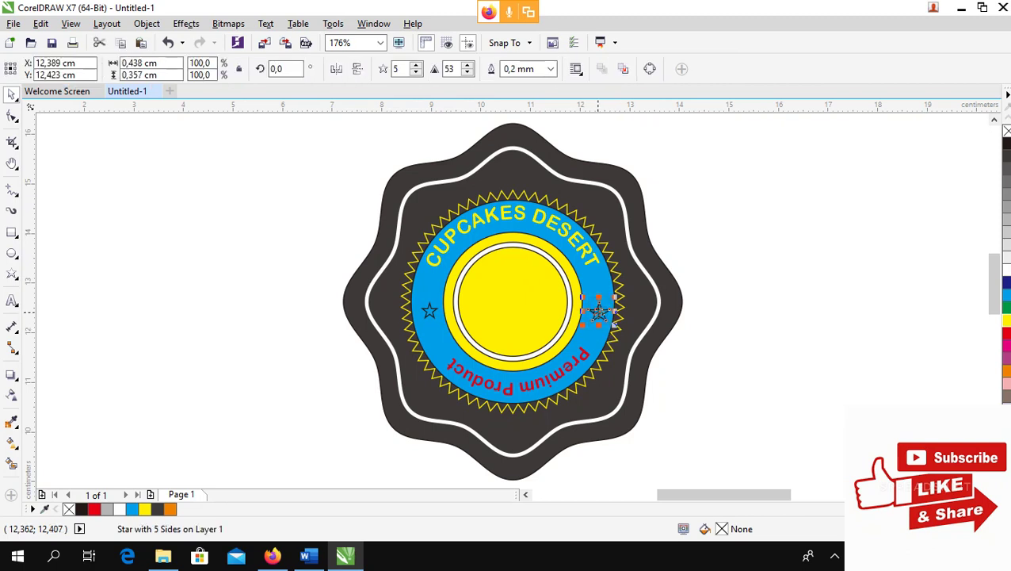
left_click(1006, 321)
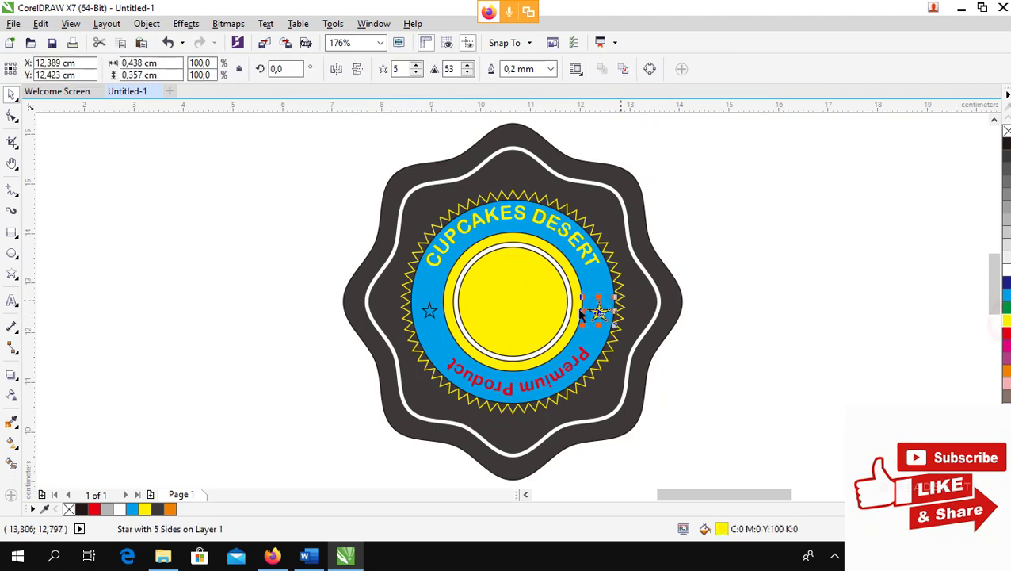
left_click(432, 311)
left_click(1006, 321)
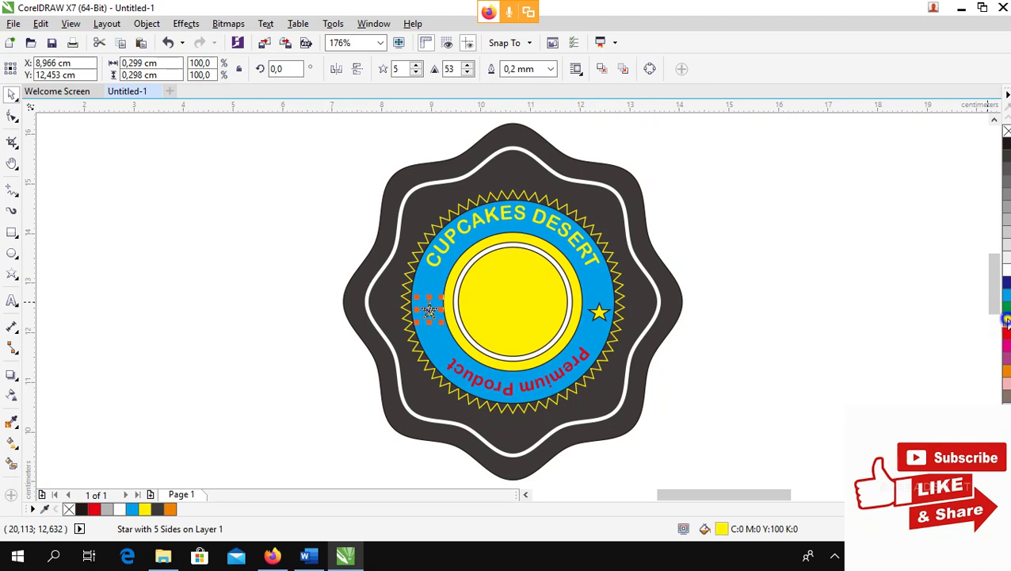
left_click(597, 314)
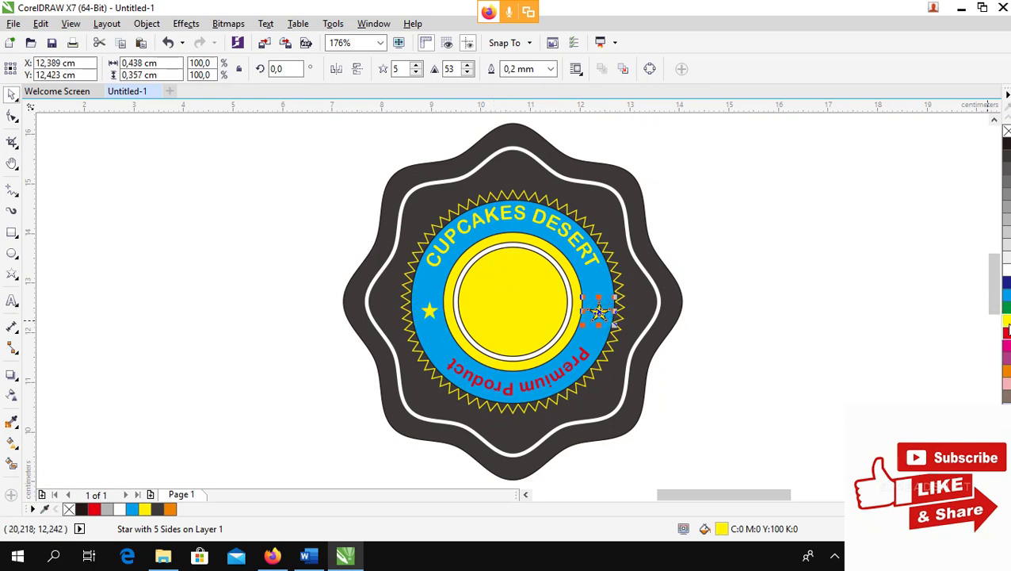
left_click(741, 307)
left_click(601, 315)
left_click(766, 301)
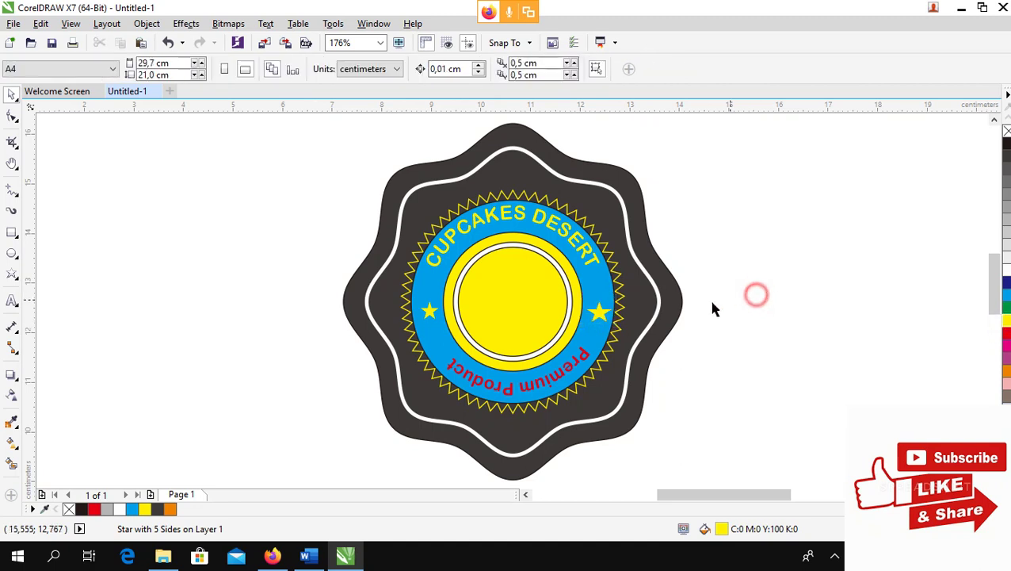
- Delete the smaller left star, place a copy of the right star there, and align the two stars level
left_click(429, 310)
key("Delete")
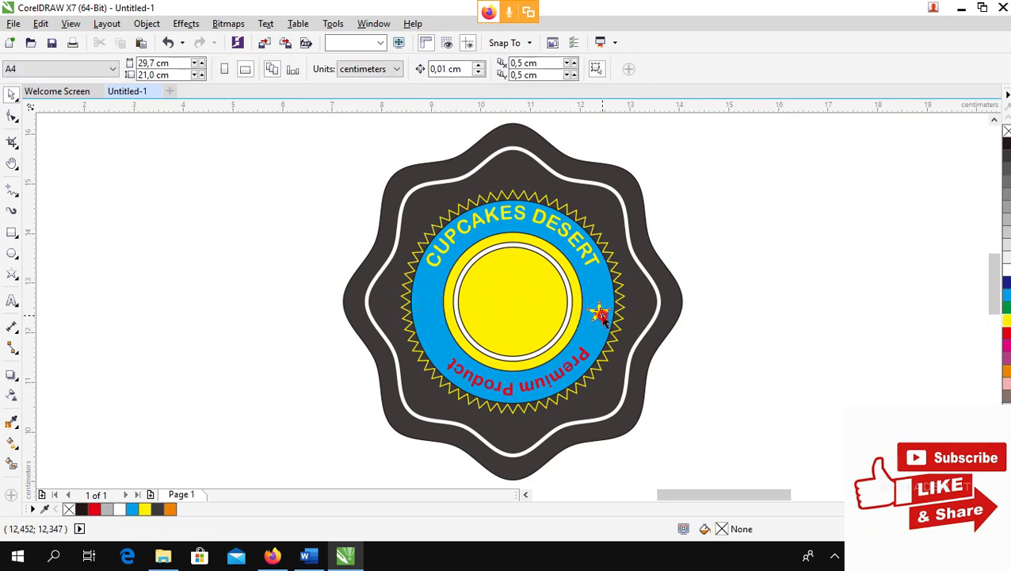
left_click(601, 313)
left_click_drag(601, 314, 426, 313)
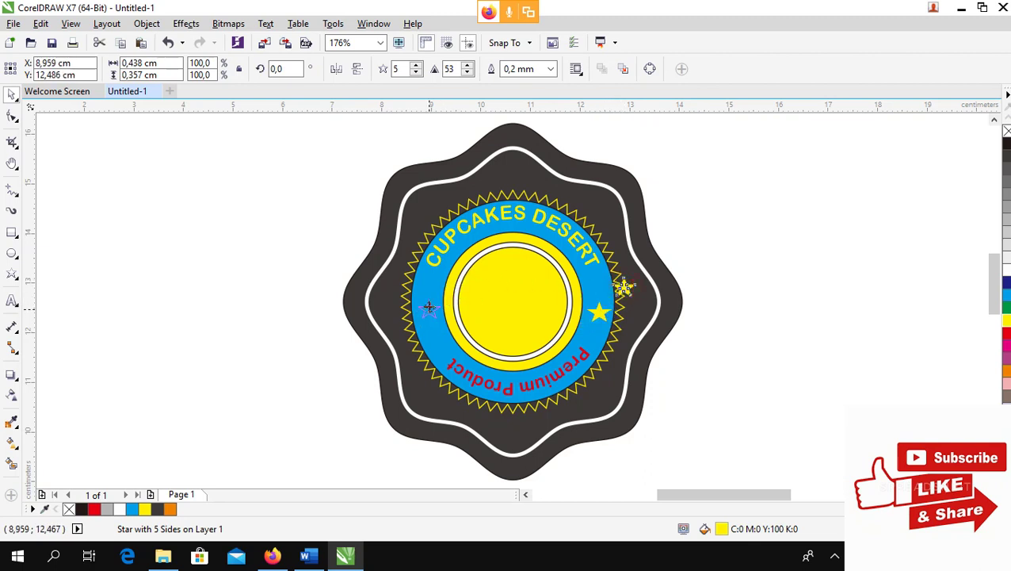
left_click(601, 313, "shift")
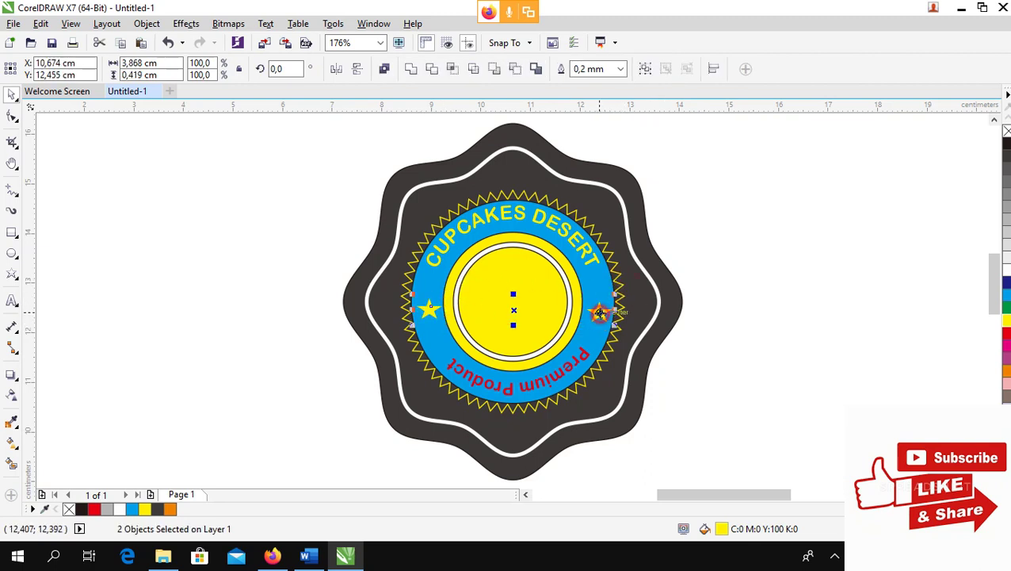
left_click(695, 261)
- Examine the badge's stars, curved lettering and wavy edges up close, and return to the view of the whole badge
scroll(519, 304, "up", 3)
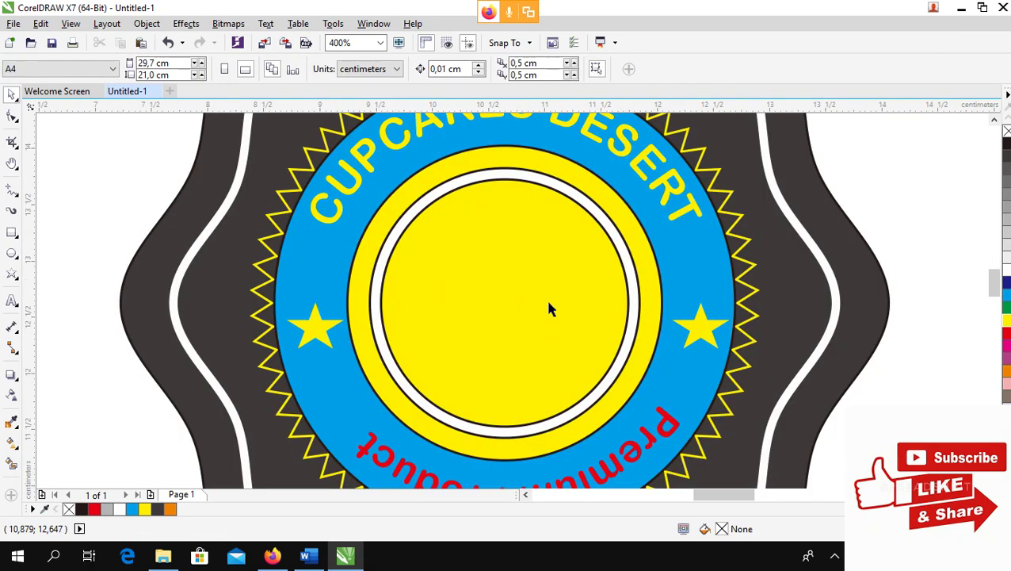
left_click_drag(995, 287, 943, 303)
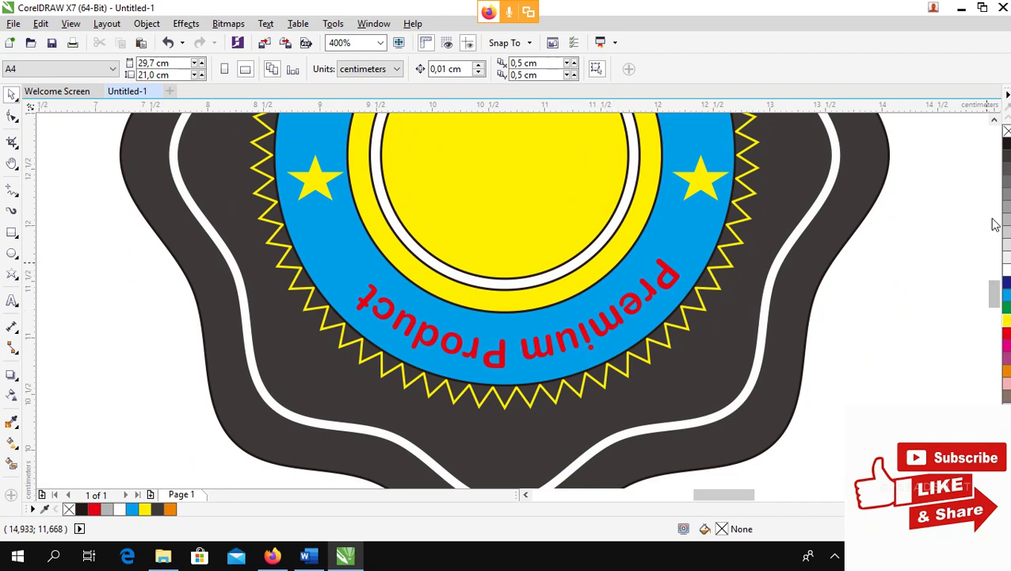
left_click(994, 120)
left_click(995, 120)
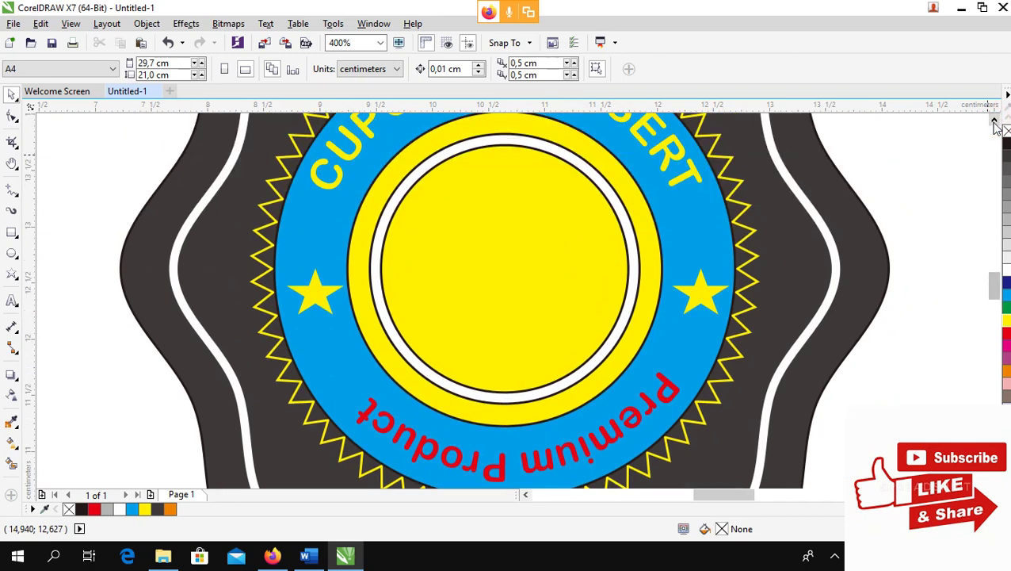
left_click(995, 121)
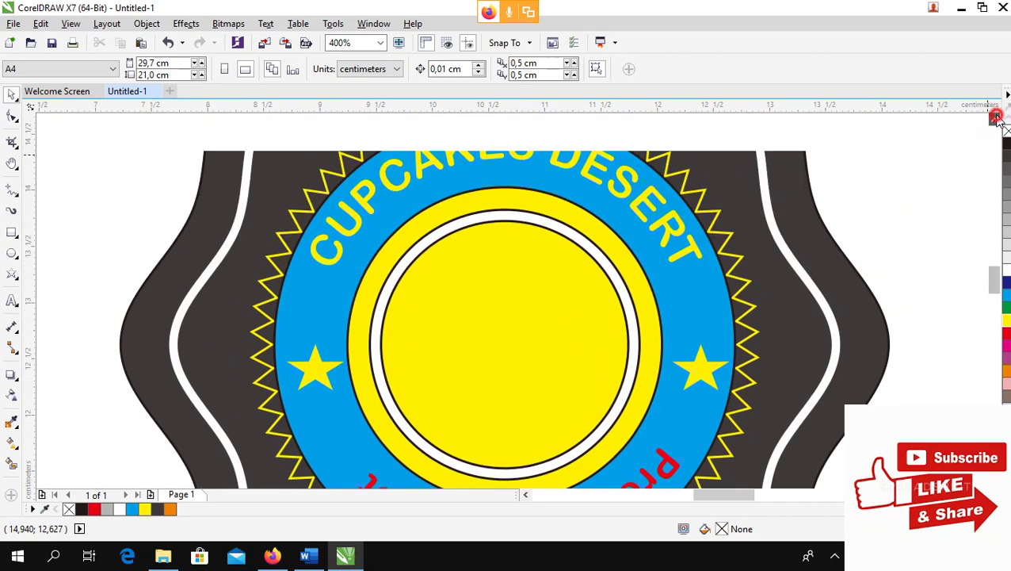
left_click(995, 120)
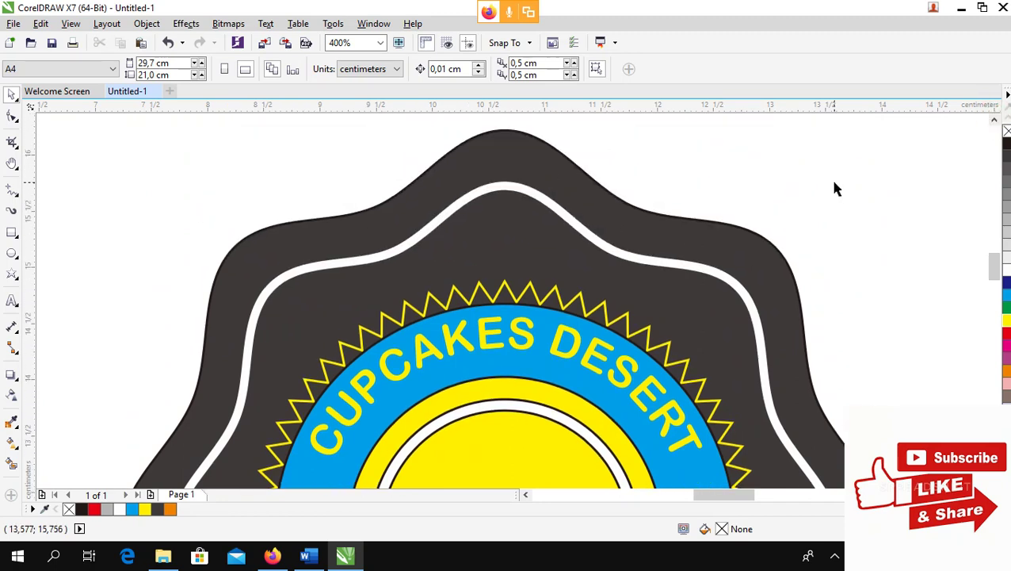
key("F4")
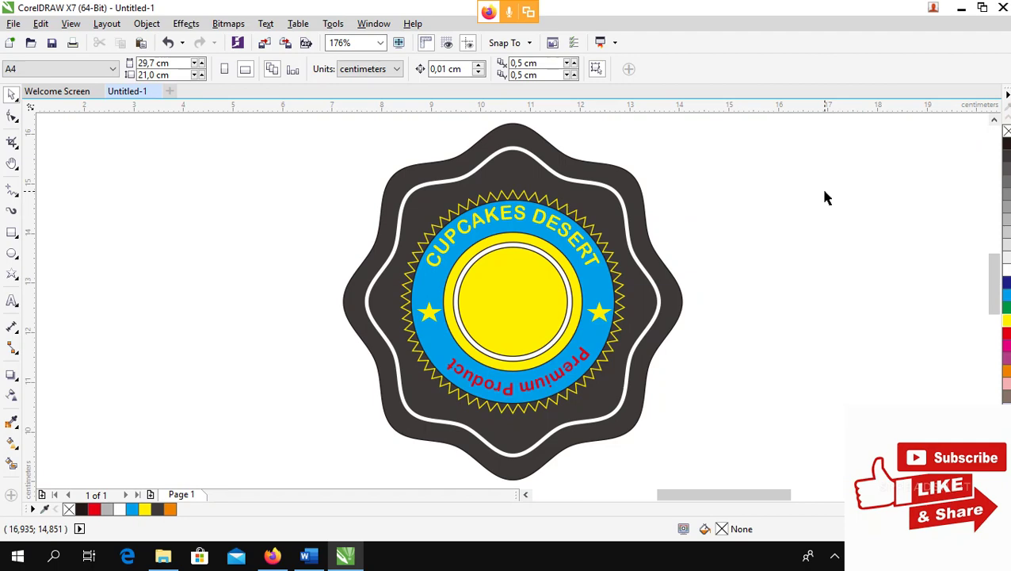
- Capture the screen with the finished badge and send the screenshot to the DESIGN GRAFIS BAS 48 group in WhatsApp Web
left_click(272, 556)
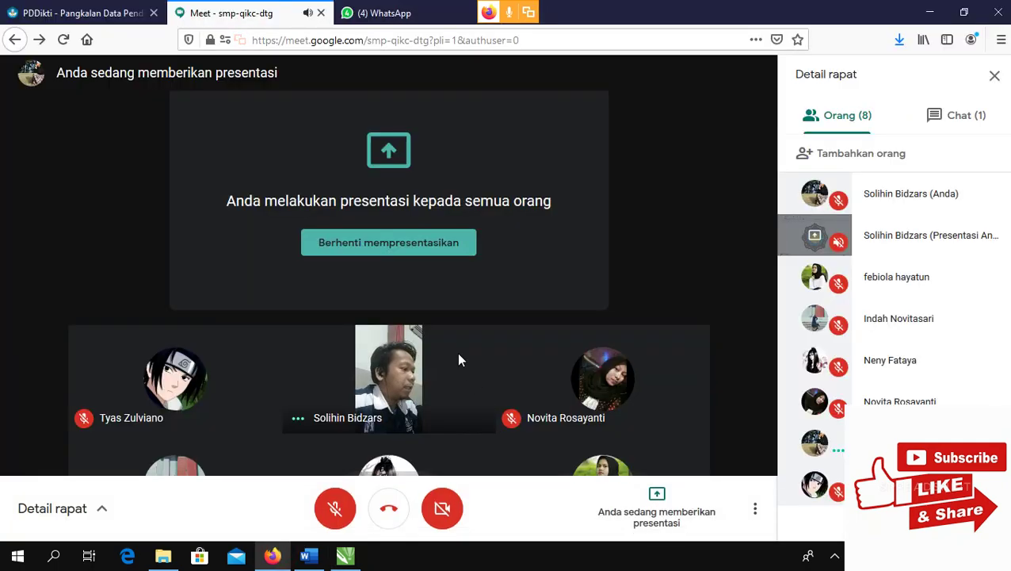
left_click(345, 556)
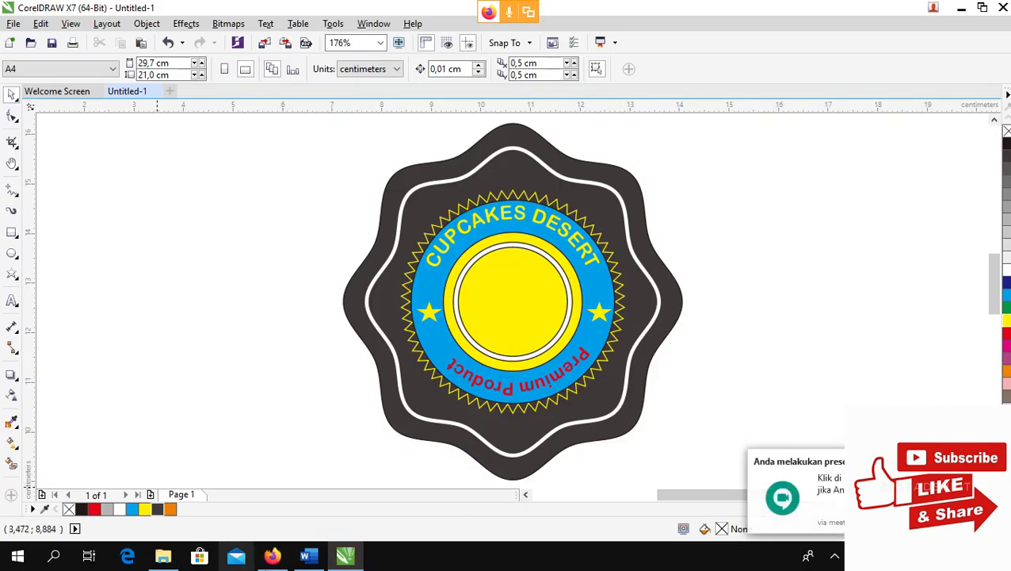
left_click(274, 556)
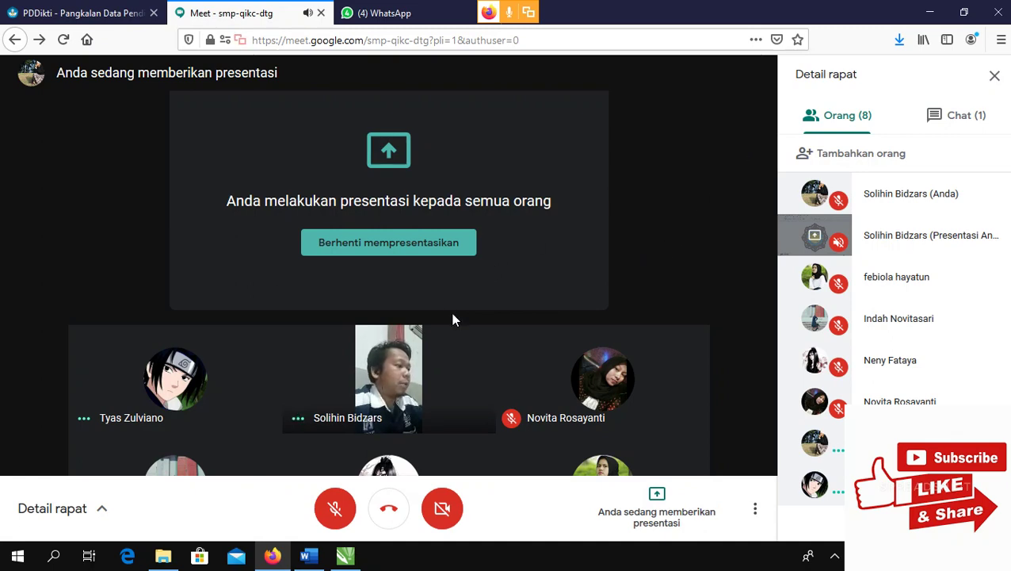
left_click(392, 9)
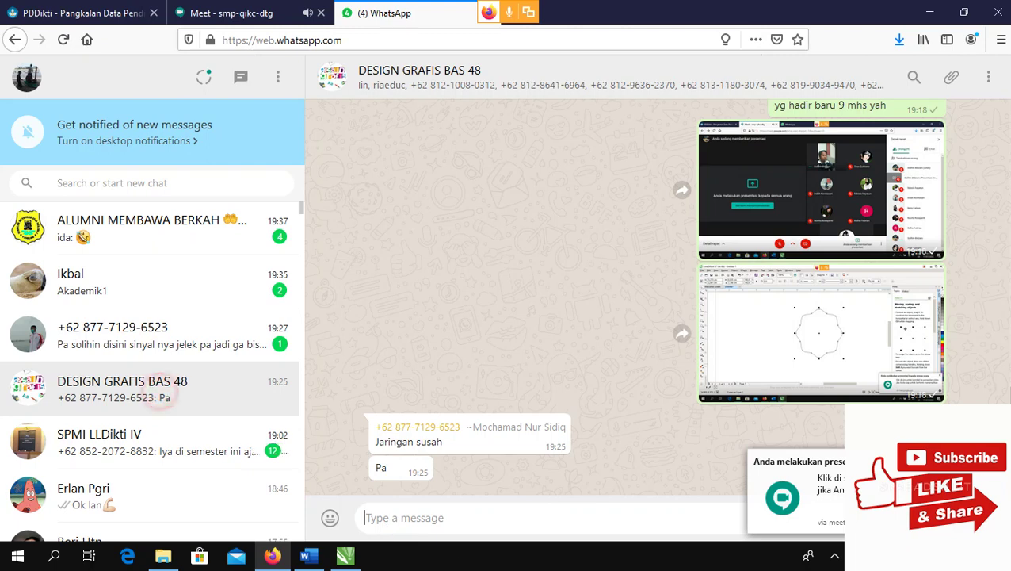
left_click(509, 520)
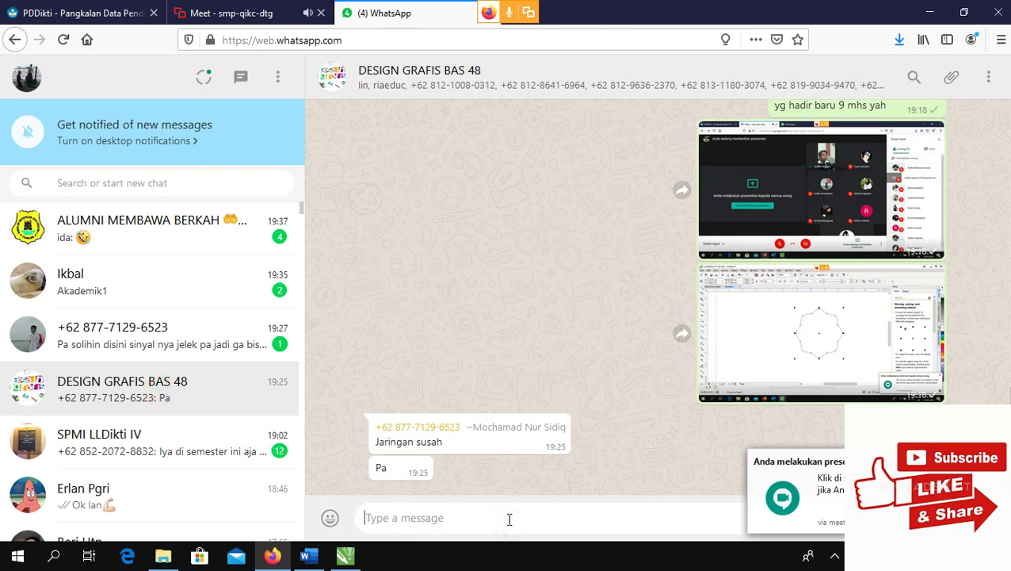
key("ctrl+v")
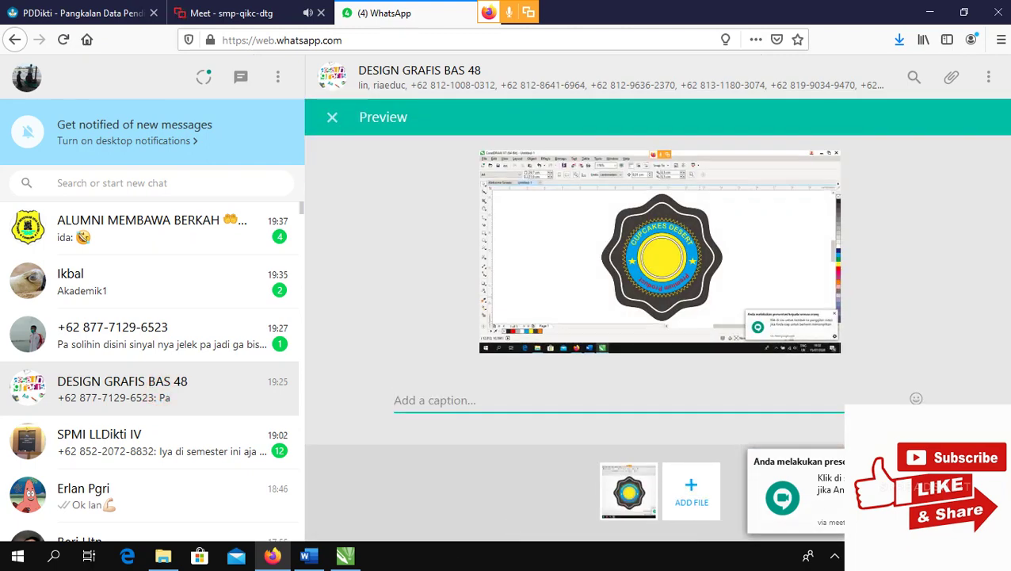
left_click(955, 493)
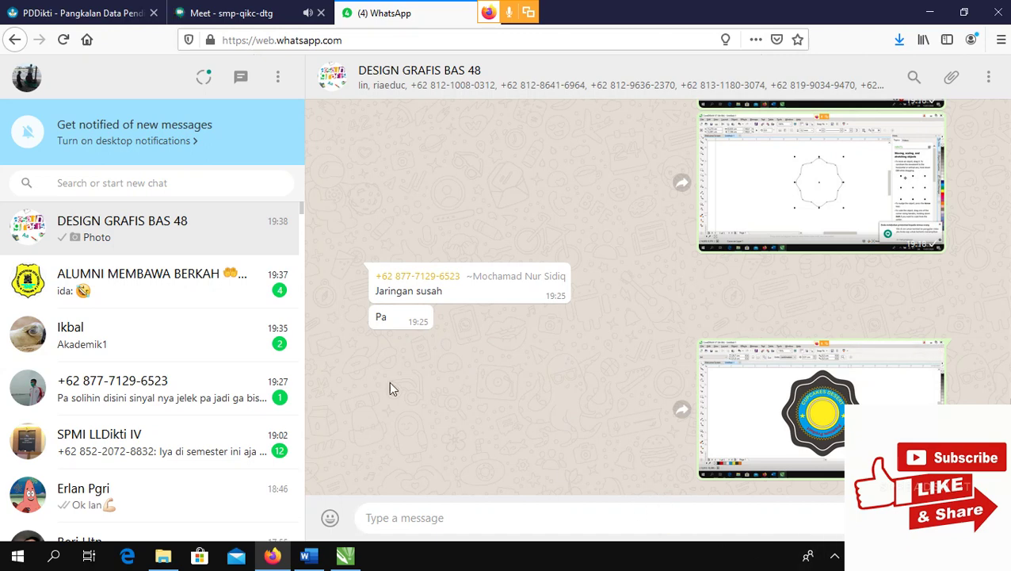
- Return to the Google Meet call and stop presenting the screen
left_click(234, 14)
left_click(448, 248)
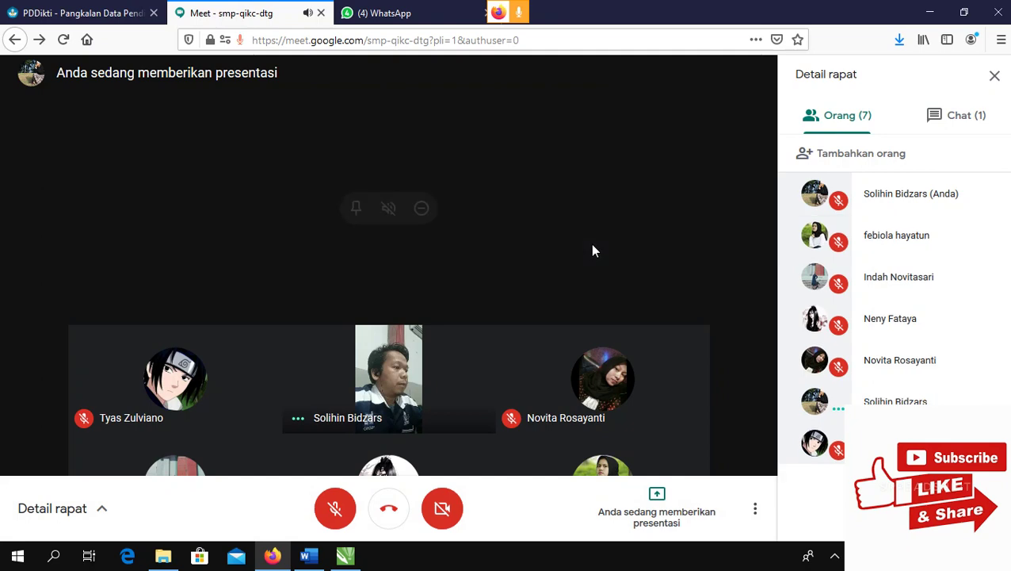